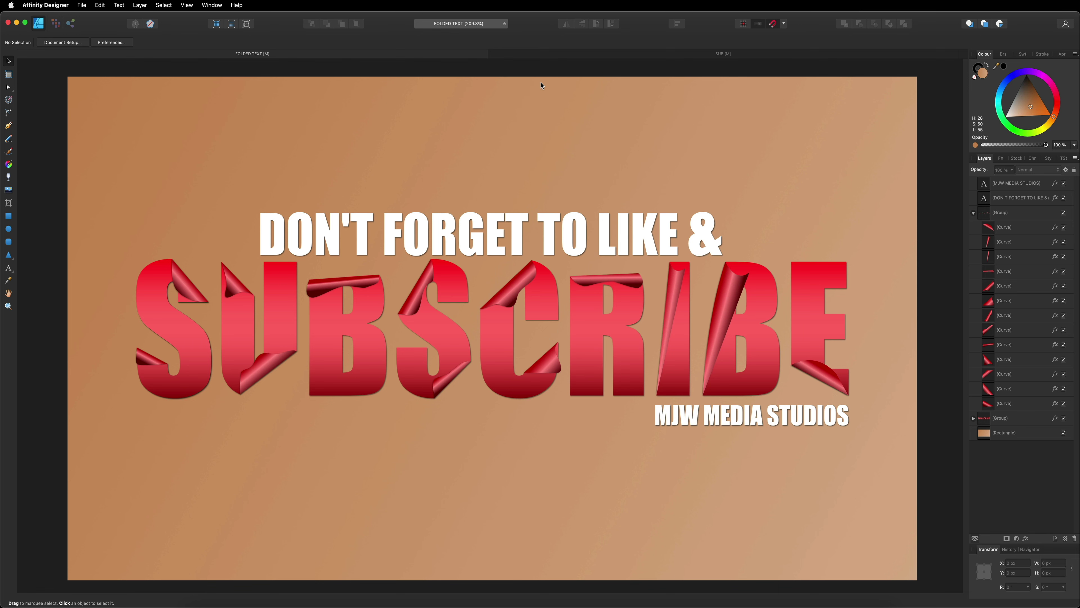
# Step: Switch to the SUB document and add the artistic text "SUB" in Impact at about 973 pt across the gradient background
pyautogui.click(571, 55)
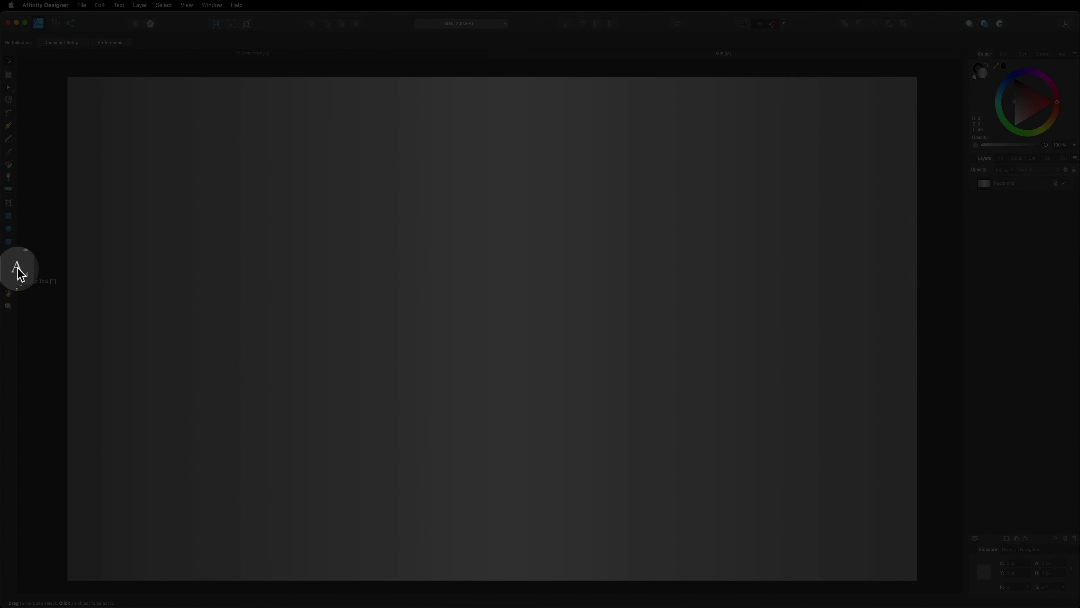
pyautogui.click(8, 268)
pyautogui.moveTo(104, 132); pyautogui.dragTo(210, 491)
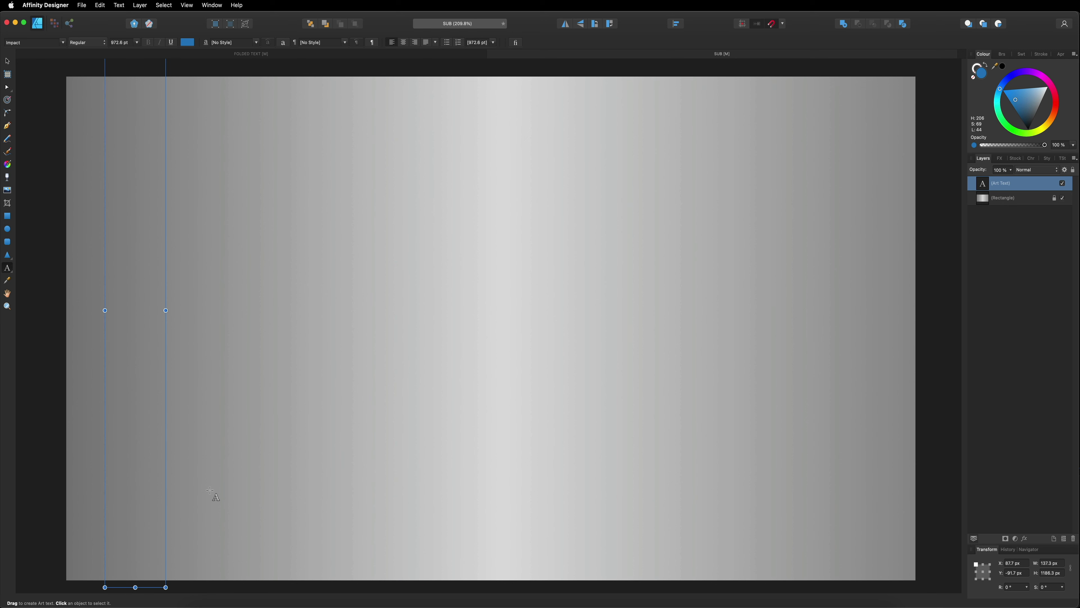
pyautogui.write('SUB')
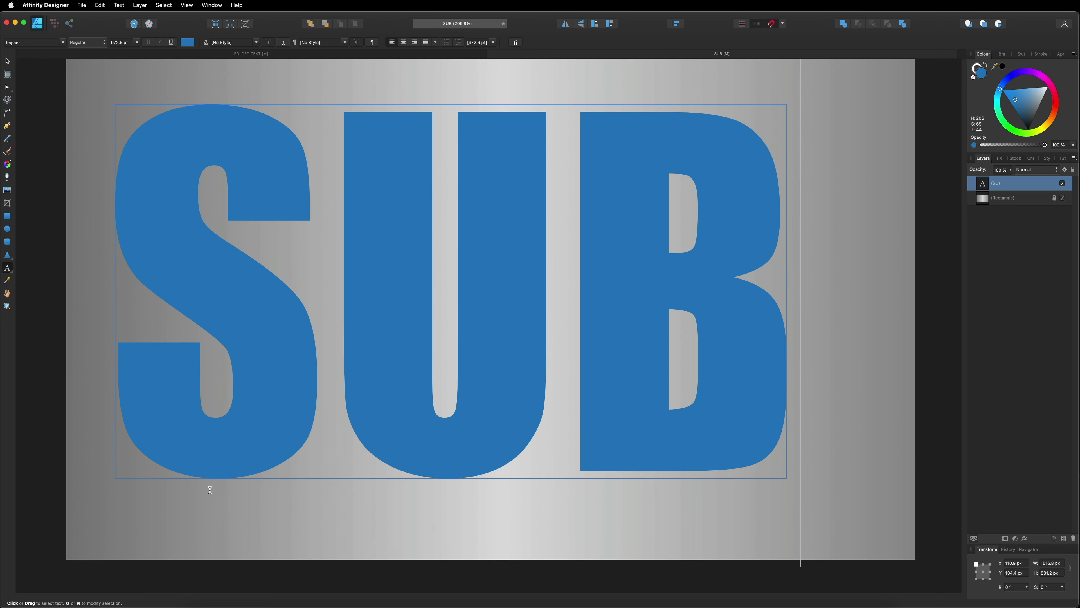
pyautogui.press('Escape')
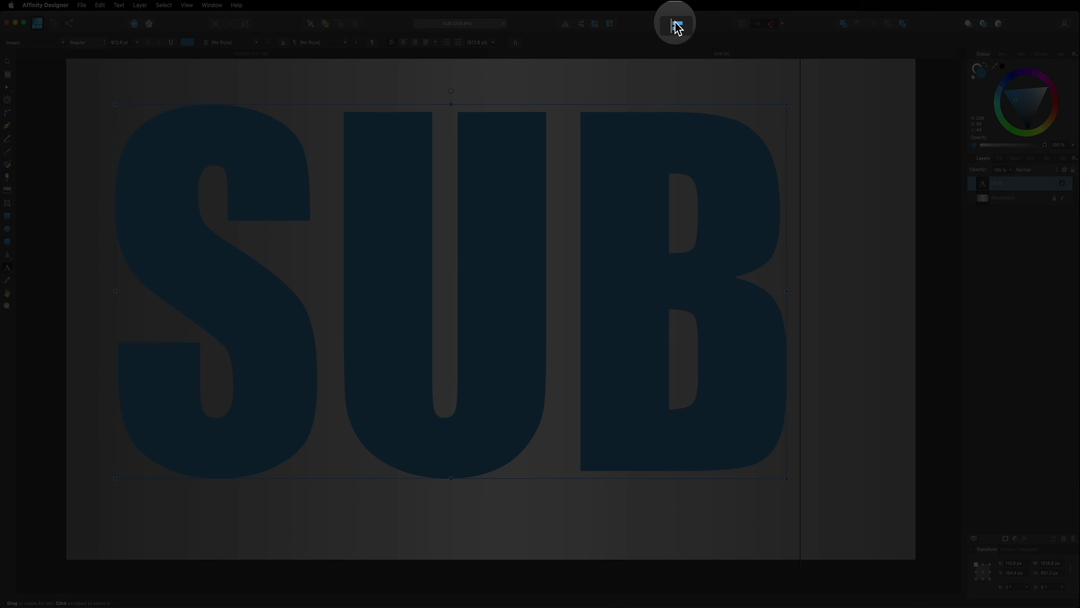
# Step: Centre the SUB text horizontally and vertically on the spread
pyautogui.click(678, 24)
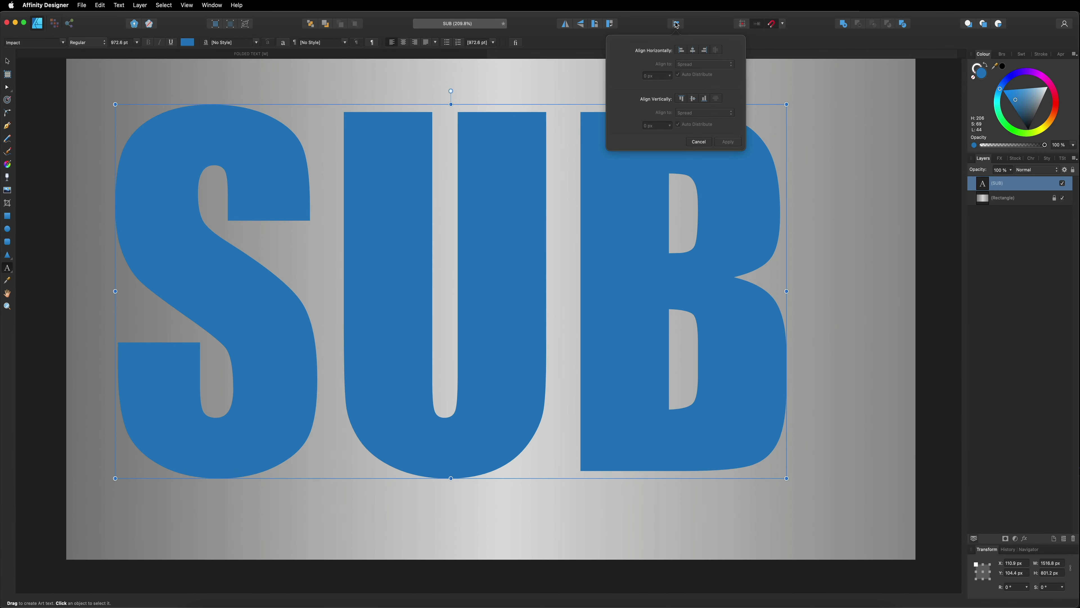
pyautogui.click(693, 49)
pyautogui.click(694, 100)
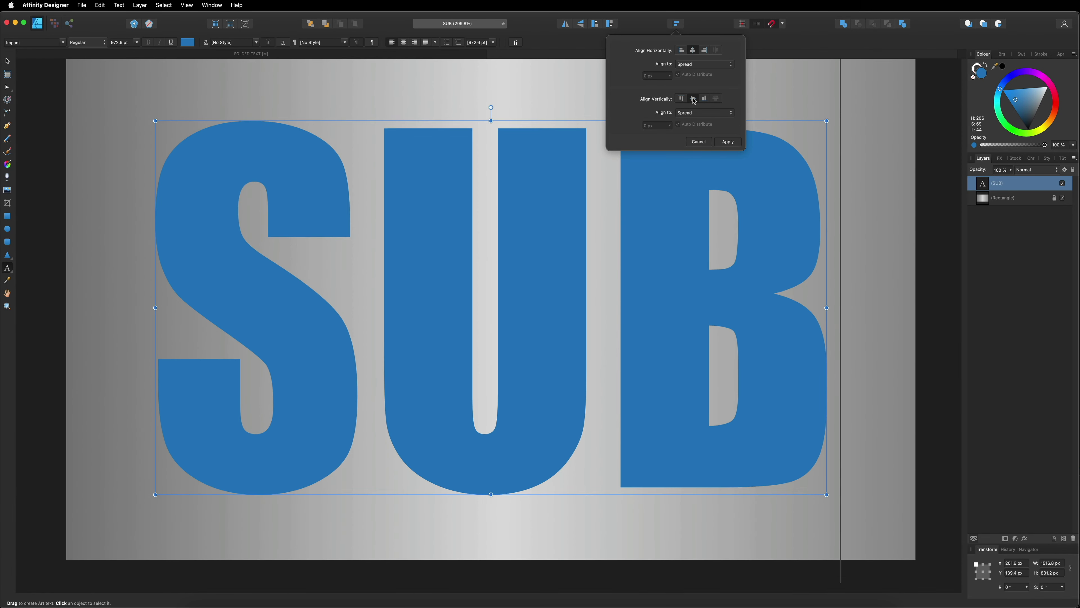
pyautogui.click(728, 142)
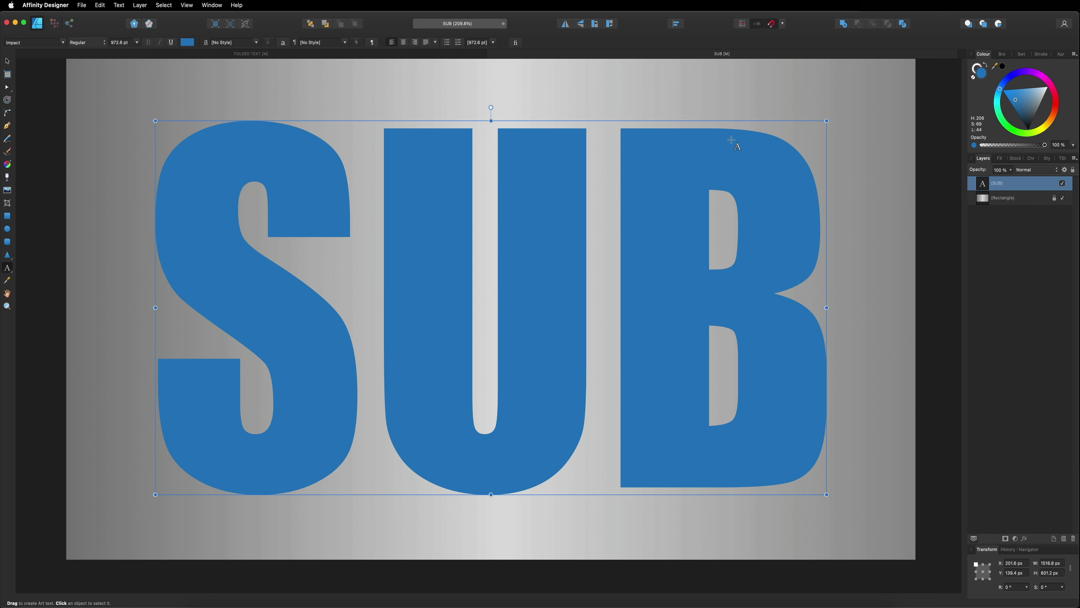
pyautogui.scroll(2, 732, 140)
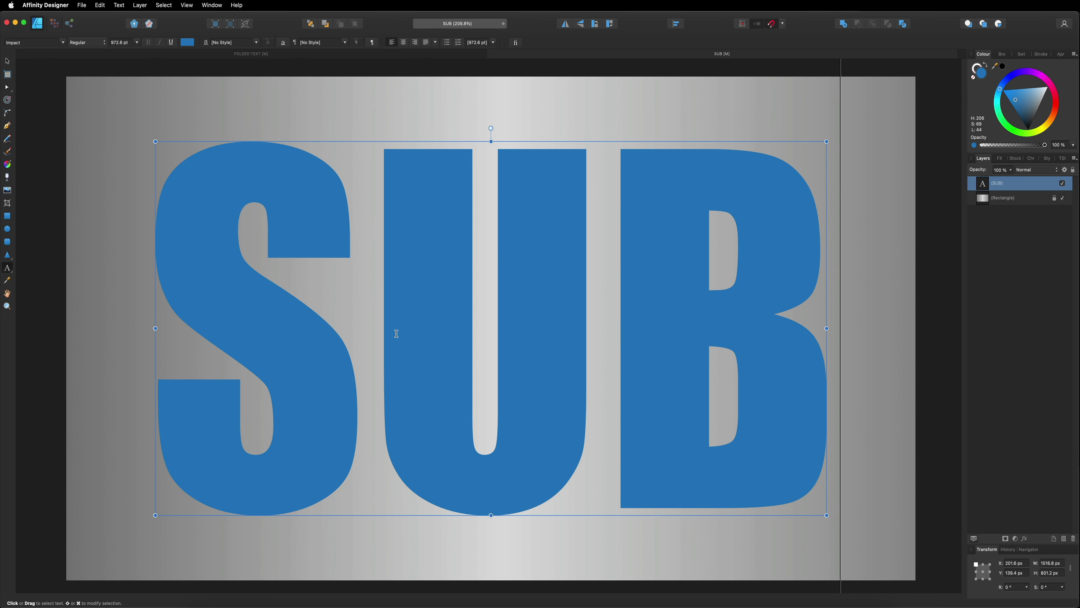
# Step: Convert the SUB text to curves and select the S curve inside the resulting group
pyautogui.click(140, 5)
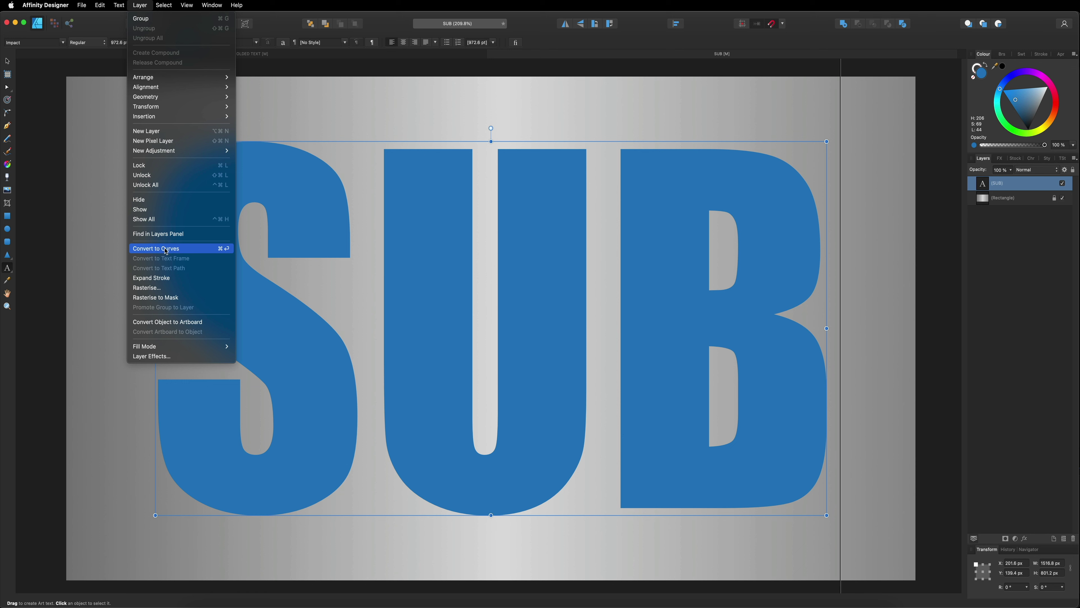
pyautogui.click(143, 250)
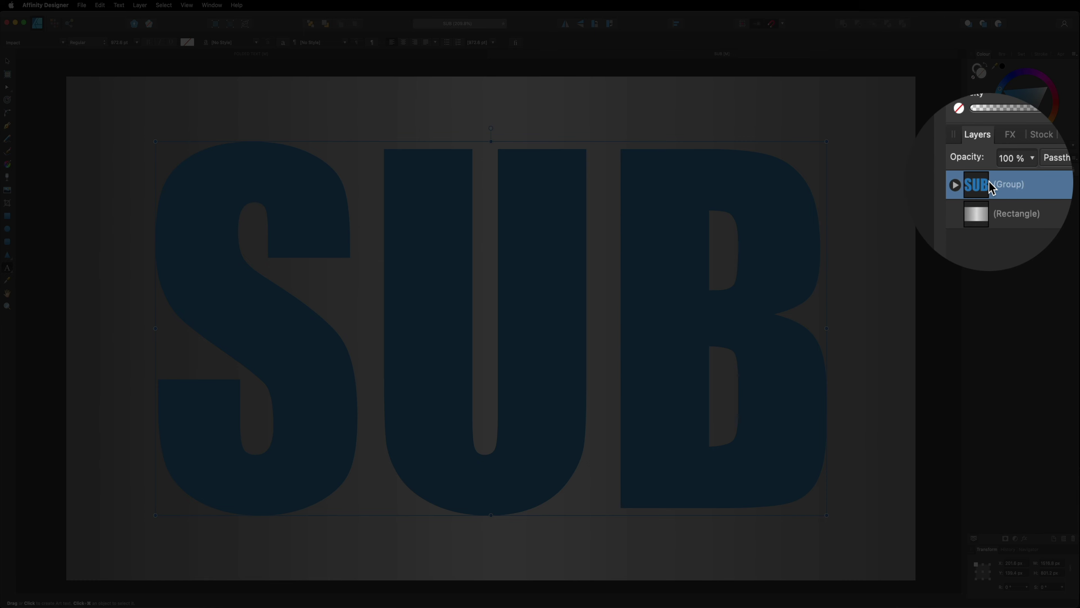
pyautogui.click(973, 186)
pyautogui.click(997, 186)
pyautogui.click(998, 215)
pyautogui.click(998, 230)
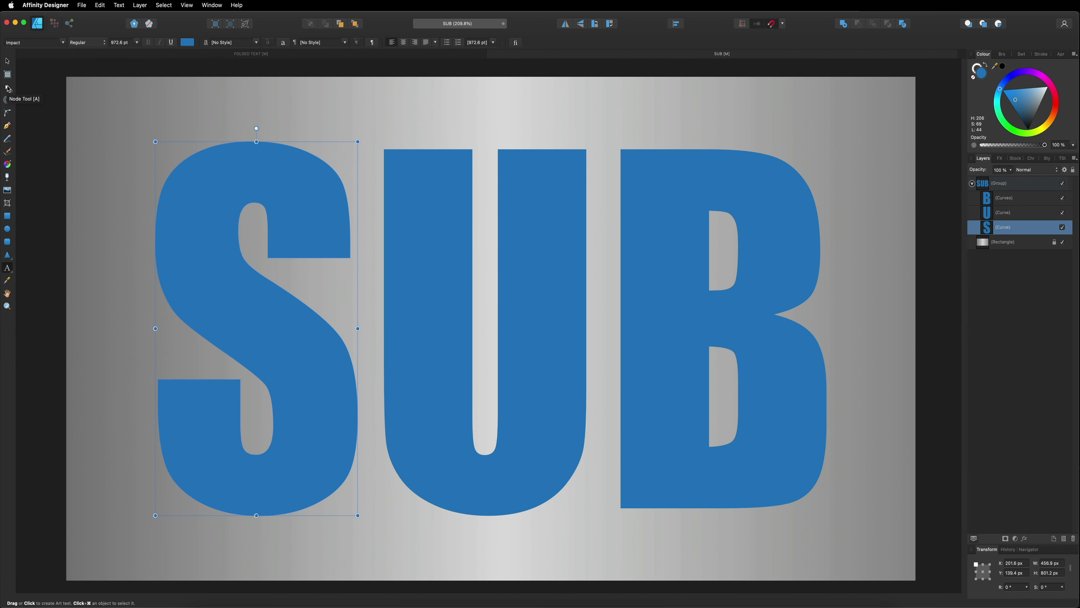
# Step: Break the S curve at its upper-right outline node and its upper-left side node to separate the top part
pyautogui.click(8, 87)
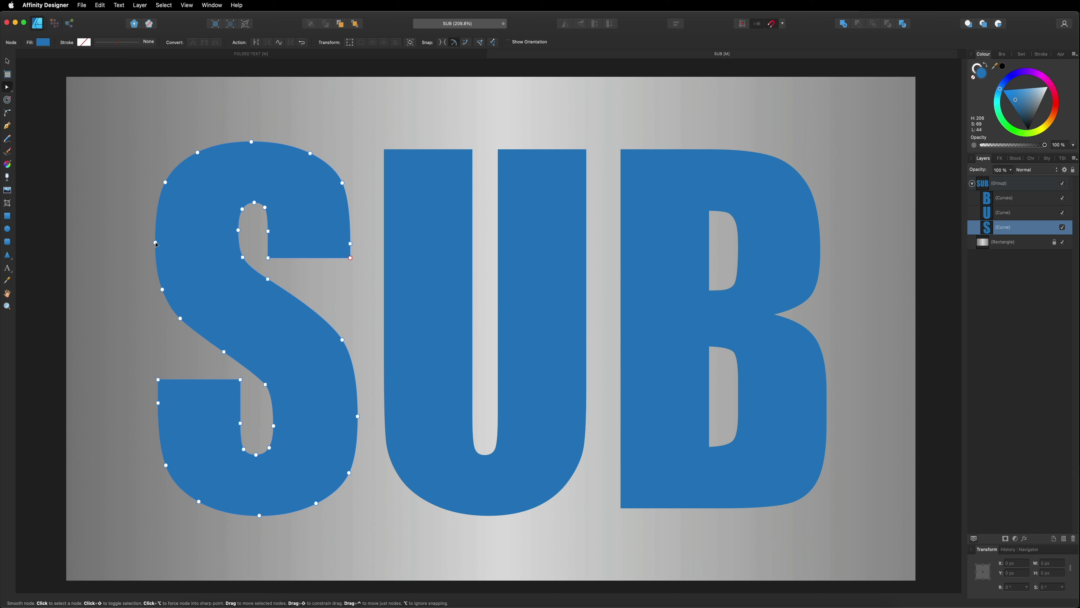
pyautogui.click(311, 153)
pyautogui.keyDown('shift'); pyautogui.click(156, 244); pyautogui.keyUp('shift')
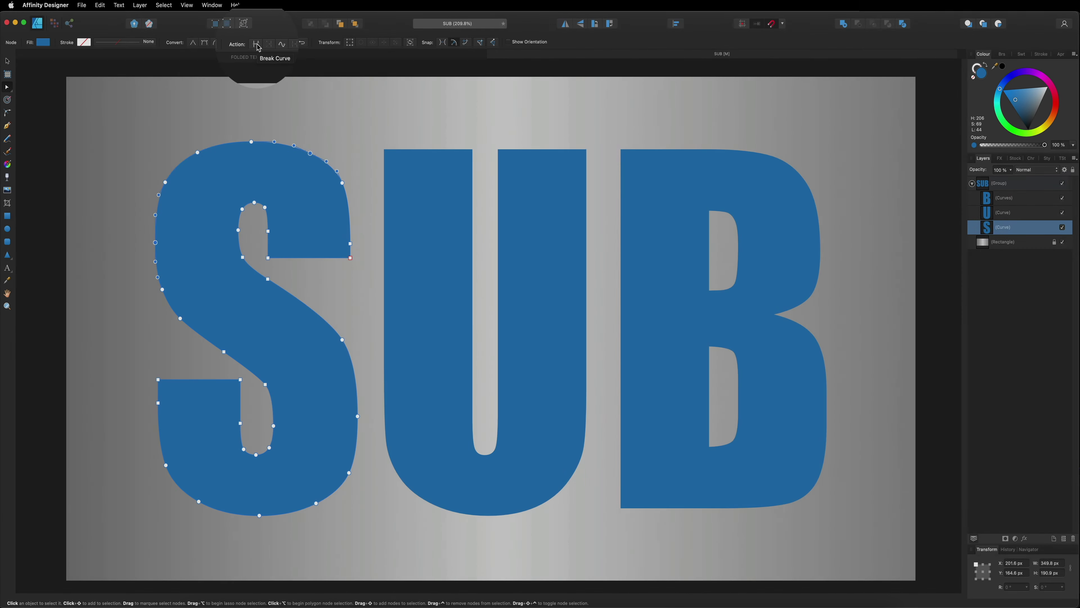
pyautogui.click(257, 44)
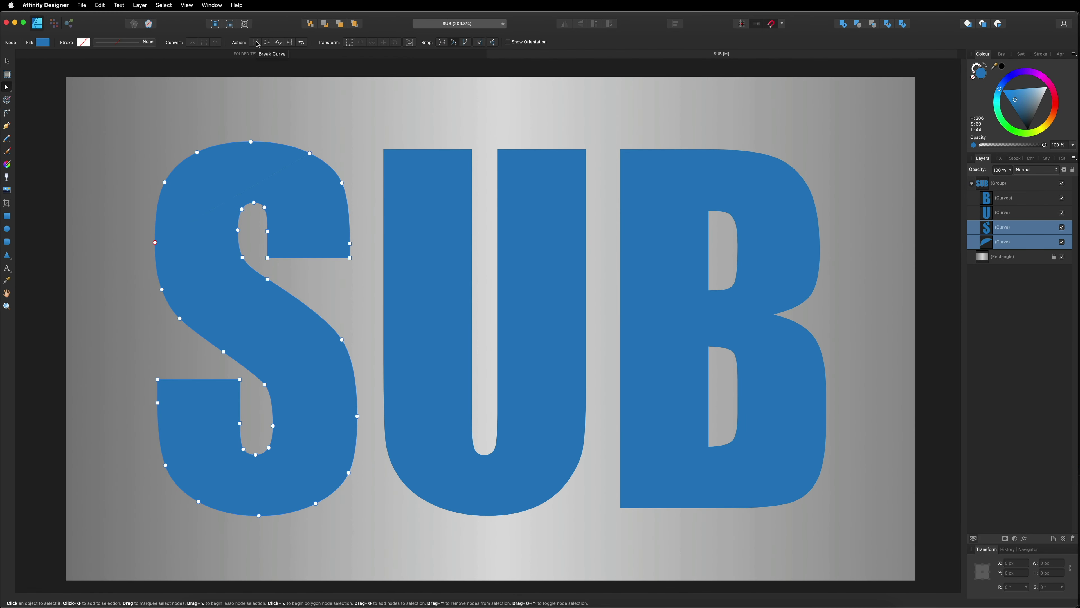
# Step: Move the separated top piece of the S above the S curve in the layer order
pyautogui.press('super+equal')
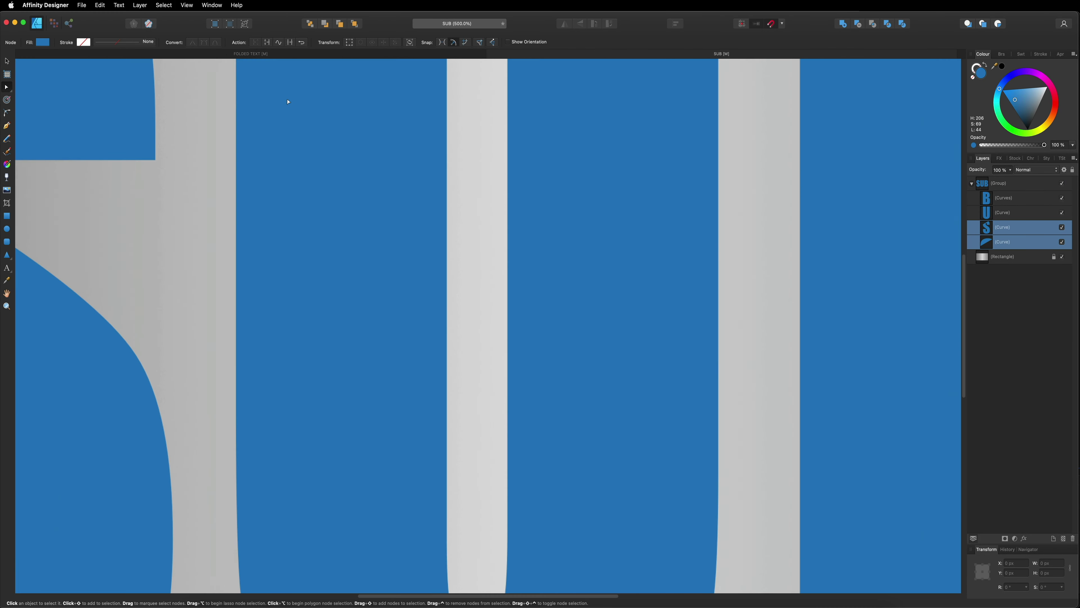
pyautogui.hscroll(-15, 287, 102)
pyautogui.scroll(5, 288, 102)
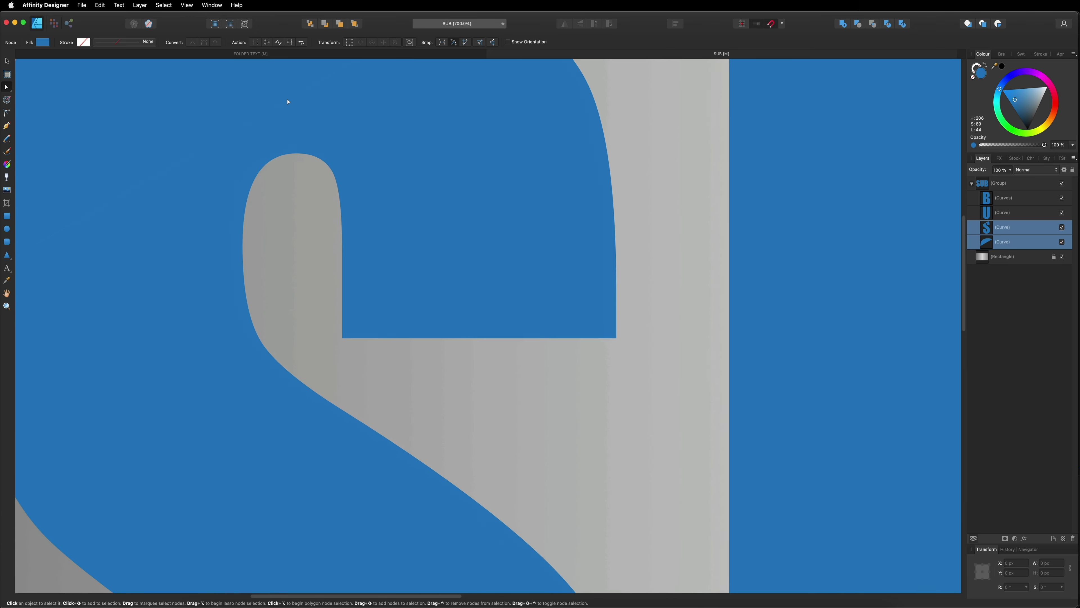
pyautogui.scroll(2, 288, 102)
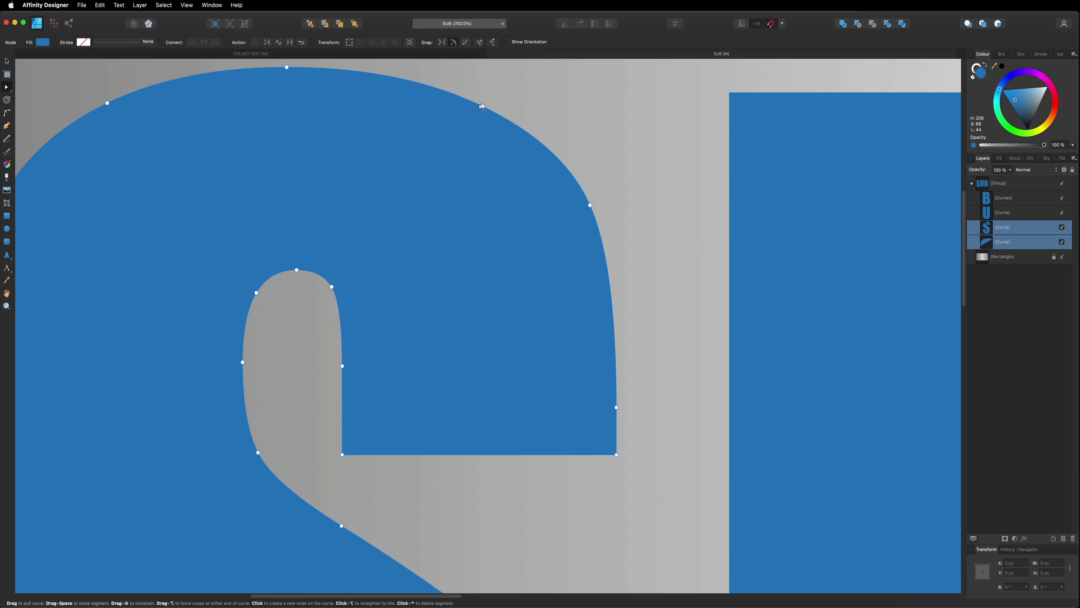
pyautogui.hscroll(-10, 478, 113)
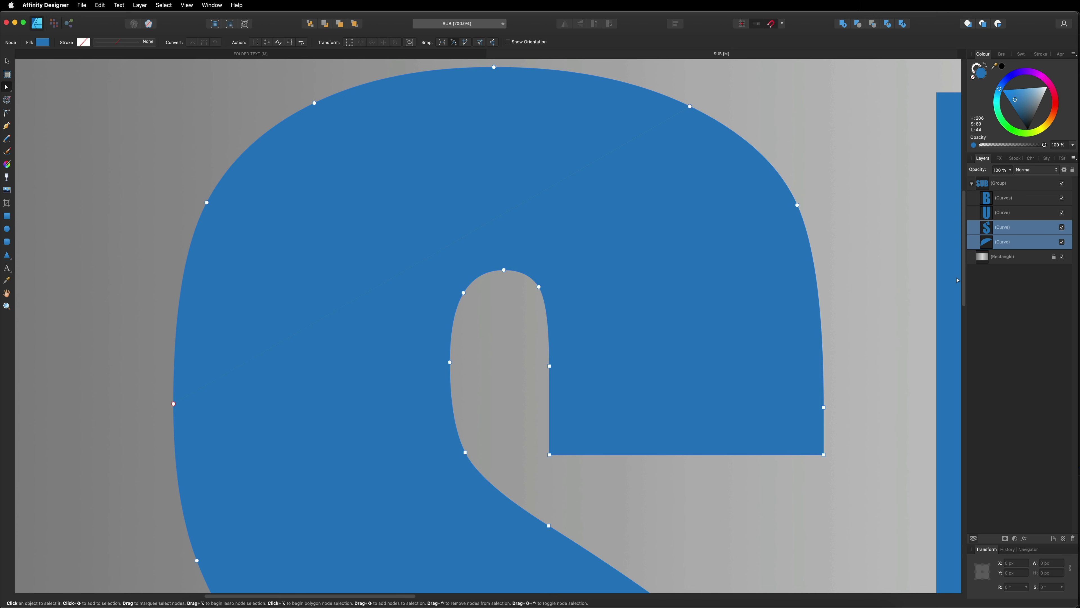
pyautogui.click(998, 231)
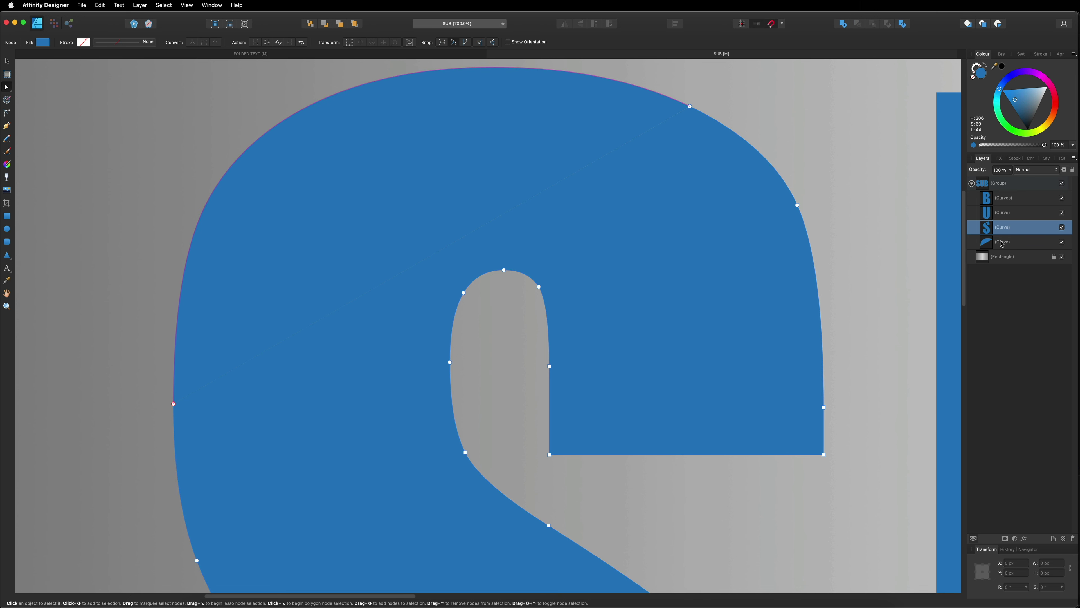
pyautogui.click(1003, 243)
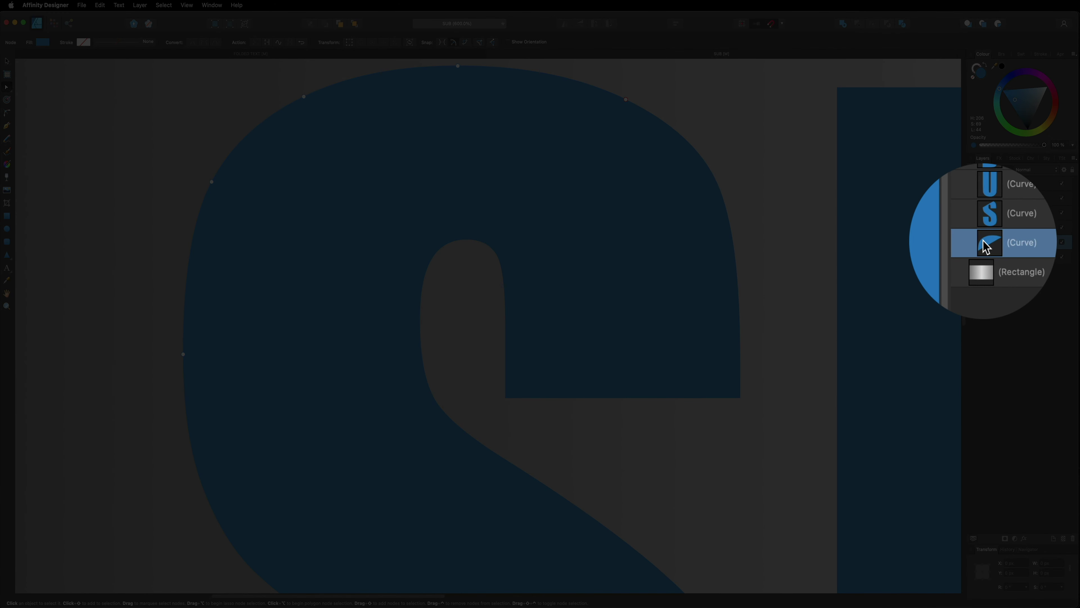
pyautogui.click(1009, 232)
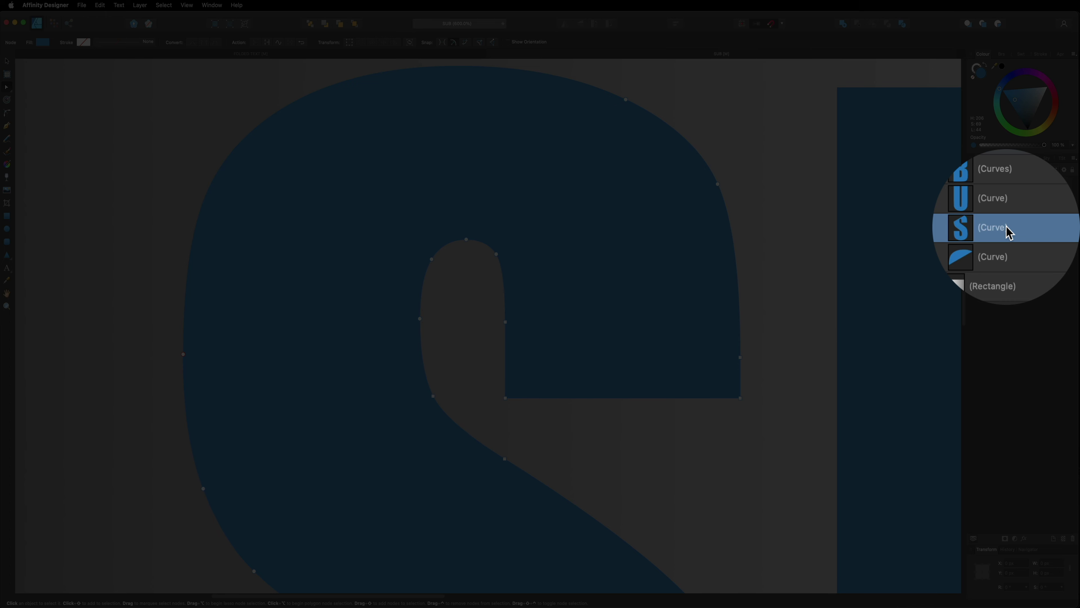
pyautogui.click(987, 245)
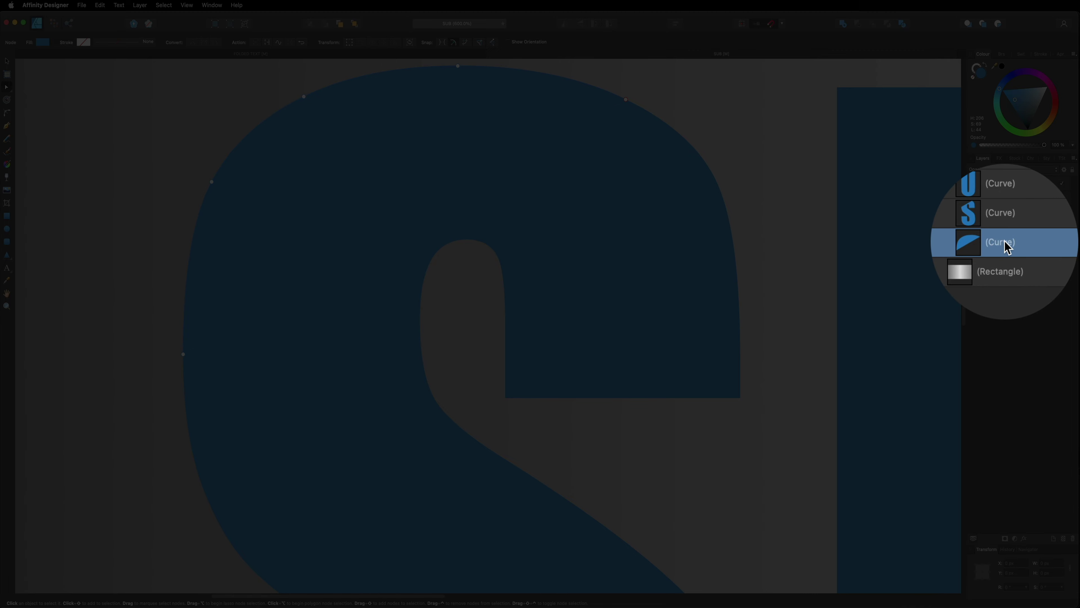
pyautogui.moveTo(1007, 247); pyautogui.dragTo(986, 228)
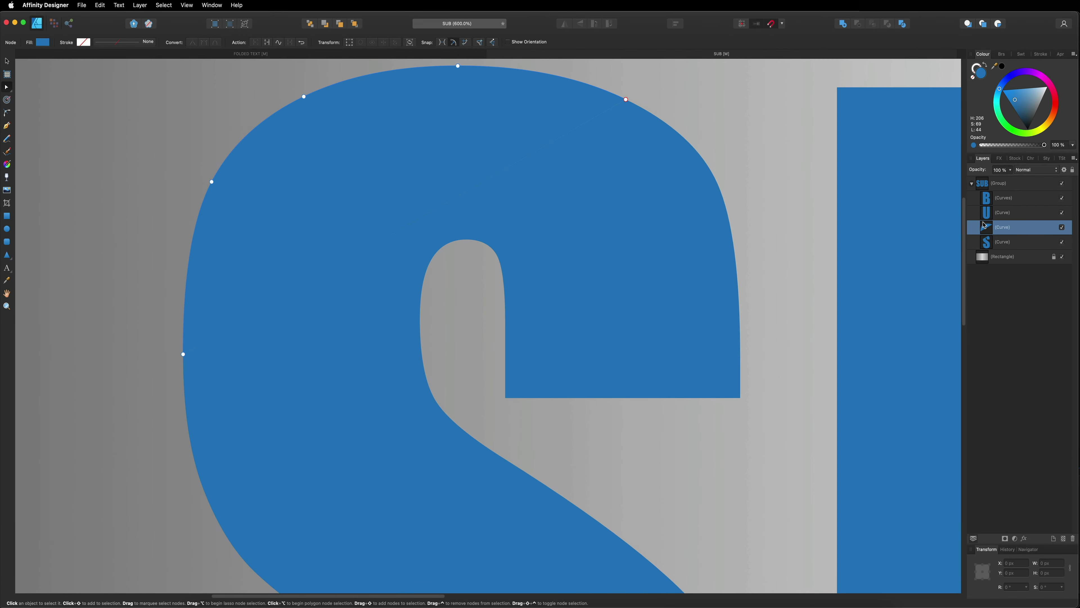
# Step: Darken the blue fill of the separated top piece of the S, keeping that piece selected
pyautogui.moveTo(1016, 102); pyautogui.dragTo(1022, 109)
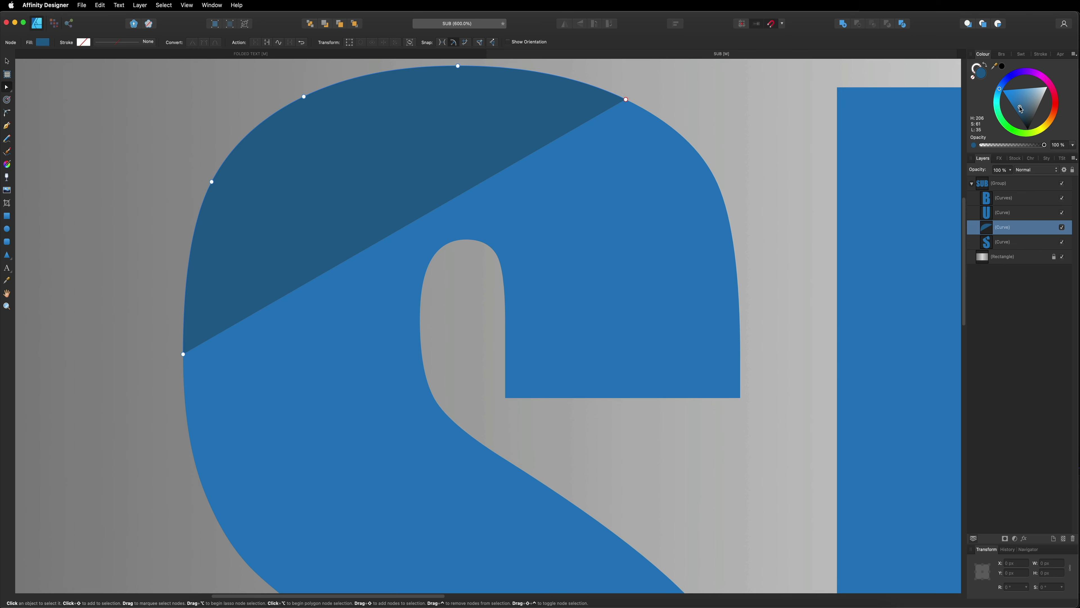
pyautogui.press('super+0')
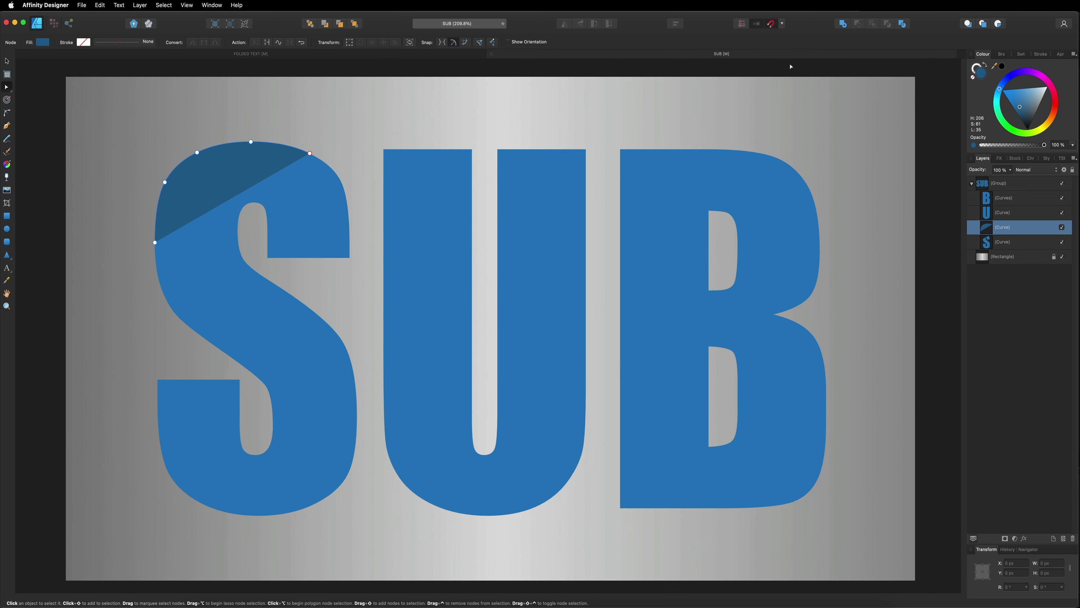
pyautogui.click(993, 243)
pyautogui.click(1002, 229)
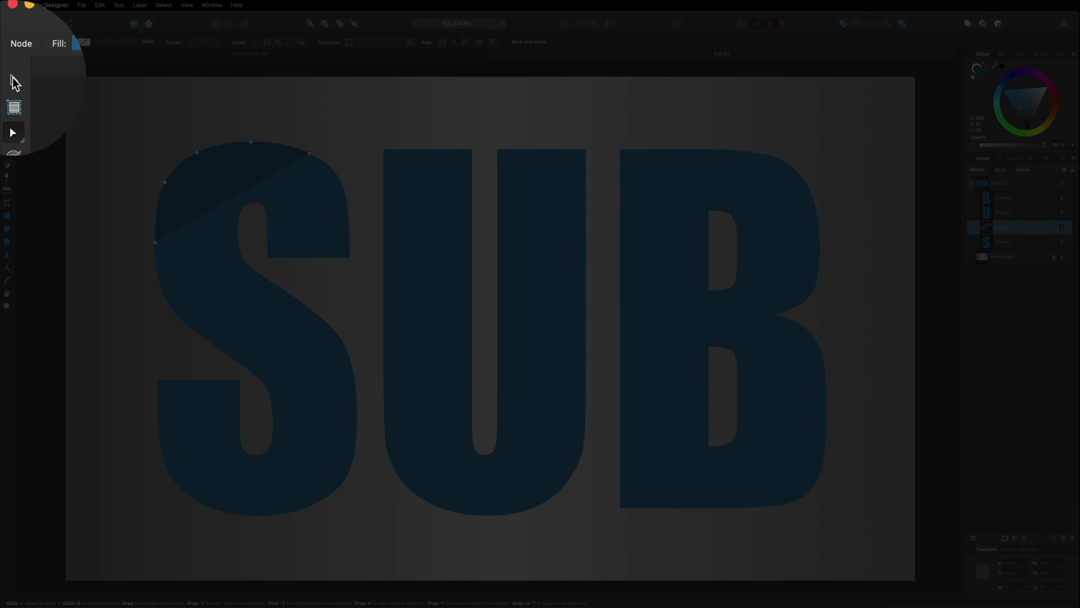
# Step: Flip the dark piece vertically and horizontally, and move it down so its straight edge meets the diagonal cut of the S
pyautogui.click(8, 62)
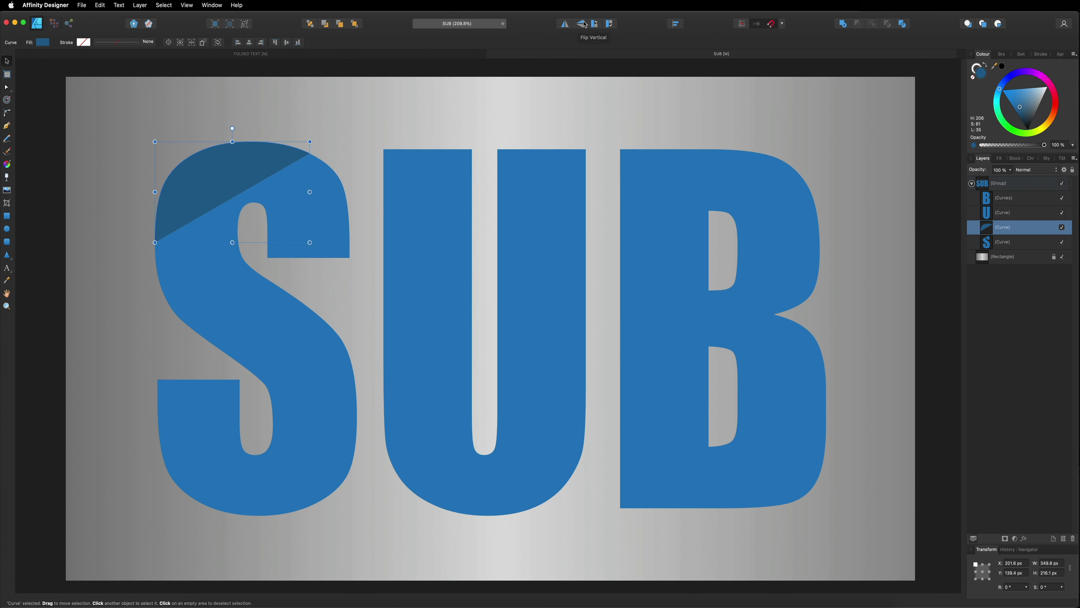
pyautogui.click(580, 25)
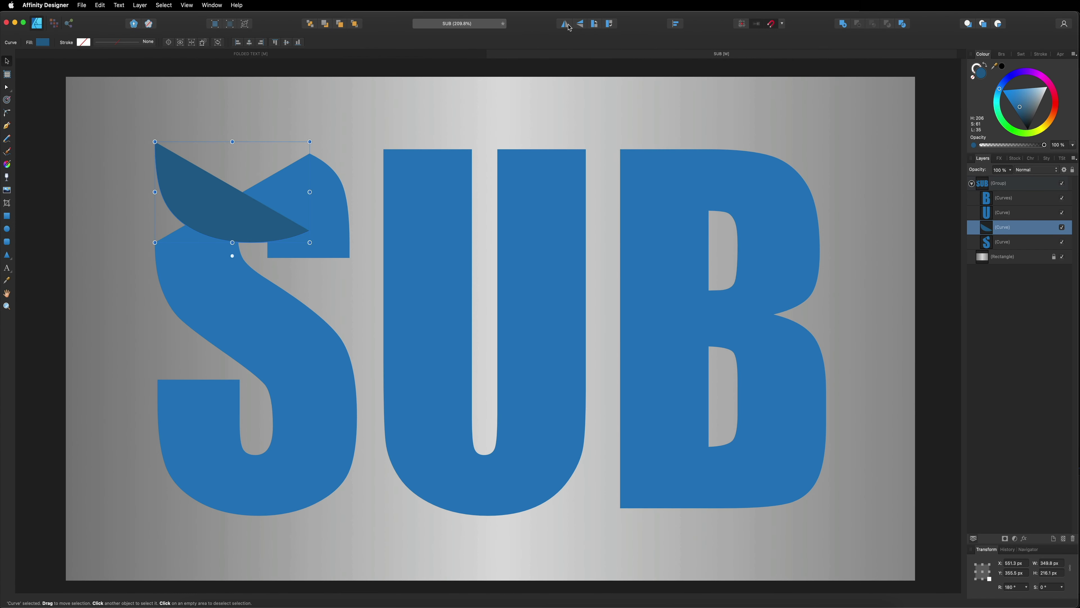
pyautogui.click(565, 24)
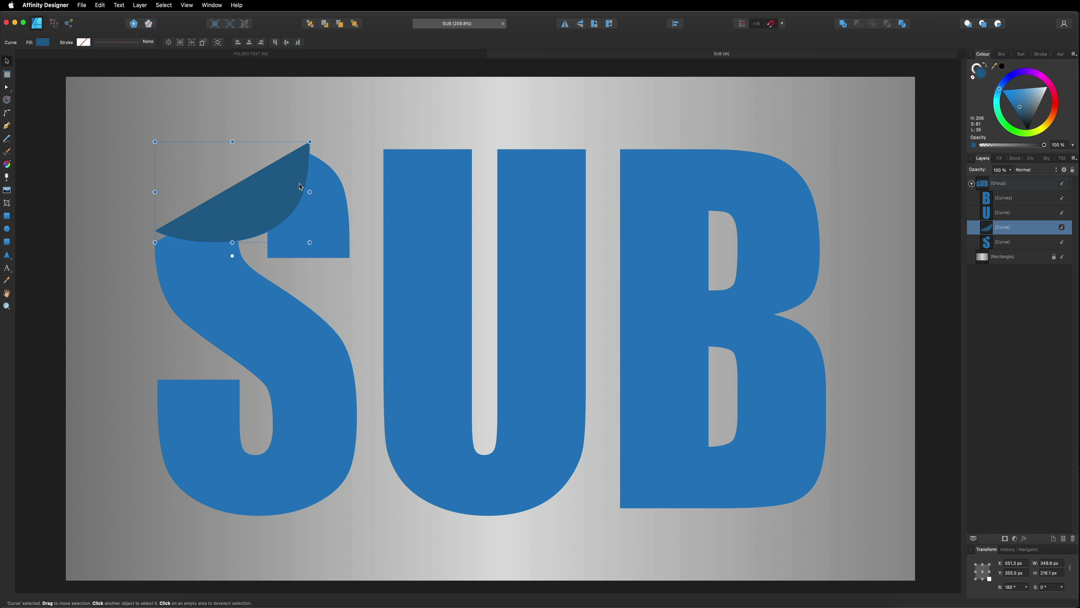
pyautogui.moveTo(273, 189); pyautogui.dragTo(273, 203)
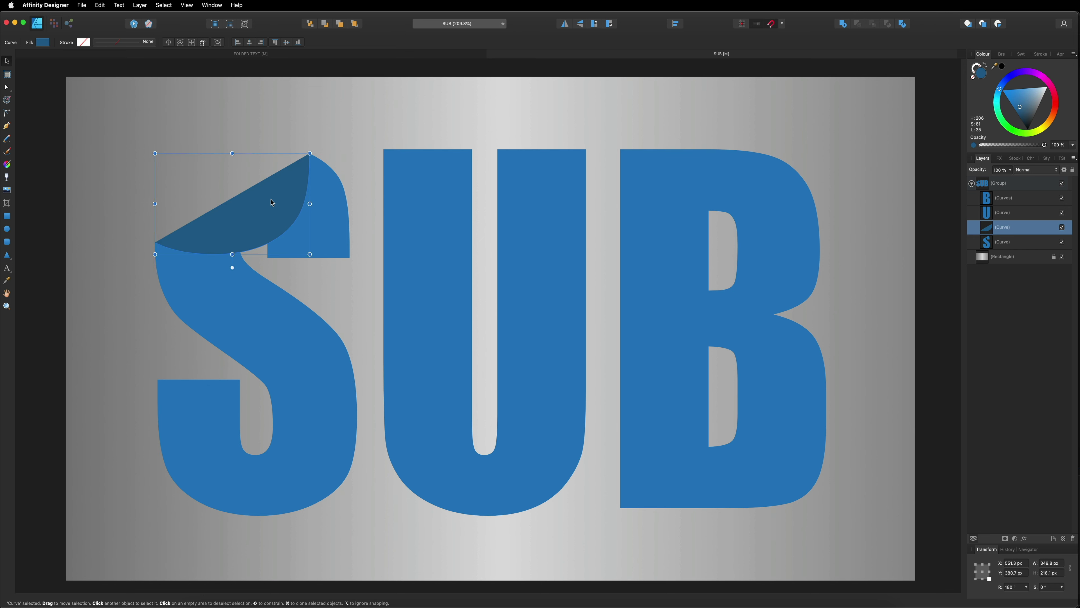
pyautogui.click(327, 109)
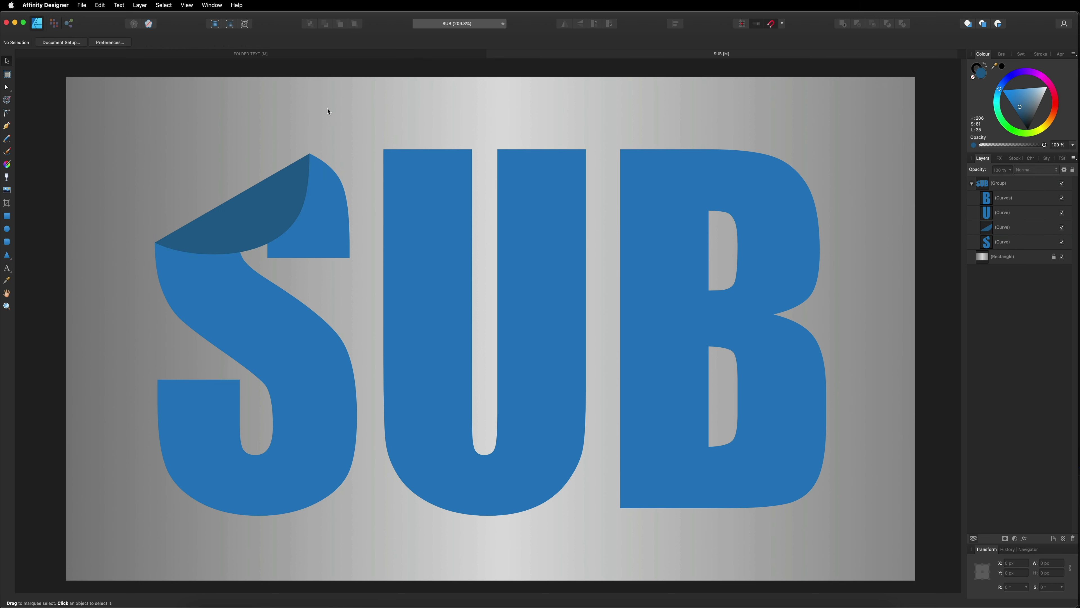
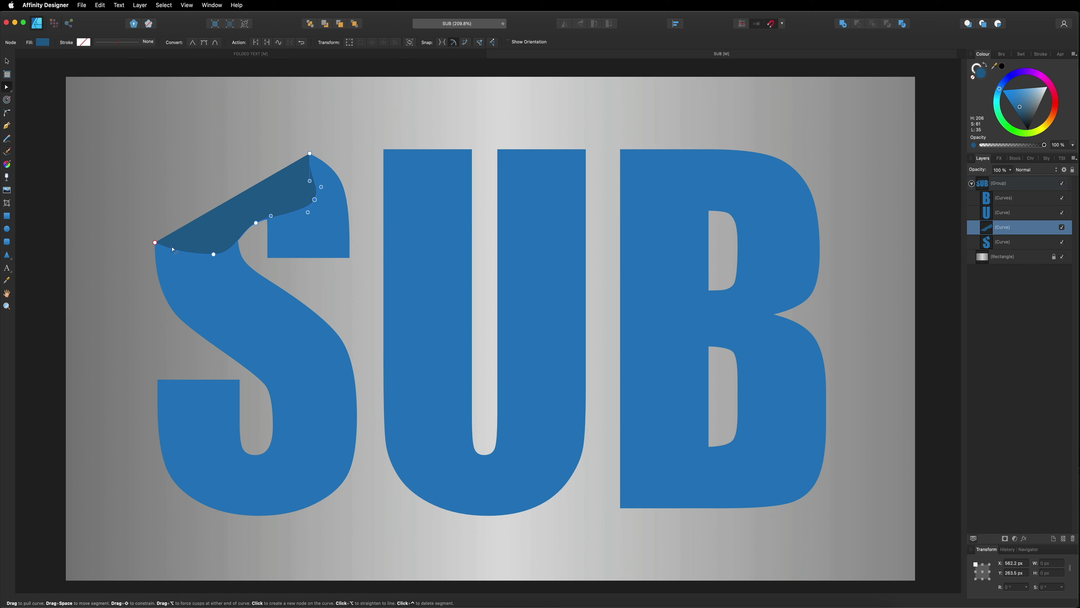
# Step: Add a node on the fold's lower edge near its left end and pull it and its handles upward into a wavy curl
pyautogui.click(186, 253)
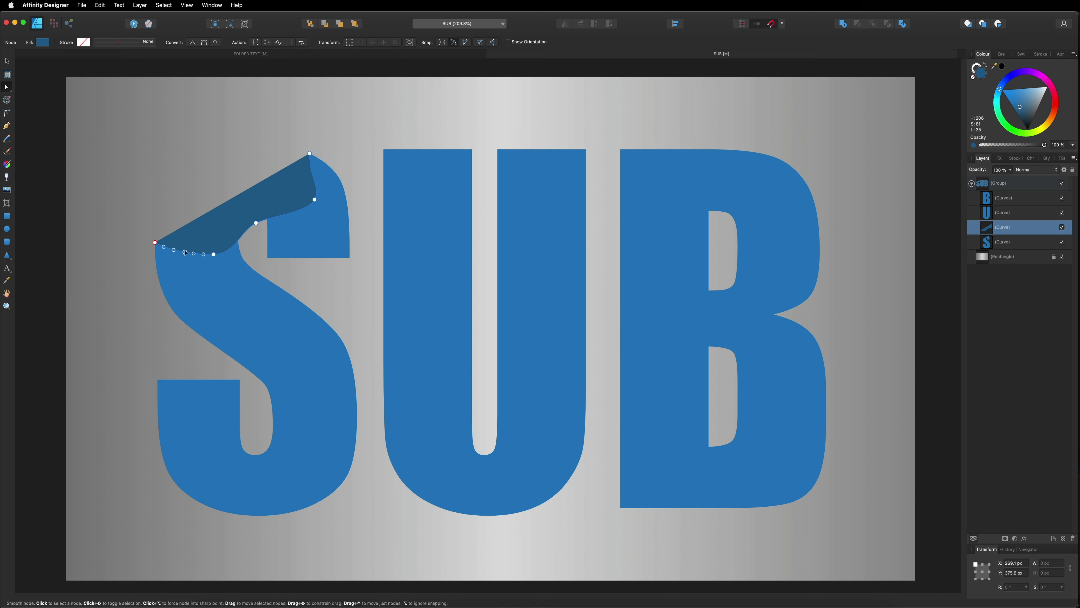
pyautogui.moveTo(186, 253); pyautogui.dragTo(172, 236)
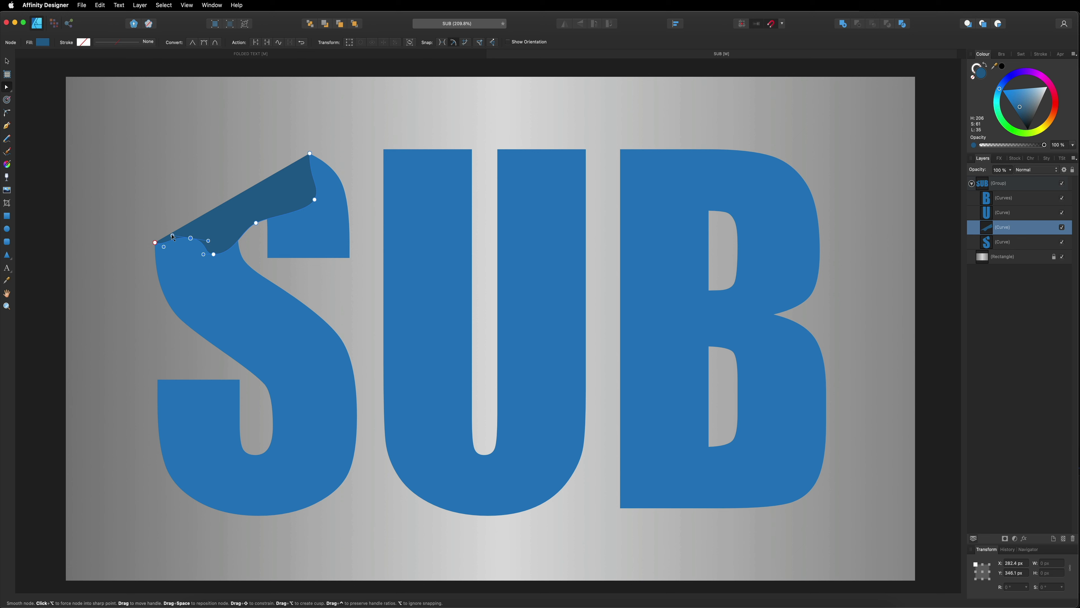
pyautogui.moveTo(165, 246); pyautogui.dragTo(166, 243)
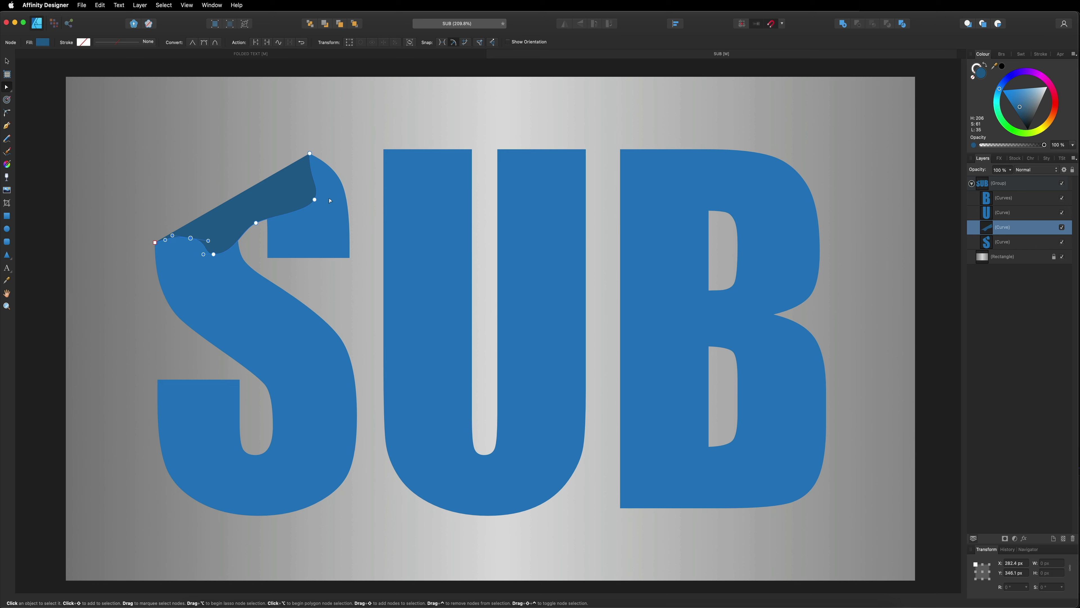
# Step: Add a node on the right edge of the S fold, pull it slightly inward to curve that edge, and deselect the fold
pyautogui.click(313, 177)
pyautogui.moveTo(313, 174); pyautogui.dragTo(308, 177)
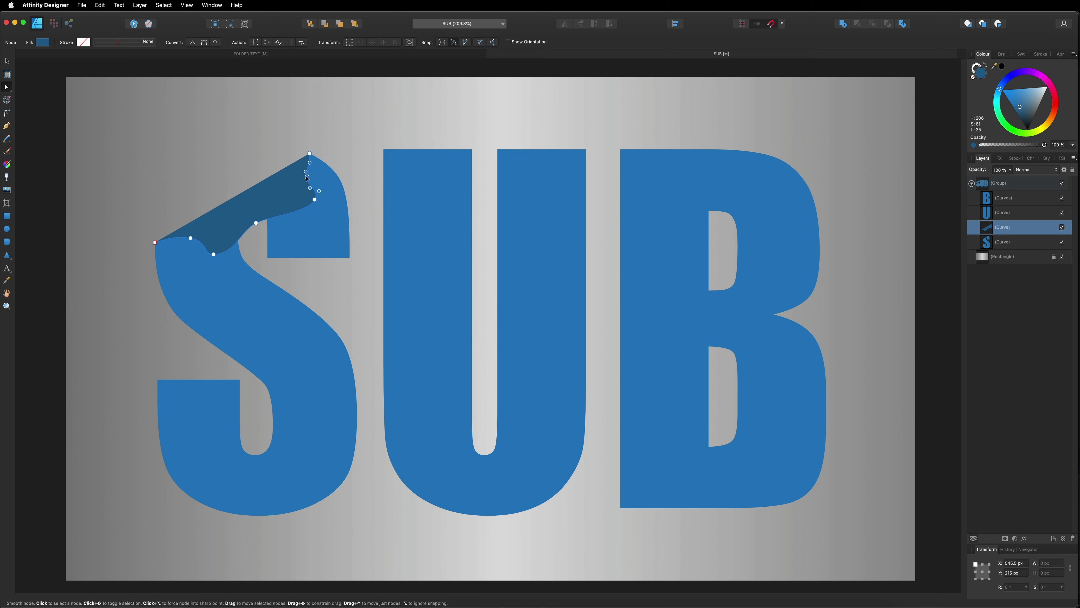
pyautogui.click(149, 145)
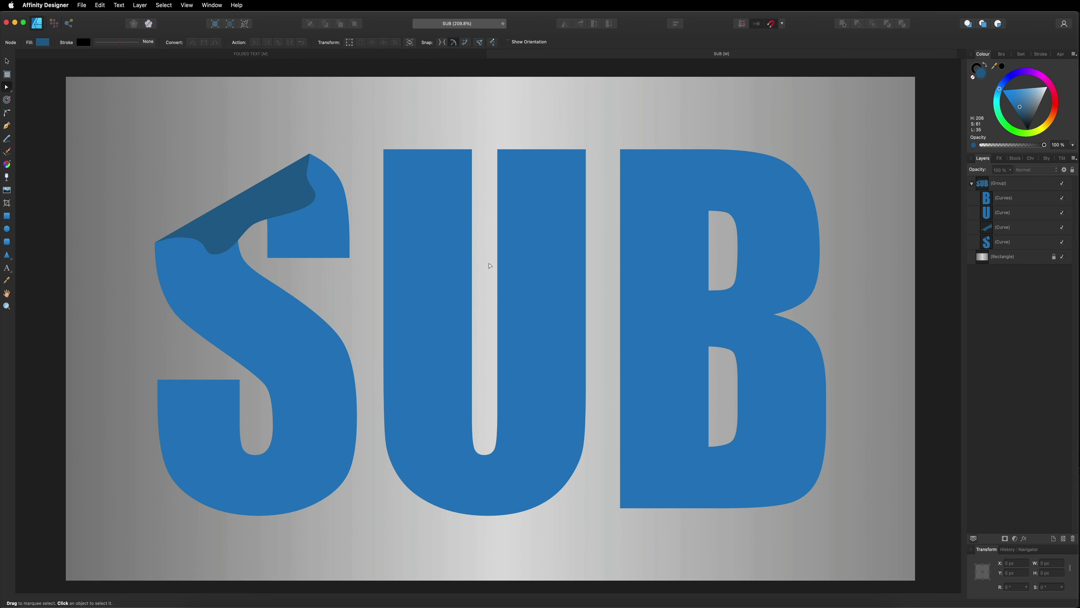
# Step: Give the S fold a linear gradient running from its diagonal top edge down to a darker blue at its wavy lower edge
pyautogui.click(1016, 230)
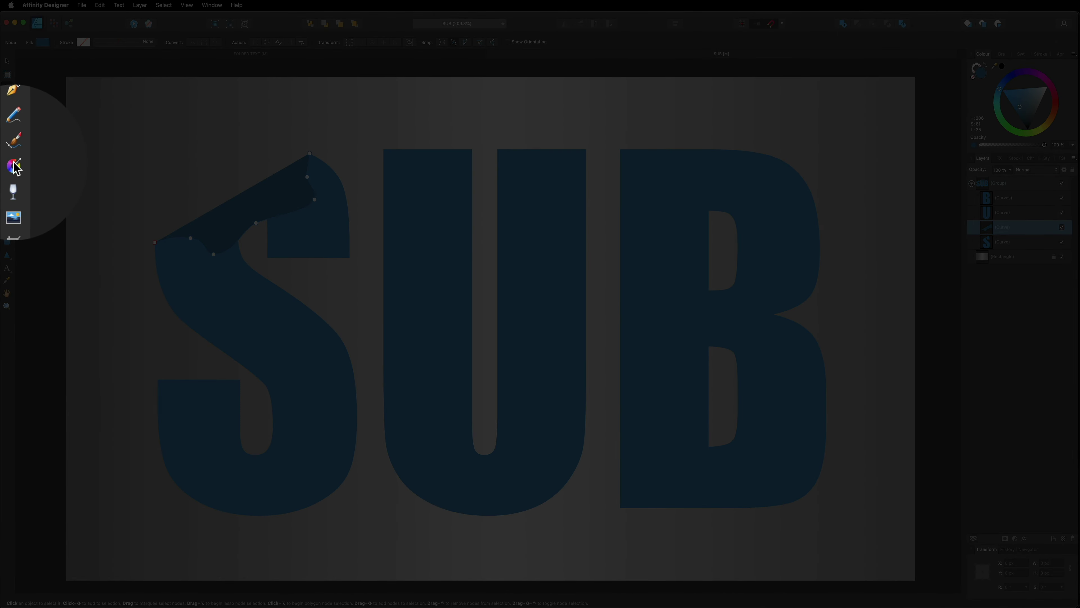
pyautogui.click(7, 164)
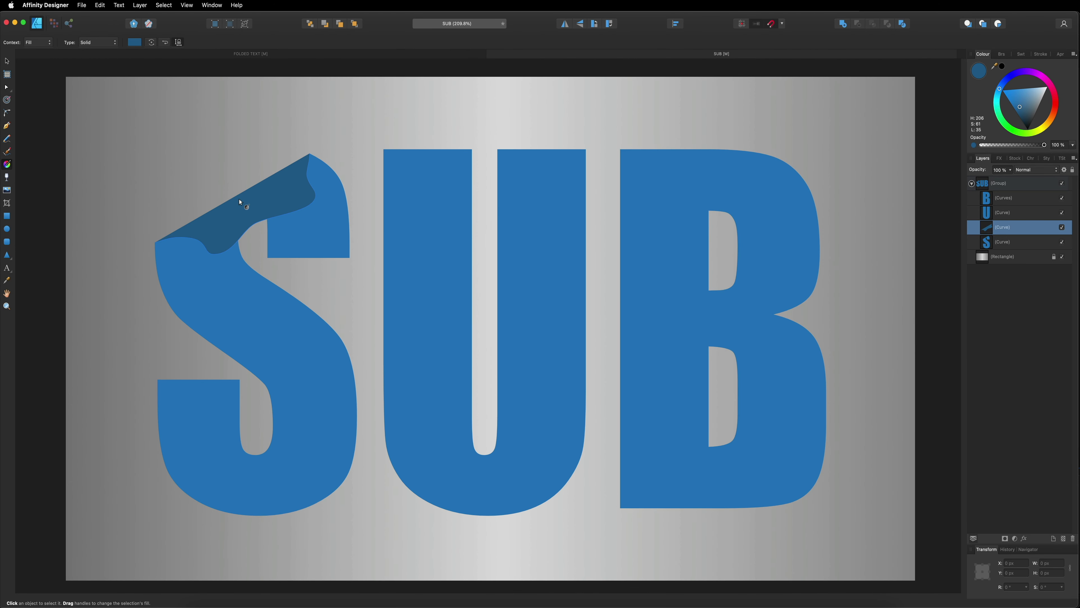
pyautogui.moveTo(236, 198); pyautogui.dragTo(251, 224)
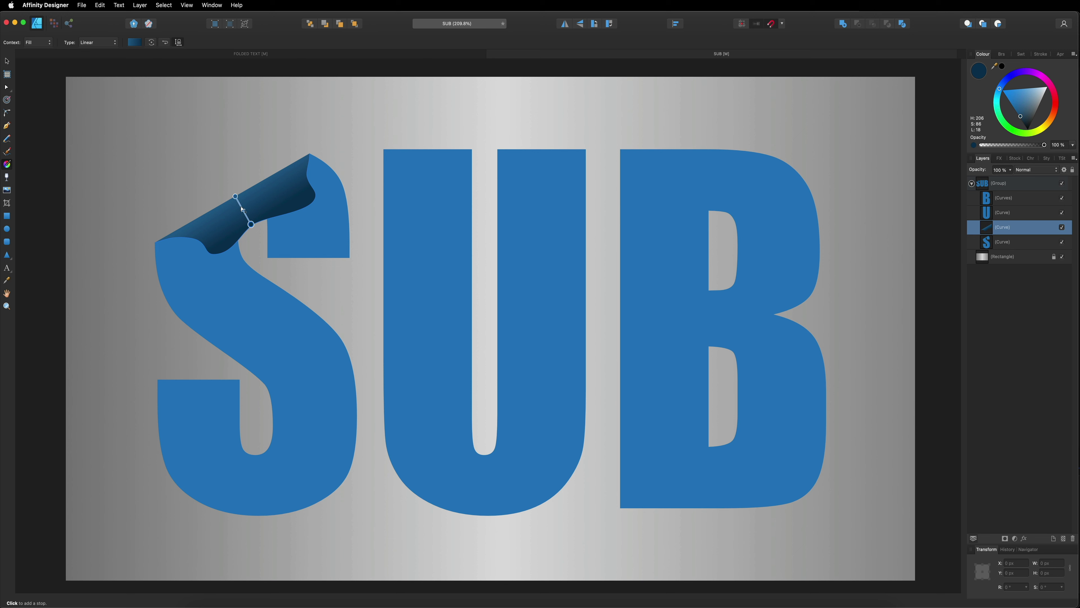
# Step: Add a lighter blue stop in the middle of the fold's gradient and shift it slightly toward the lower edge
pyautogui.click(242, 208)
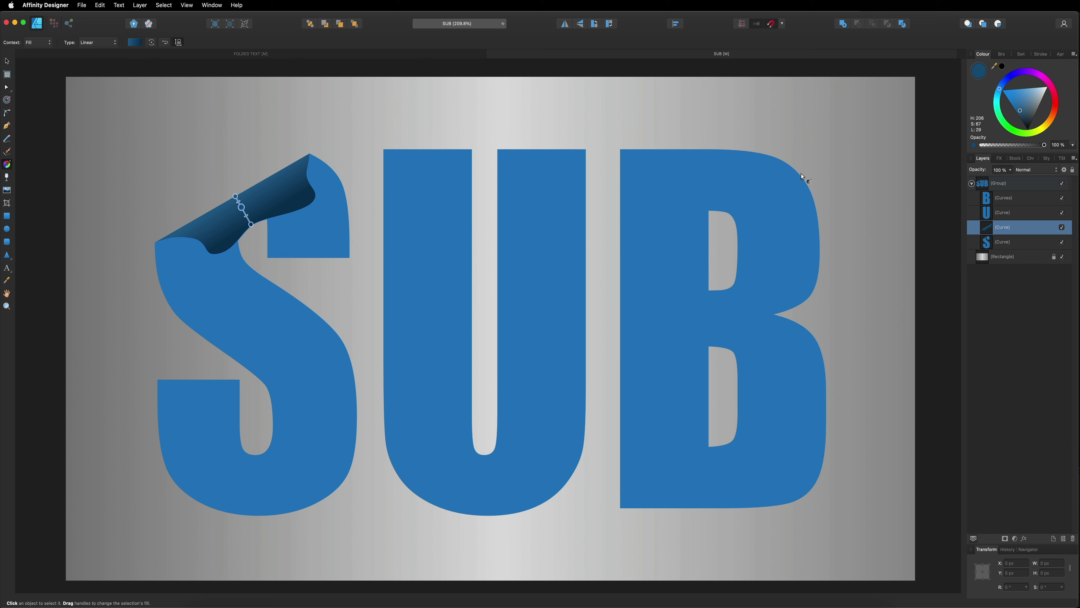
pyautogui.moveTo(1021, 112); pyautogui.dragTo(1029, 101)
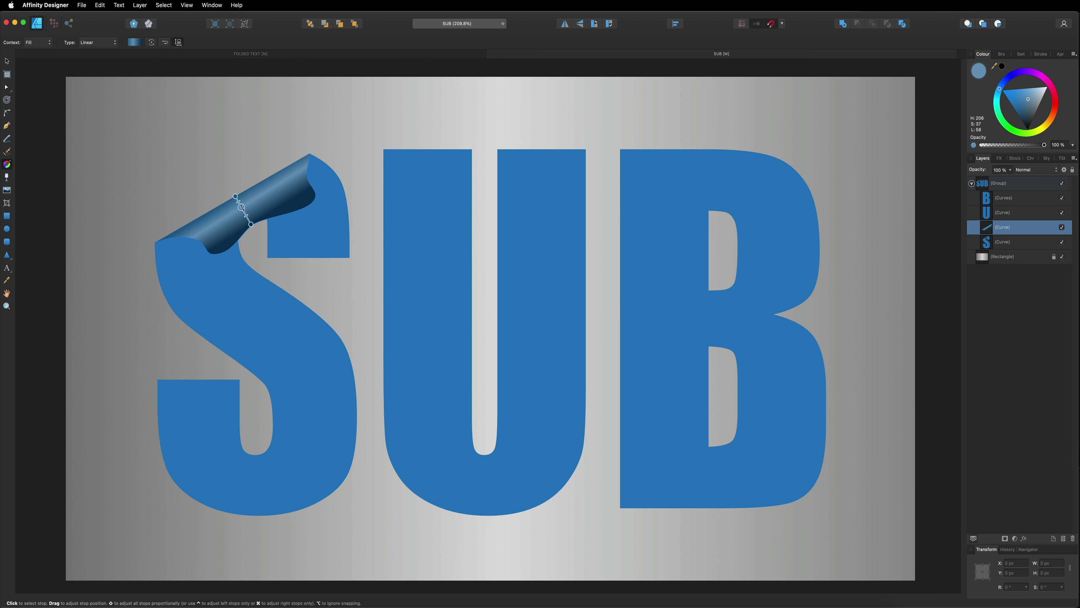
pyautogui.moveTo(242, 207); pyautogui.dragTo(245, 214)
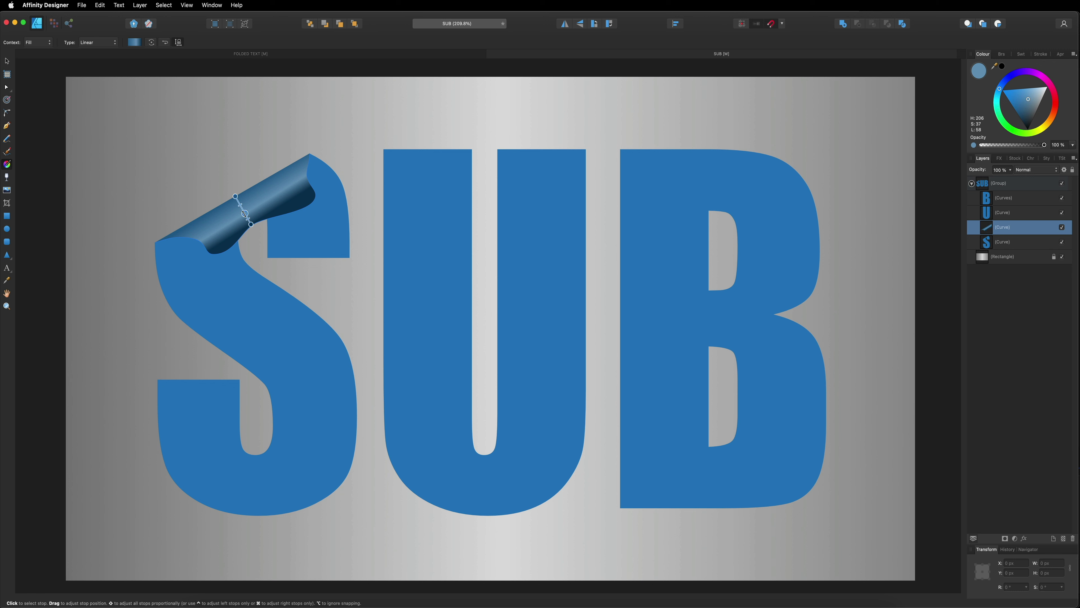
pyautogui.click(6, 60)
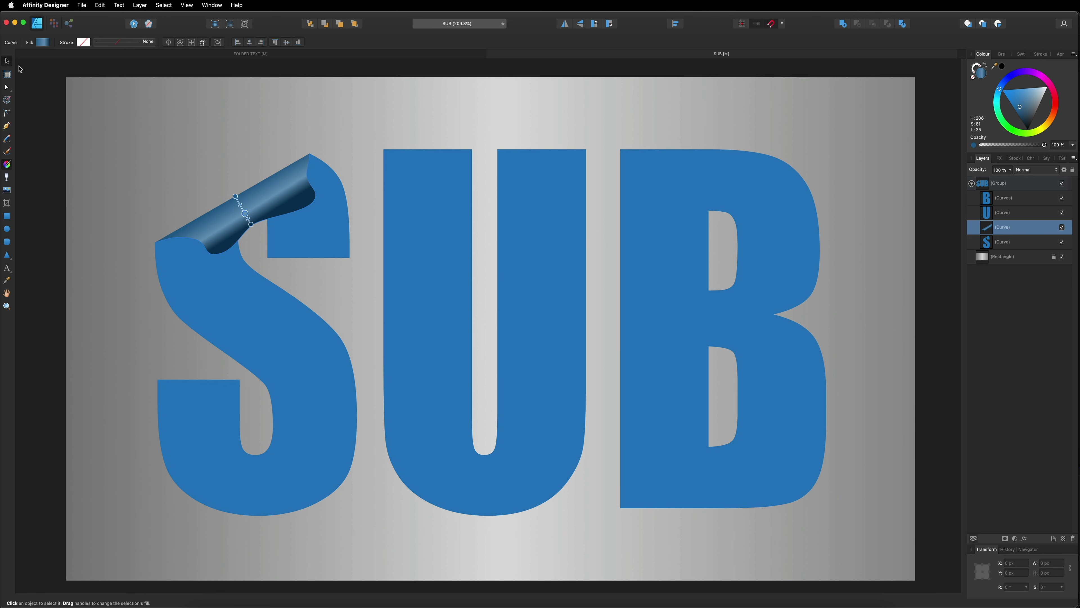
pyautogui.click(32, 83)
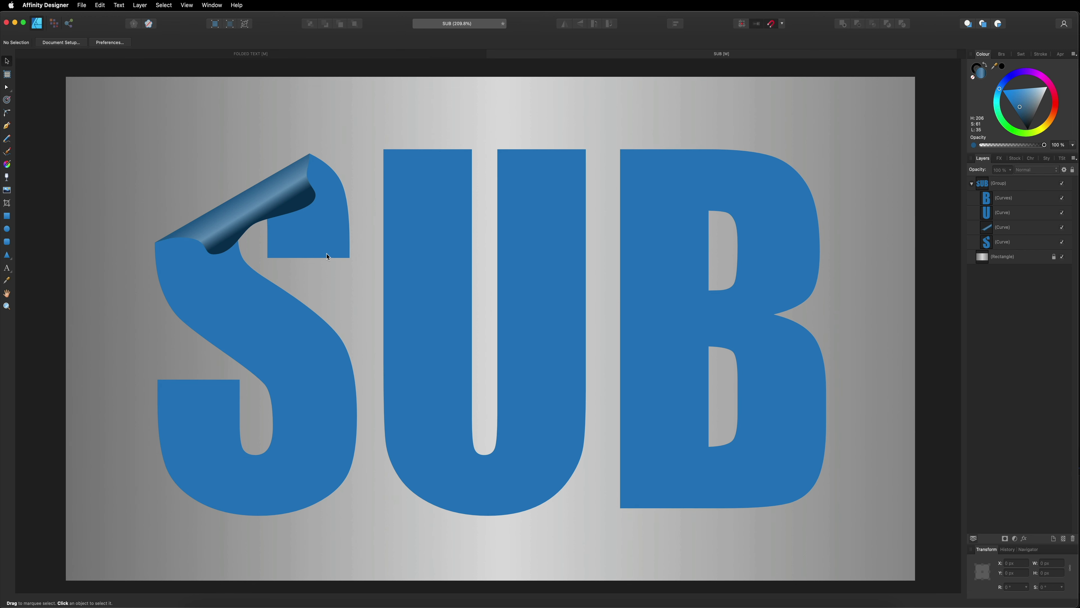
# Step: Add an outer shadow to the S fold with 2 px radius, 2 px offset, 40% opacity and a 270° angle
pyautogui.click(1011, 231)
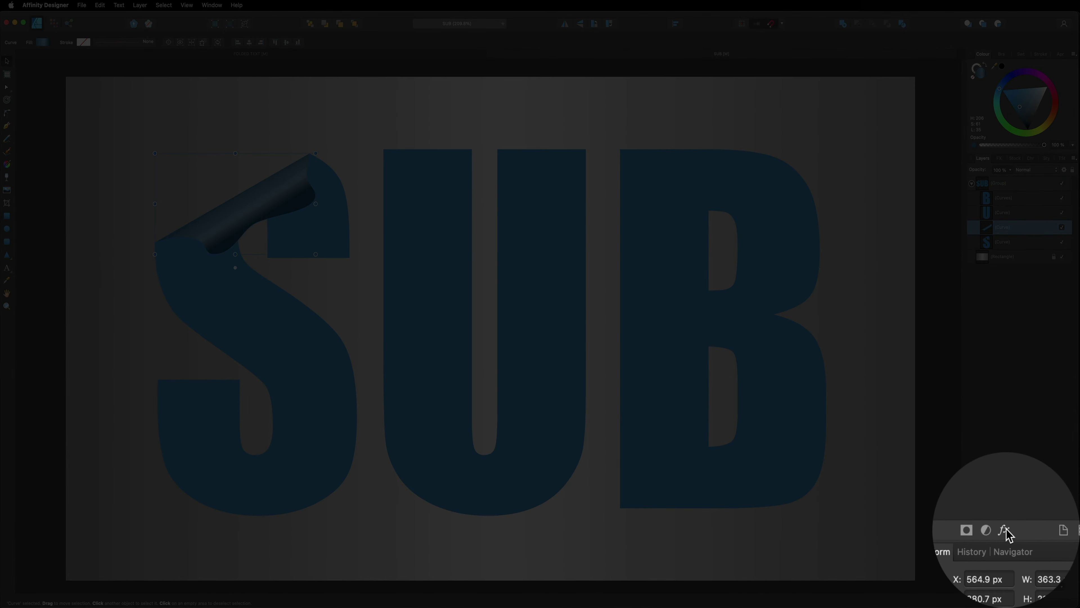
pyautogui.click(1025, 539)
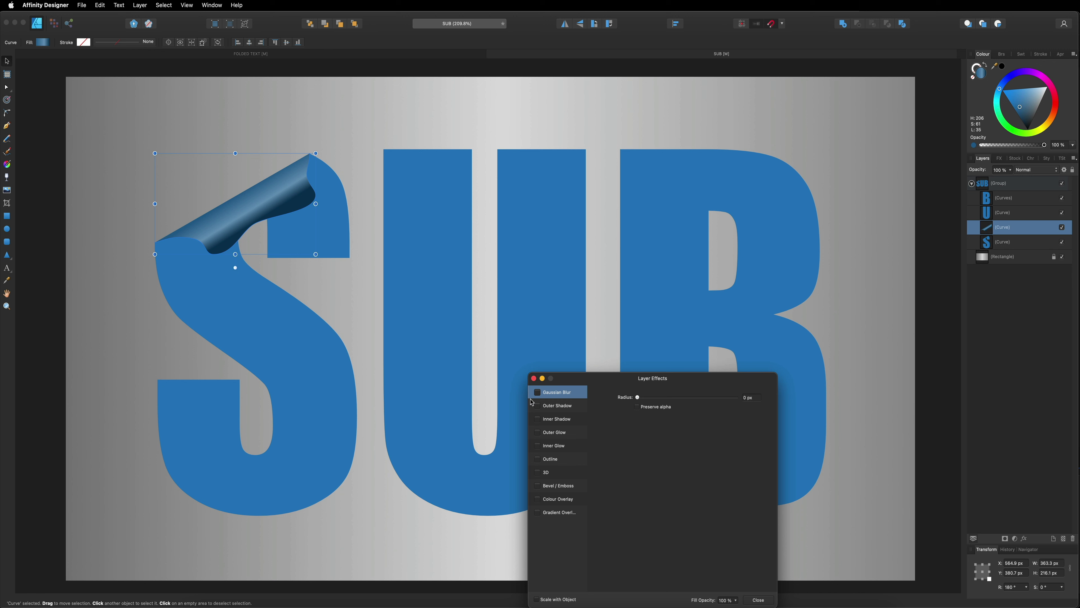
pyautogui.click(538, 406)
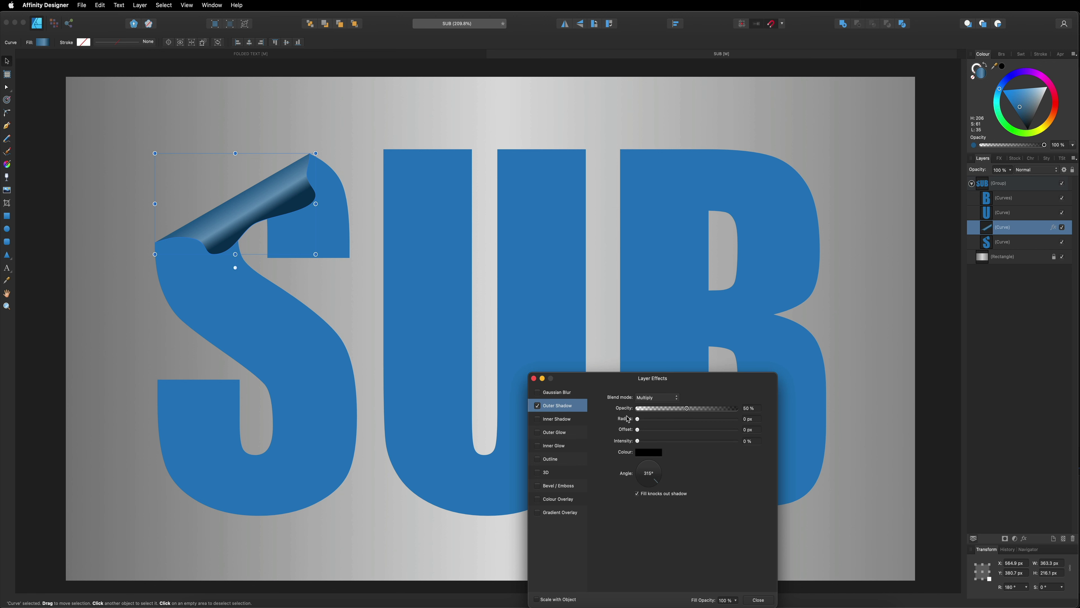
pyautogui.click(757, 420)
pyautogui.write('2')
pyautogui.press('Tab')
pyautogui.write('2')
pyautogui.moveTo(686, 408); pyautogui.dragTo(676, 410)
pyautogui.moveTo(650, 479); pyautogui.dragTo(650, 490)
# Step: Try a 3 px radius and 3 px offset for the fold's outer shadow
pyautogui.press('Tab')
pyautogui.write('3')
pyautogui.press('Tab')
pyautogui.write('3')
pyautogui.press('Return')
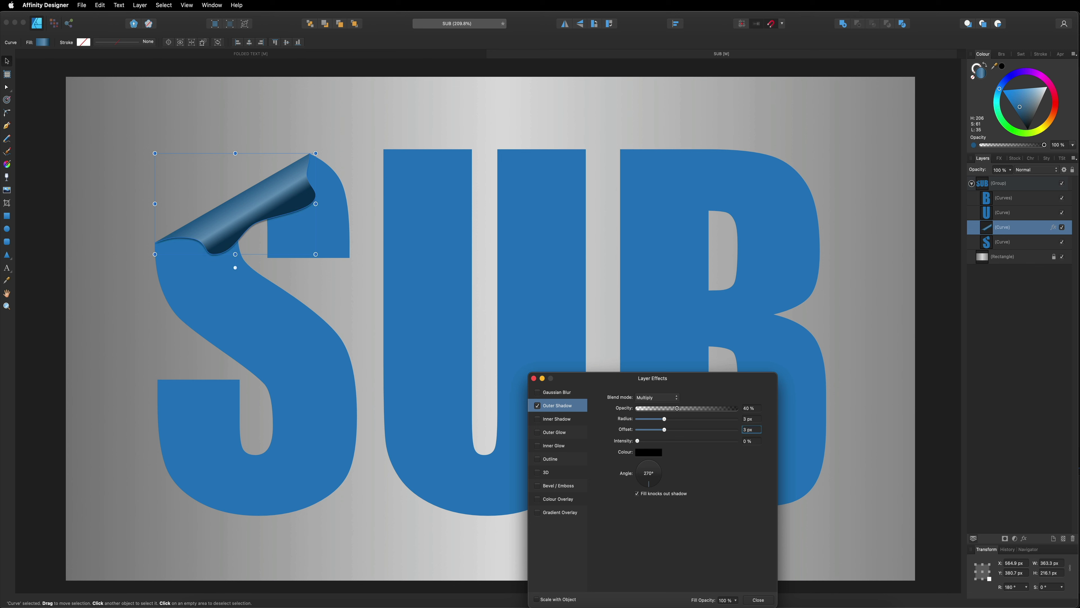
# Step: Set the outer shadow's radius and offset to 2 px, close the layer effects and deselect the fold
pyautogui.moveTo(761, 420); pyautogui.dragTo(741, 419)
pyautogui.write('2')
pyautogui.press('Tab')
pyautogui.write('2')
pyautogui.press('Return')
pyautogui.click(759, 599)
pyautogui.click(923, 416)
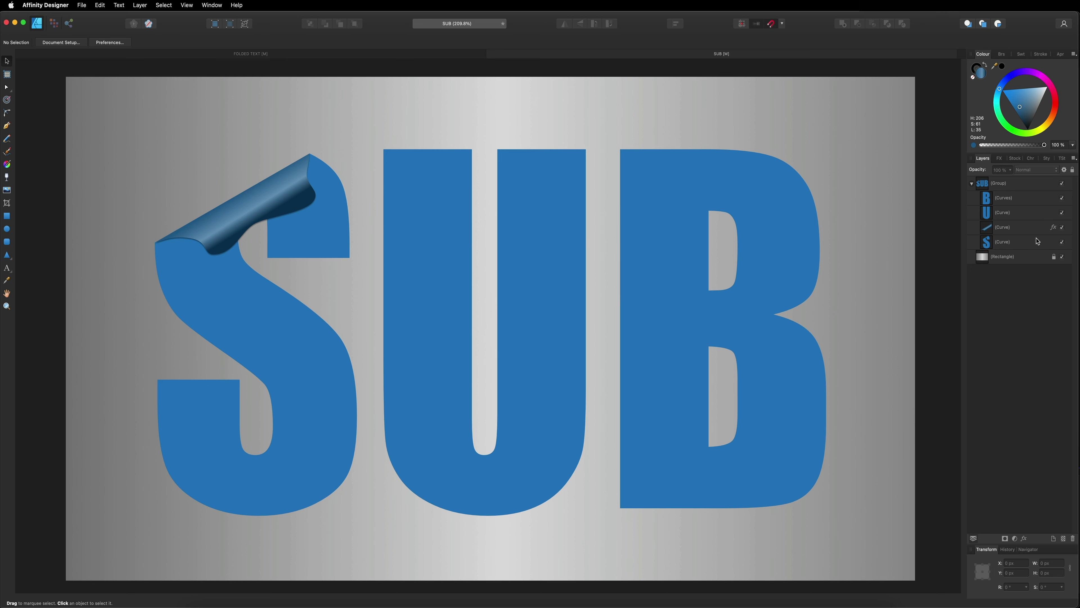
# Step: Try to break the still-open S outline at the inner corner and outer curve nodes of its lower end, and undo the break
pyautogui.click(1018, 243)
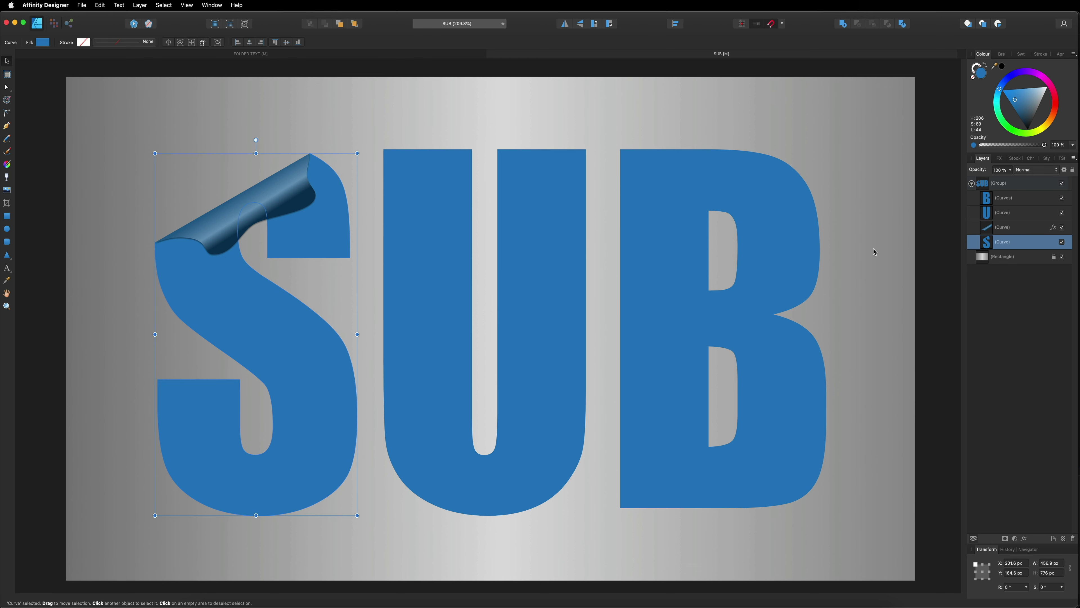
pyautogui.click(7, 88)
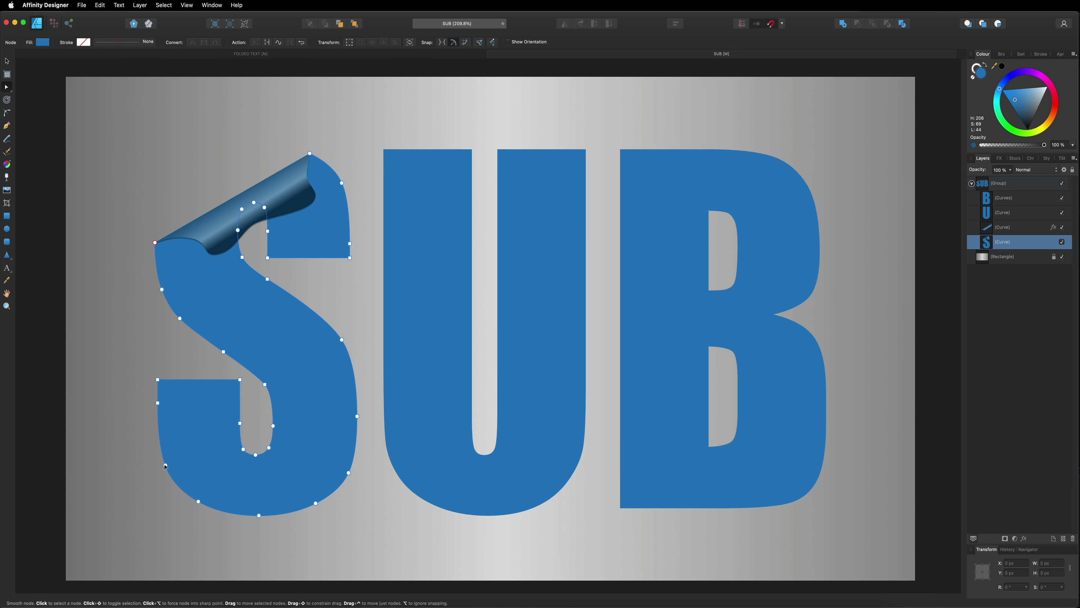
pyautogui.click(240, 380)
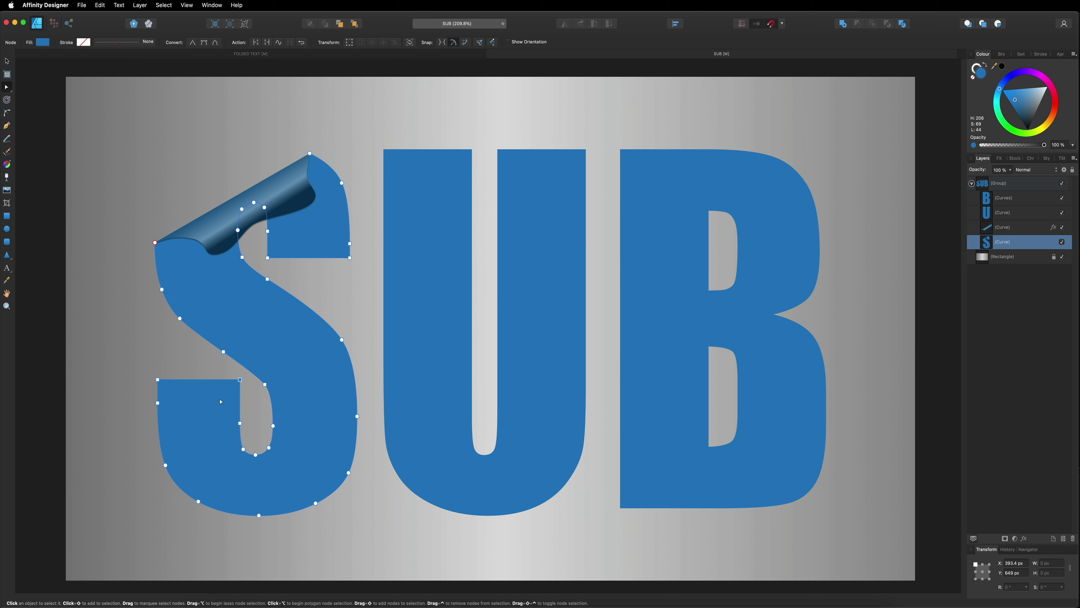
pyautogui.keyDown('shift'); pyautogui.click(166, 465); pyautogui.keyUp('shift')
pyautogui.click(256, 42)
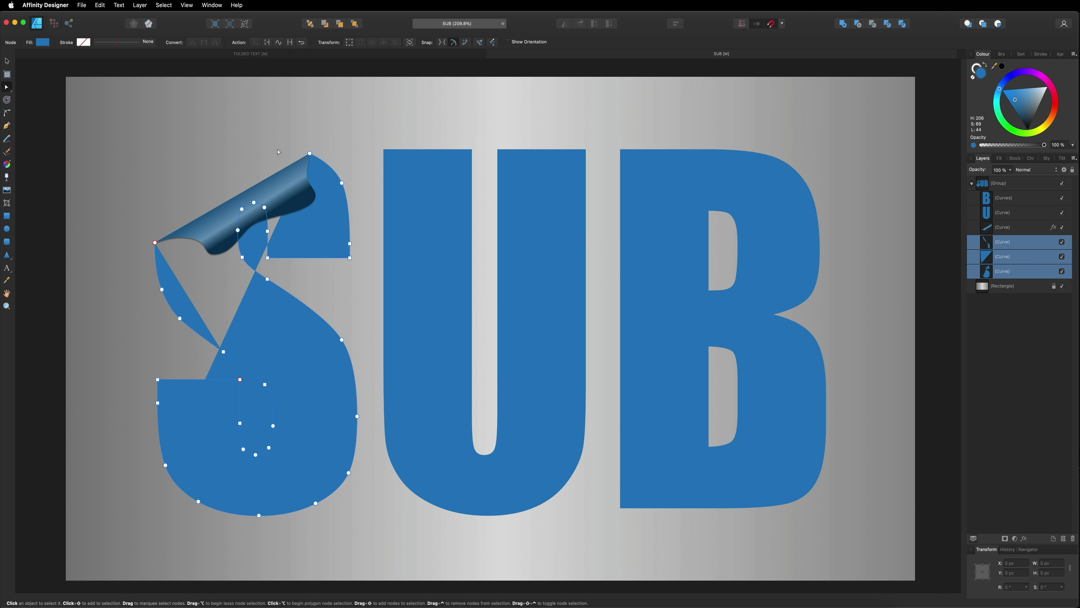
pyautogui.press('super+j')
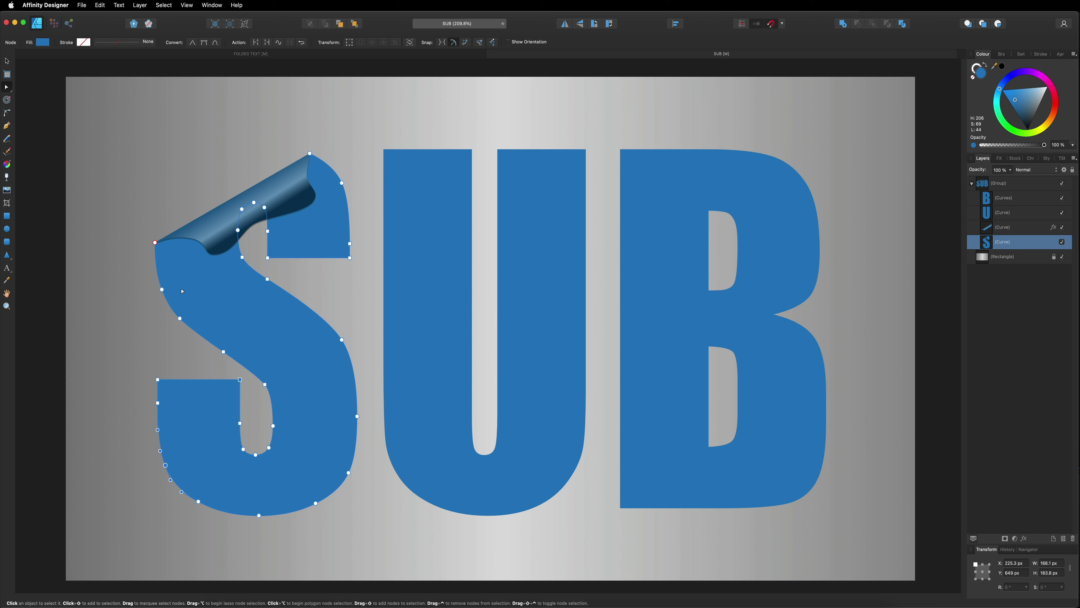
# Step: Close the S outline between the two end nodes of the diagonal cut, and check the edge by briefly hiding the fold
pyautogui.click(155, 243)
pyautogui.click(311, 154)
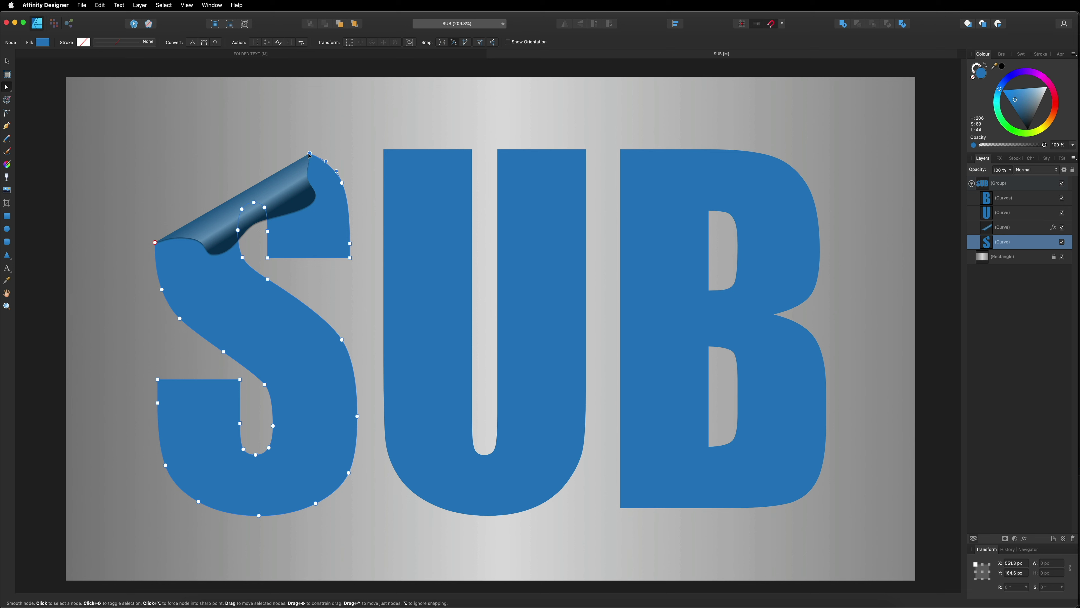
pyautogui.keyDown('shift'); pyautogui.click(156, 243); pyautogui.keyUp('shift')
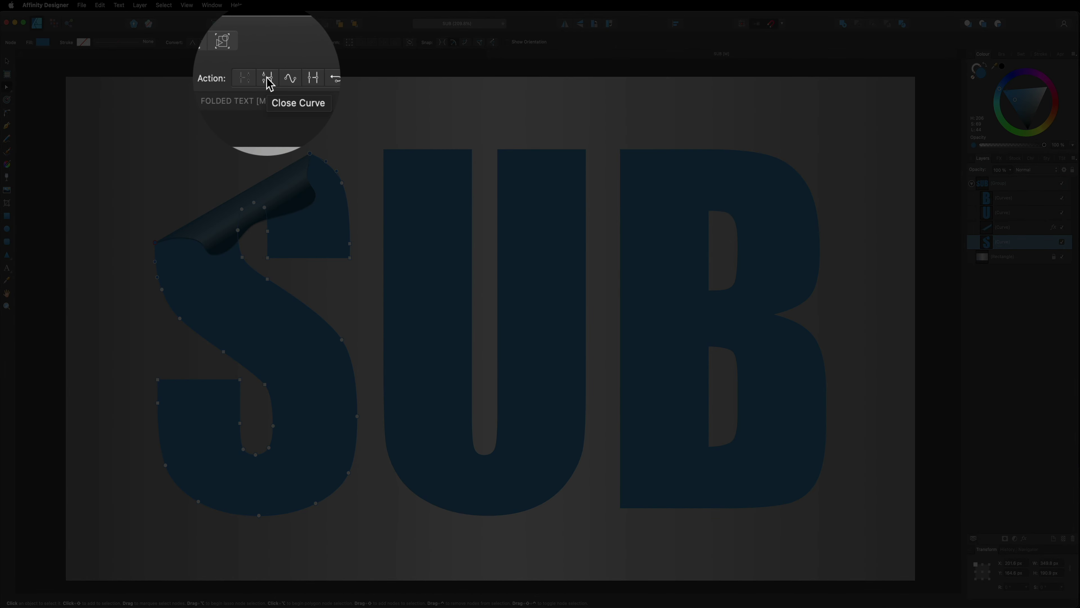
pyautogui.click(267, 42)
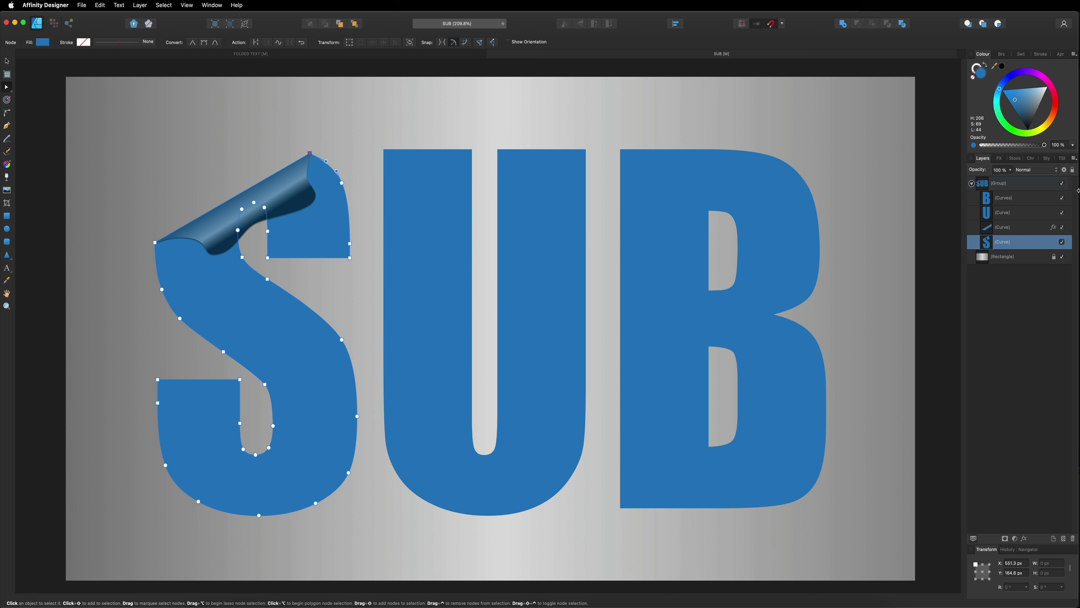
pyautogui.click(1063, 227)
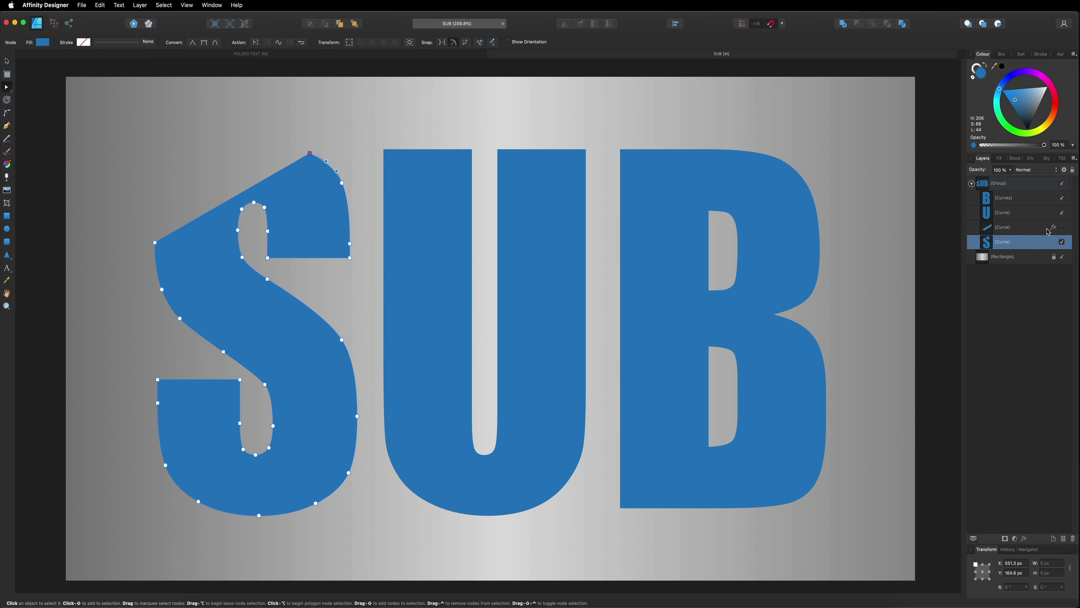
pyautogui.click(1063, 227)
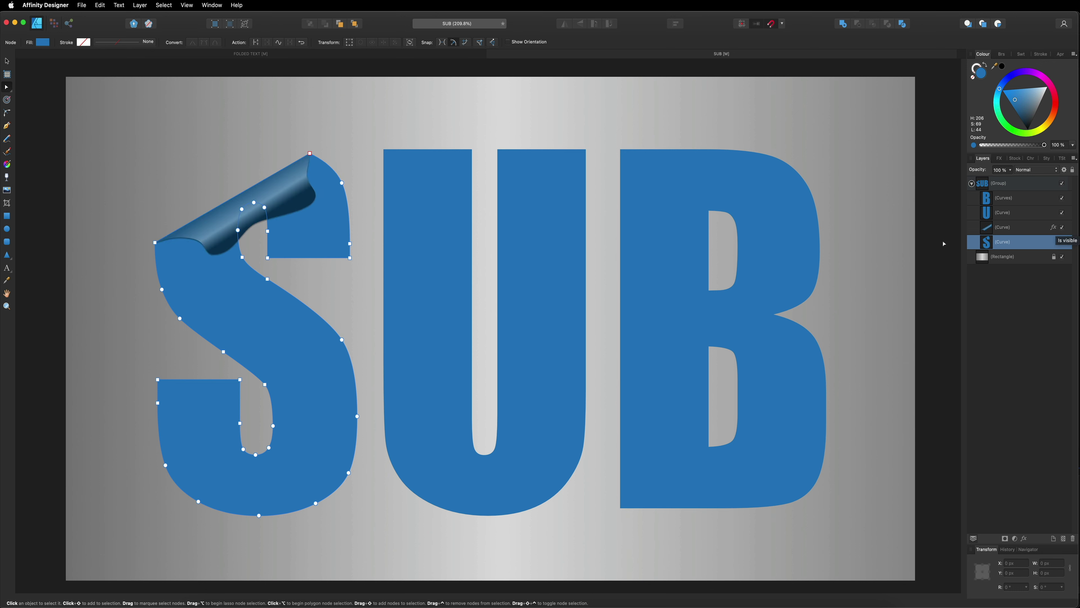
# Step: Break the S at the outer curve and inner corner nodes of its lower end, and move the separated piece above the S layer
pyautogui.click(166, 467)
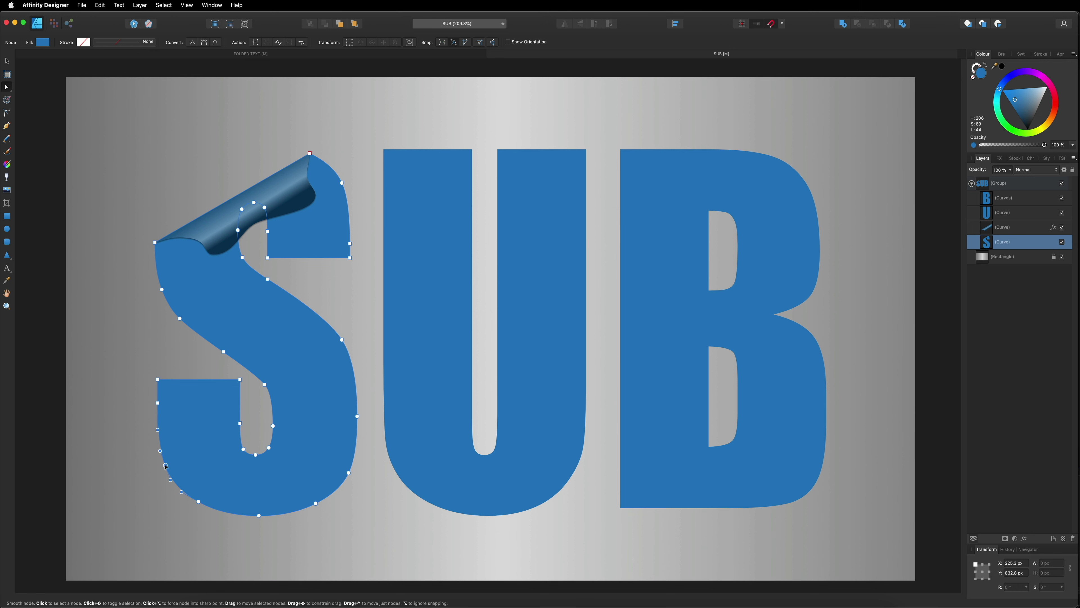
pyautogui.keyDown('shift'); pyautogui.click(240, 380); pyautogui.keyUp('shift')
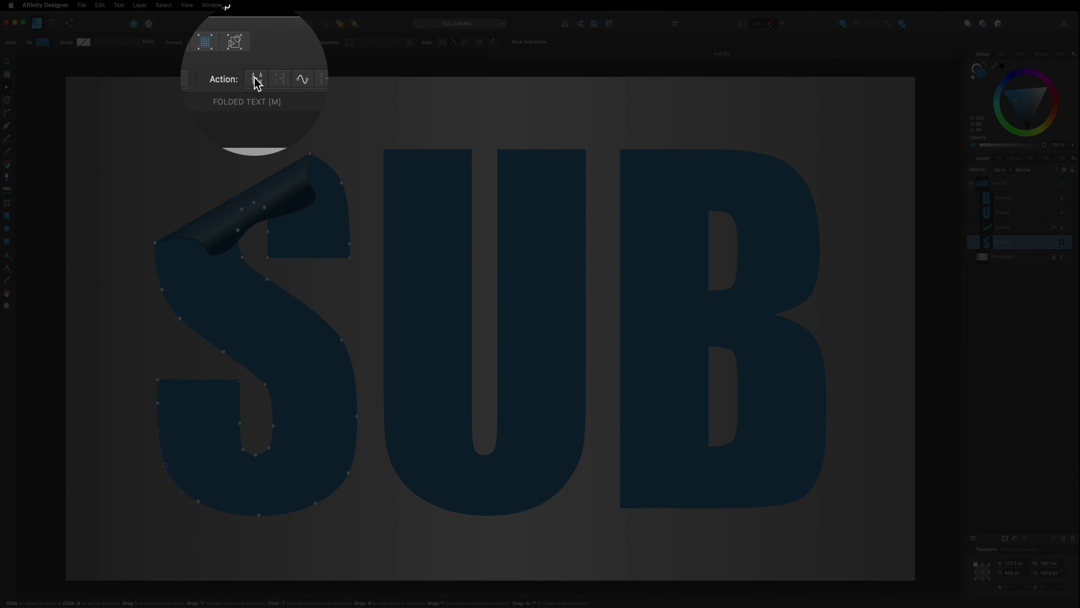
pyautogui.click(256, 42)
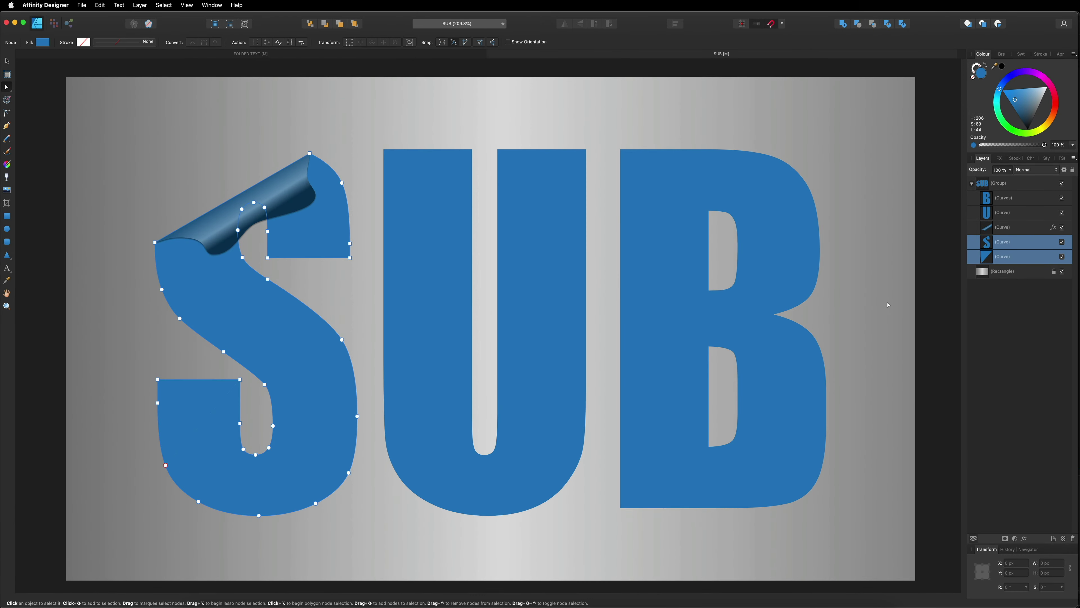
pyautogui.click(985, 258)
pyautogui.moveTo(984, 258); pyautogui.dragTo(982, 240)
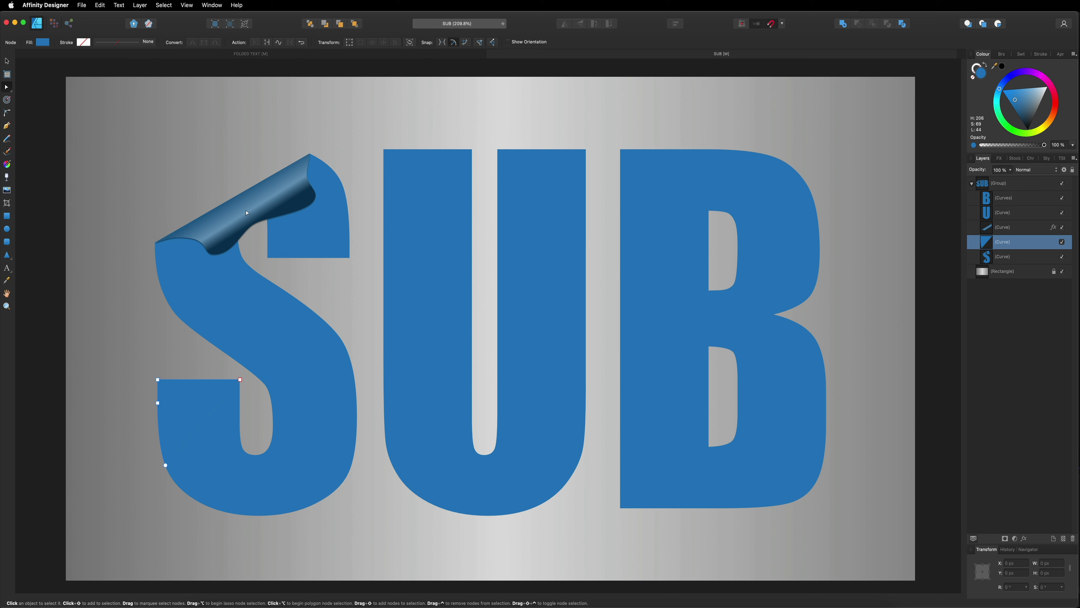
# Step: Copy the top fold's style onto the separated lower piece of the S
pyautogui.click(1018, 229)
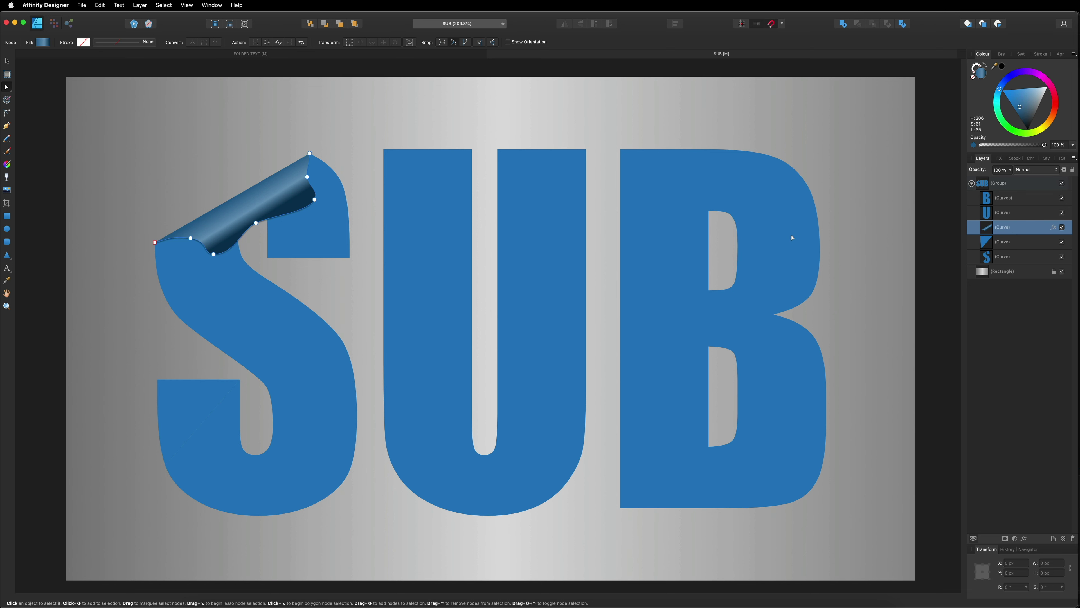
pyautogui.click(100, 5)
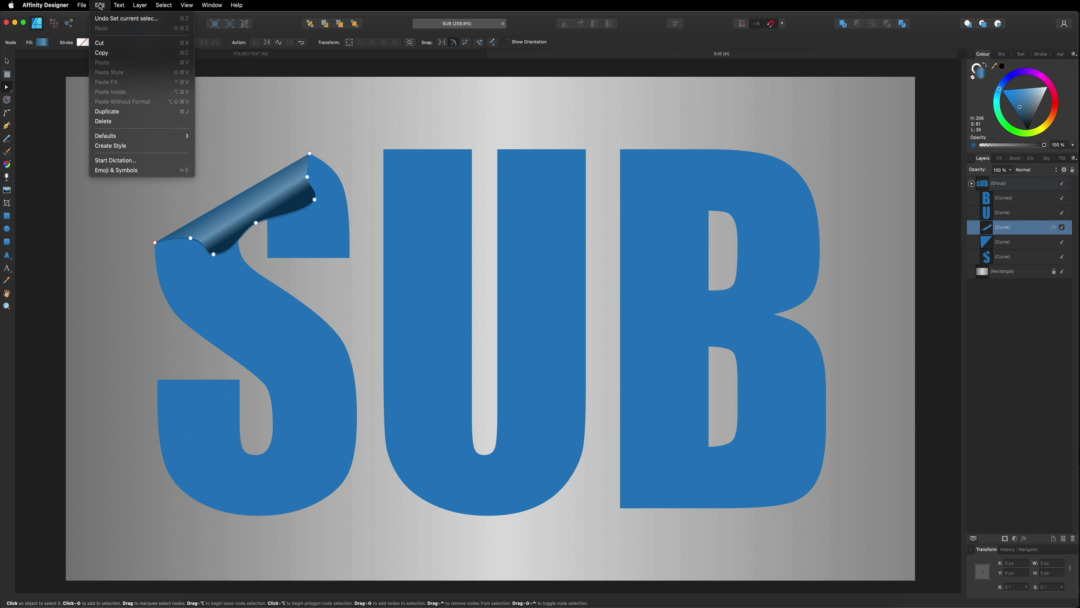
pyautogui.click(113, 54)
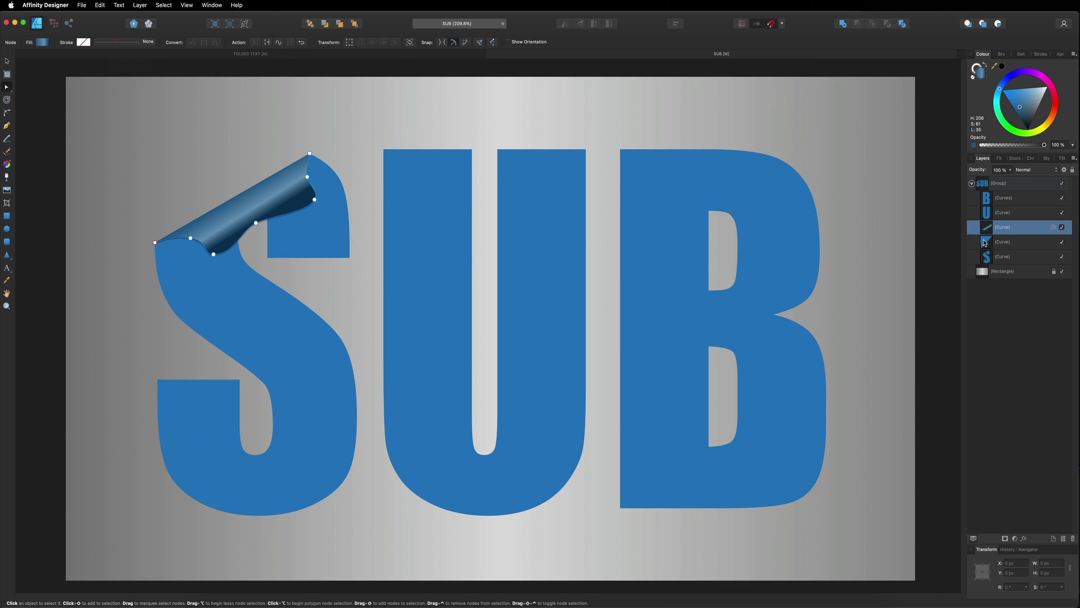
pyautogui.click(1002, 242)
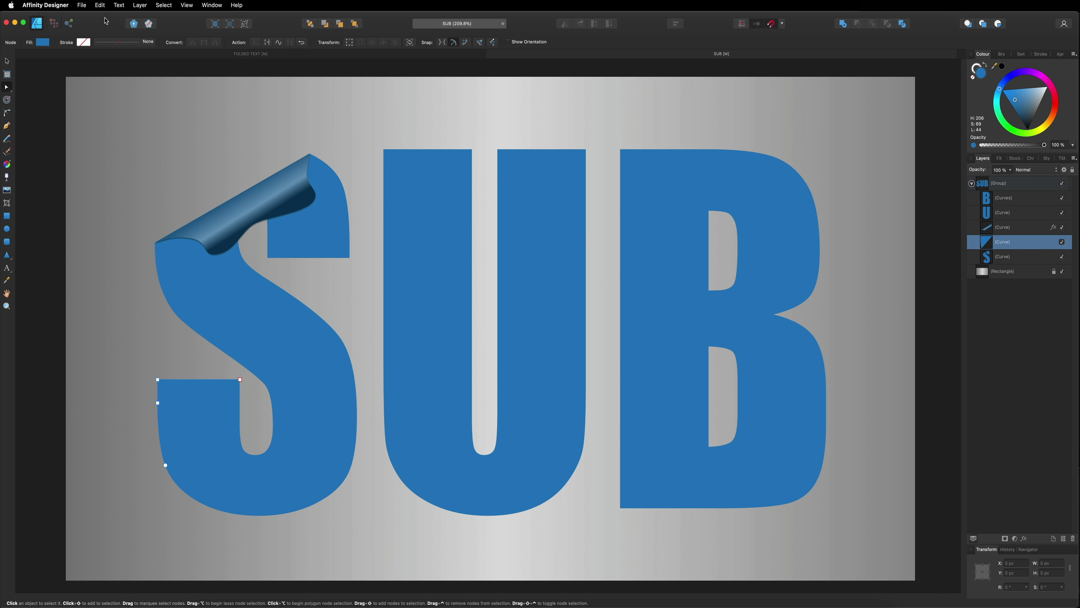
pyautogui.click(101, 6)
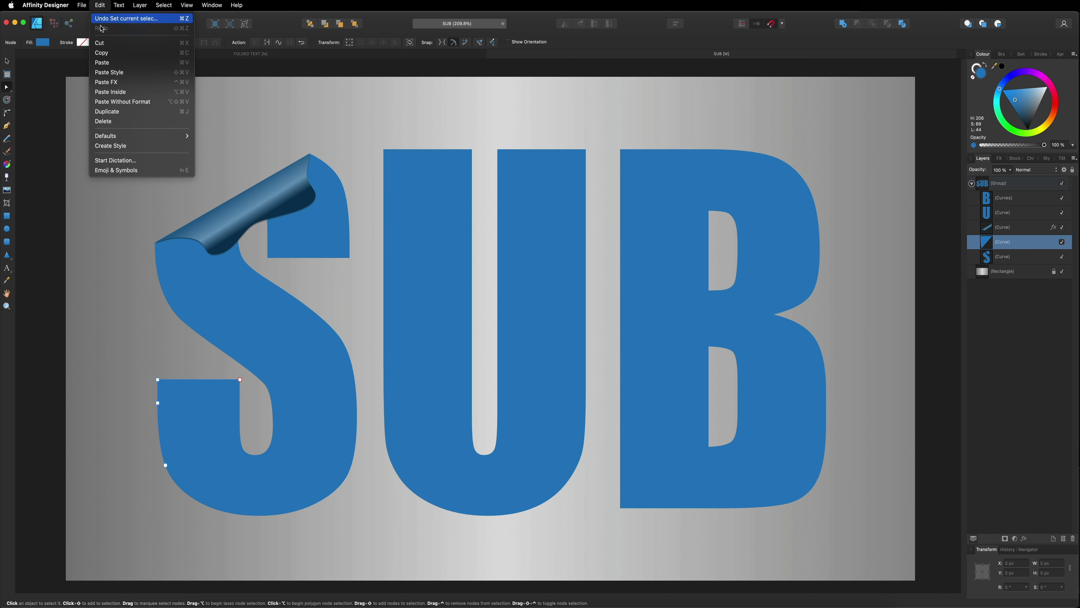
pyautogui.click(117, 73)
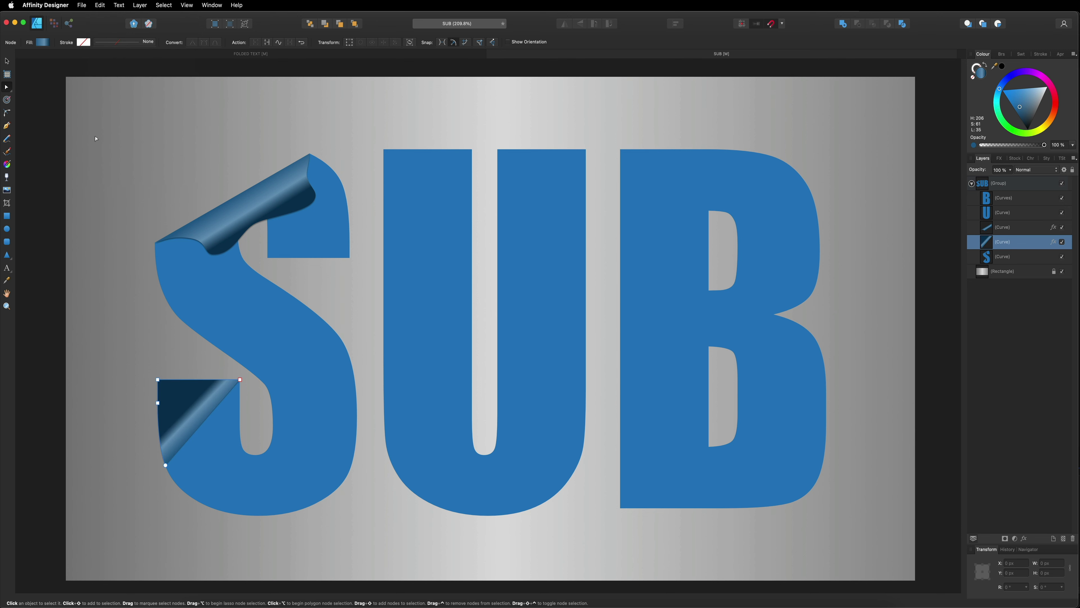
# Step: Flip the separated lower S piece horizontally and vertically, and move it so its diagonal edge meets the cut
pyautogui.click(8, 60)
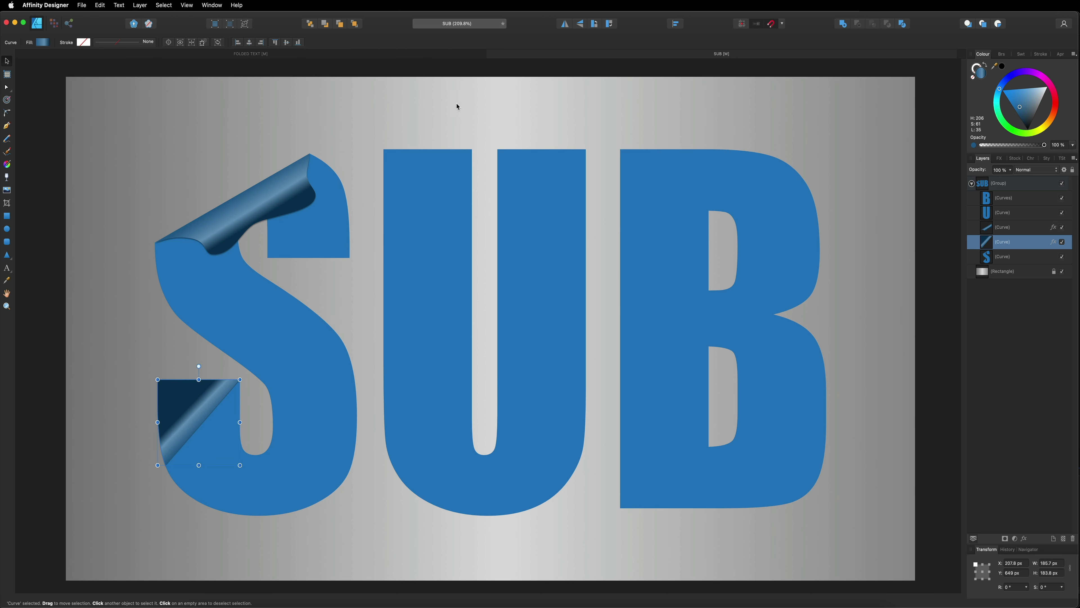
pyautogui.click(566, 25)
pyautogui.click(581, 25)
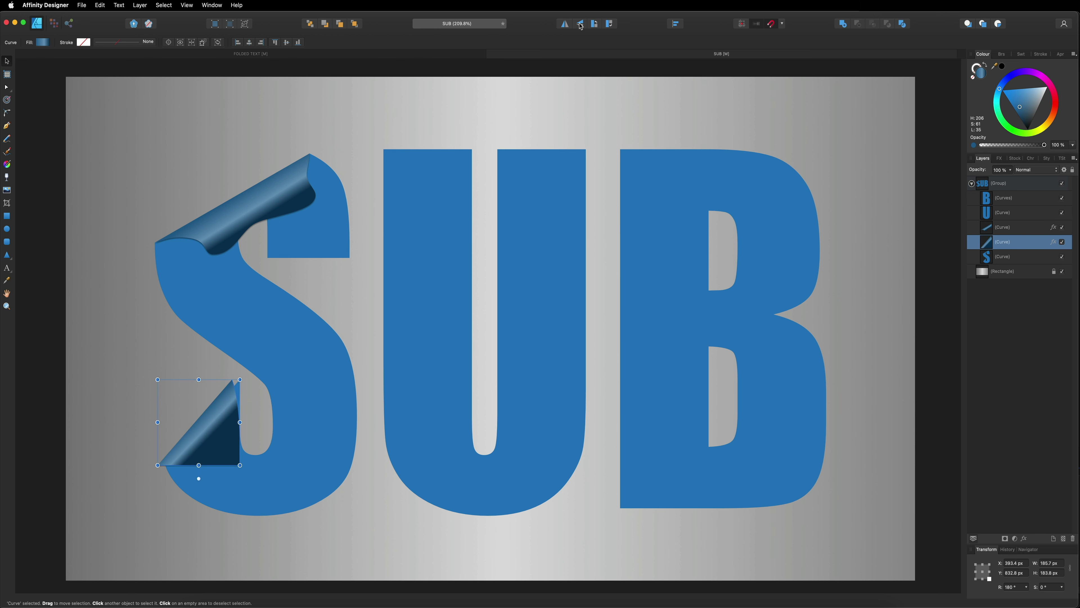
pyautogui.moveTo(220, 415); pyautogui.dragTo(228, 415)
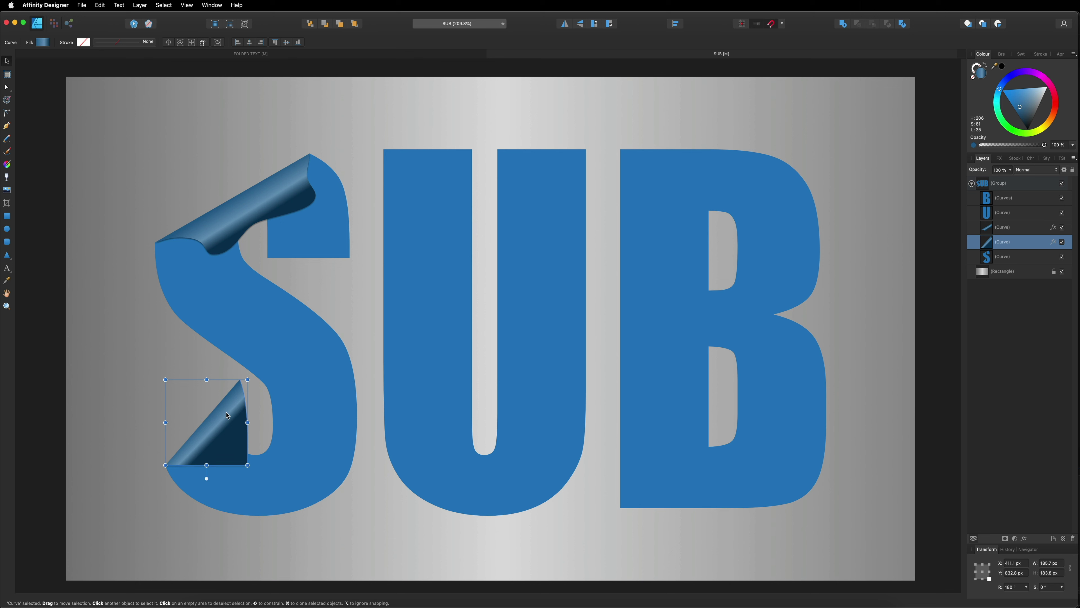
pyautogui.click(124, 378)
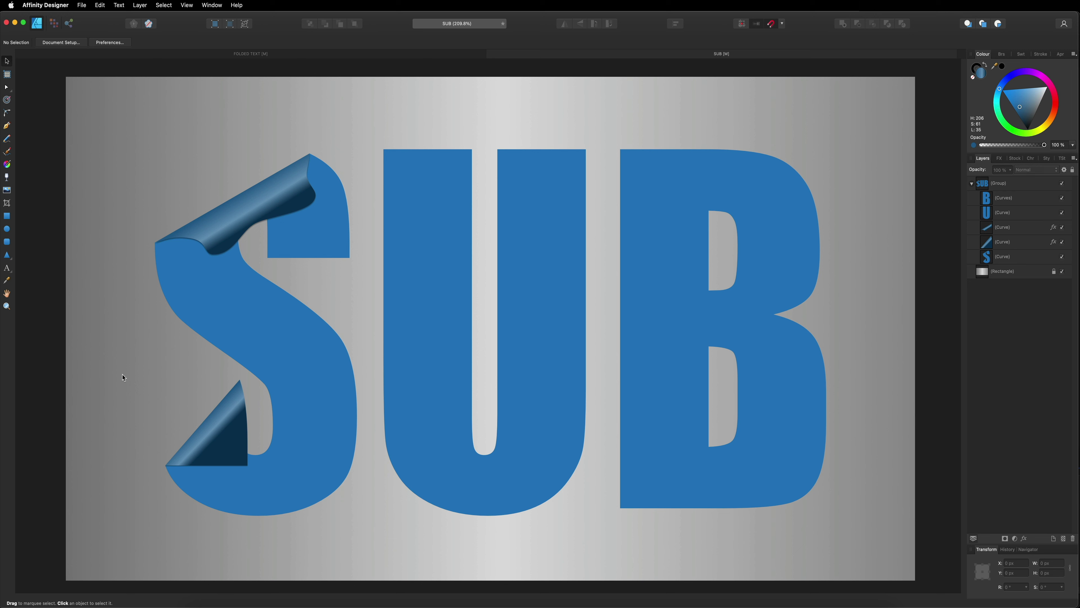
# Step: Add a smooth node midway along the lower S fold's bottom edge and pull it up to curve the edge
pyautogui.click(8, 88)
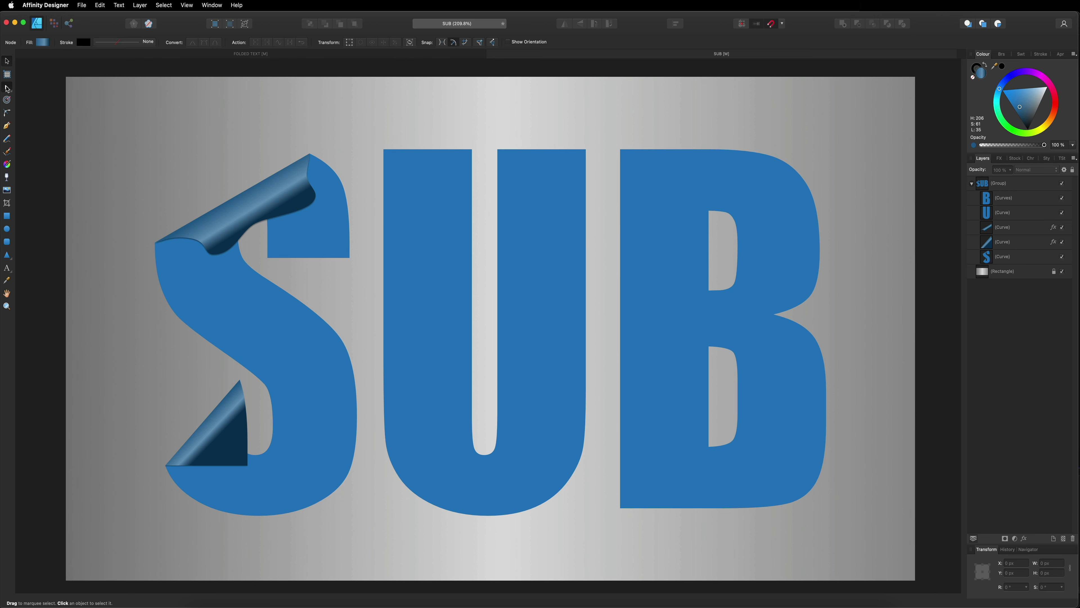
pyautogui.click(1003, 243)
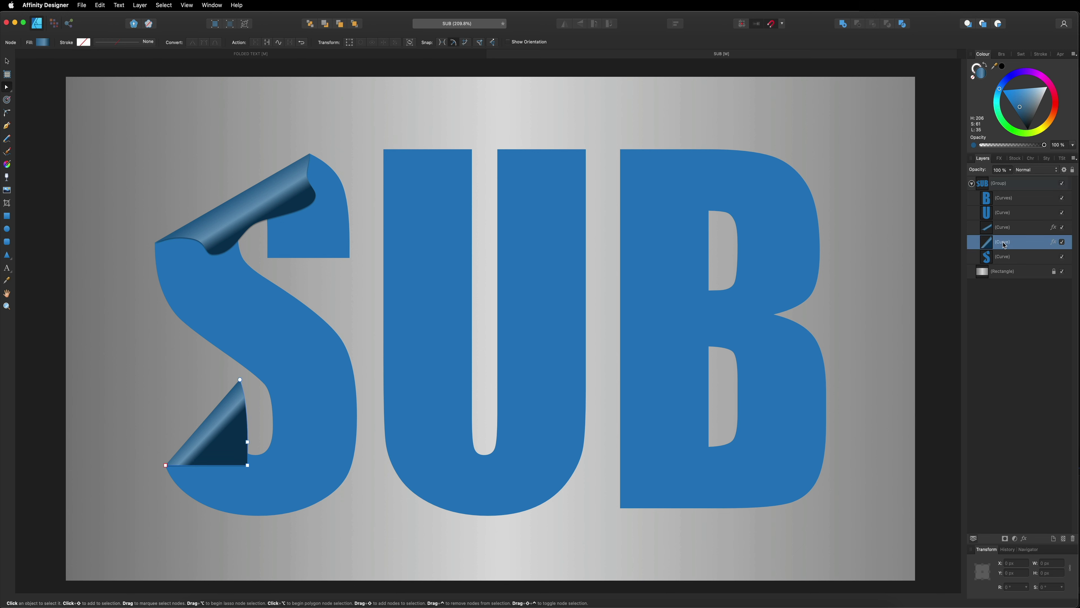
pyautogui.click(208, 466)
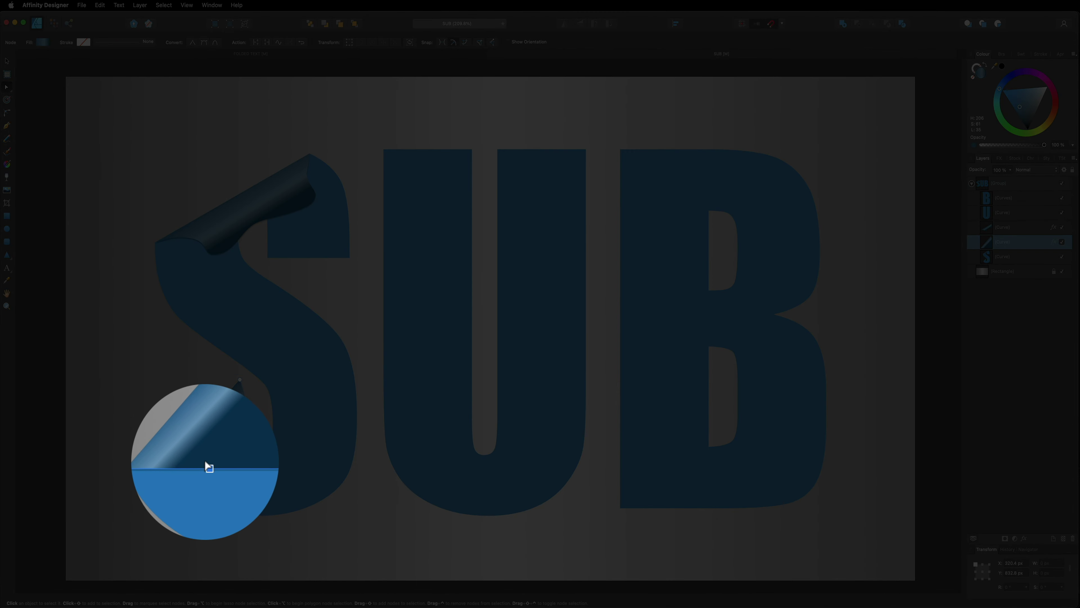
pyautogui.moveTo(207, 464); pyautogui.dragTo(207, 450)
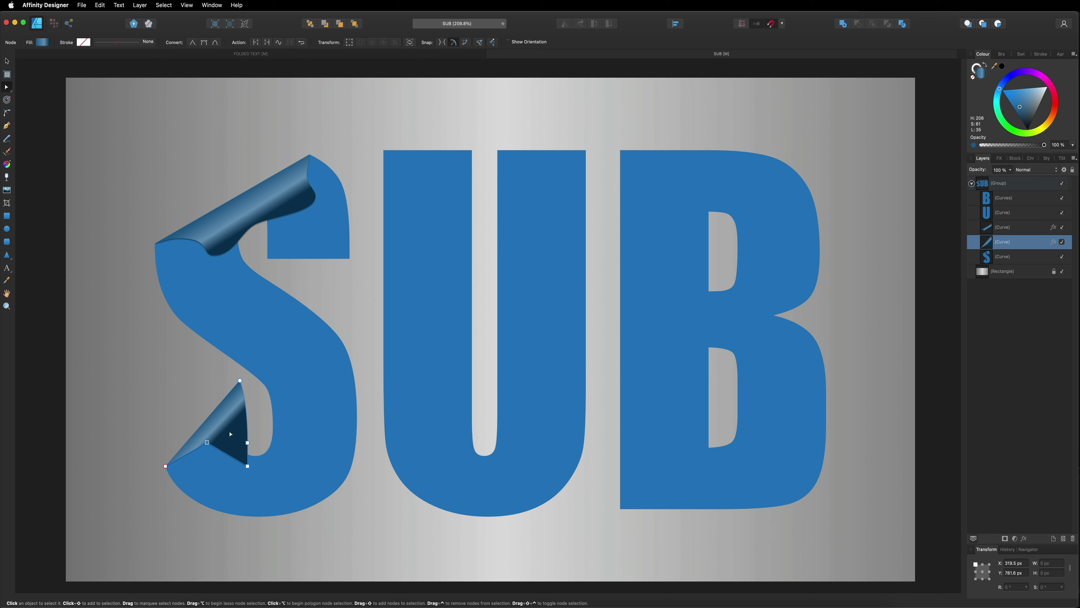
pyautogui.press('super+z')
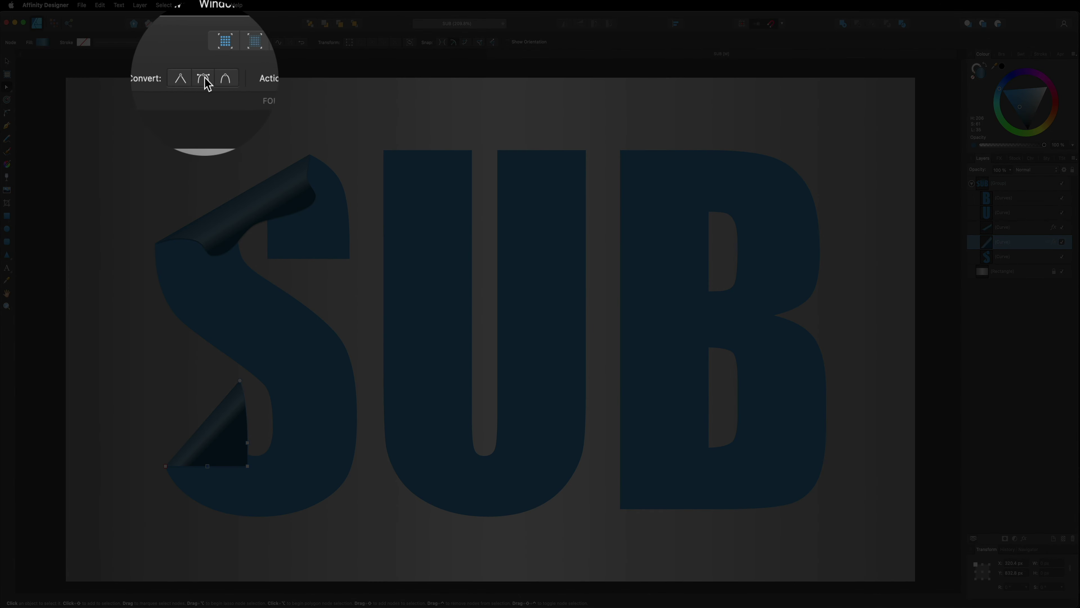
pyautogui.click(204, 43)
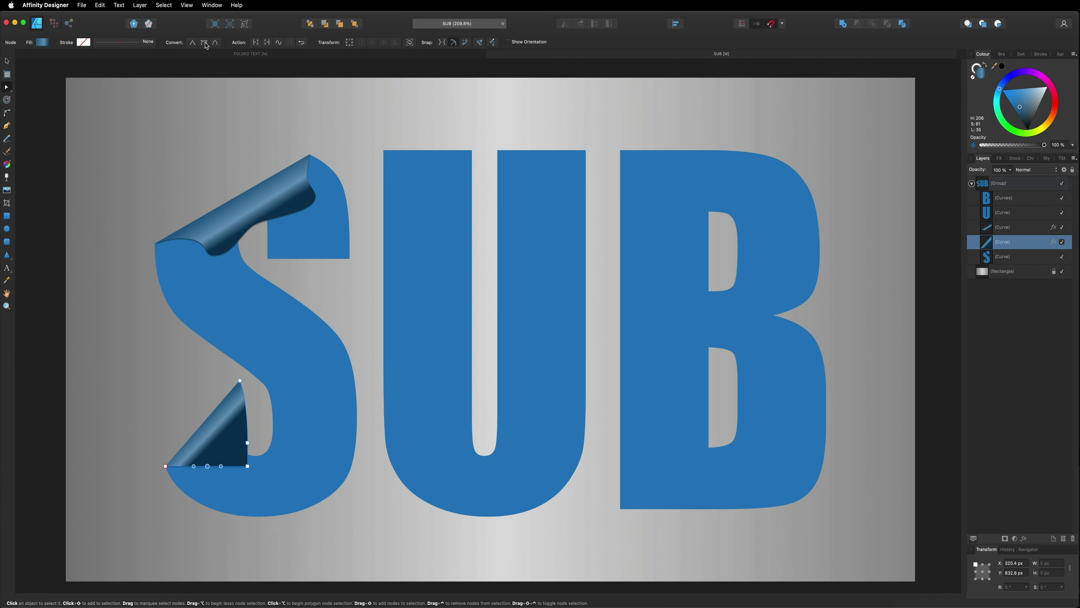
pyautogui.moveTo(207, 466); pyautogui.dragTo(209, 437)
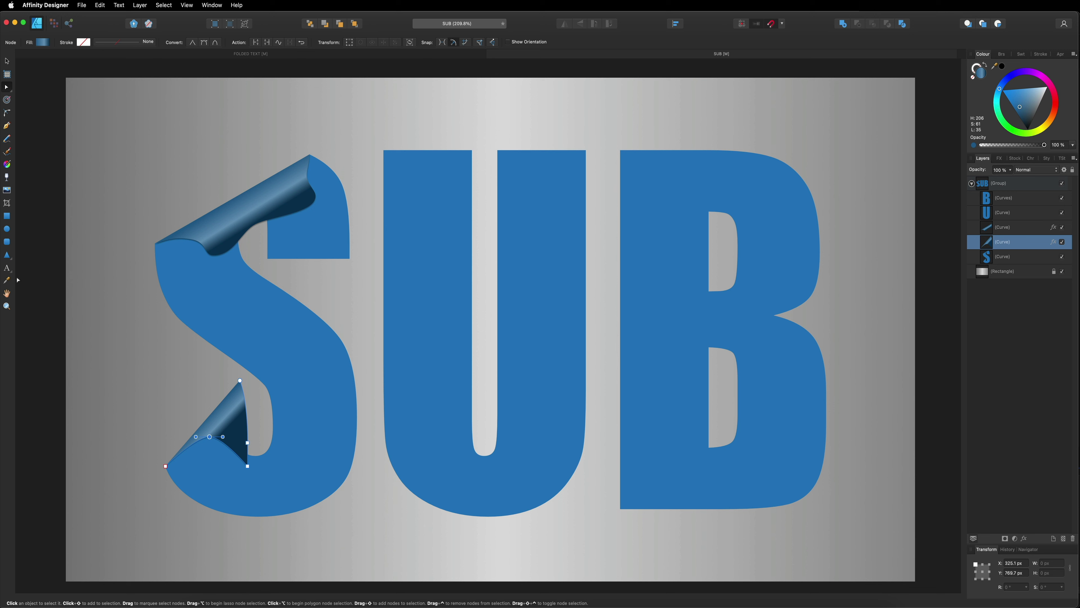
# Step: Reposition the lower S fold's linear gradient so its dark end lies at the fold's lower inner corner
pyautogui.click(7, 165)
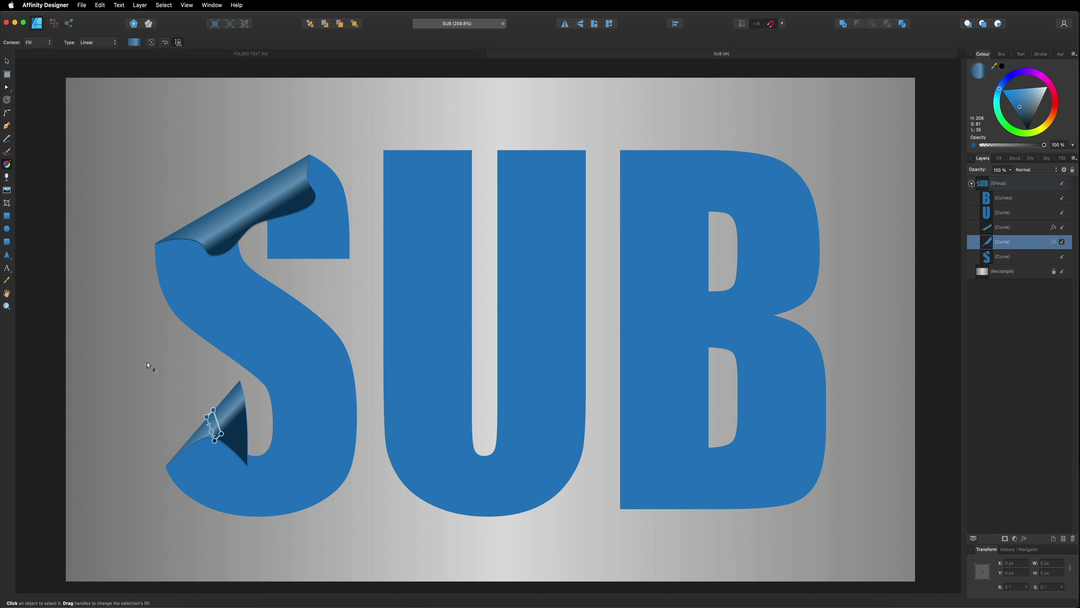
pyautogui.moveTo(215, 440); pyautogui.dragTo(229, 462)
pyautogui.moveTo(207, 417); pyautogui.dragTo(215, 408)
pyautogui.moveTo(228, 462); pyautogui.dragTo(235, 451)
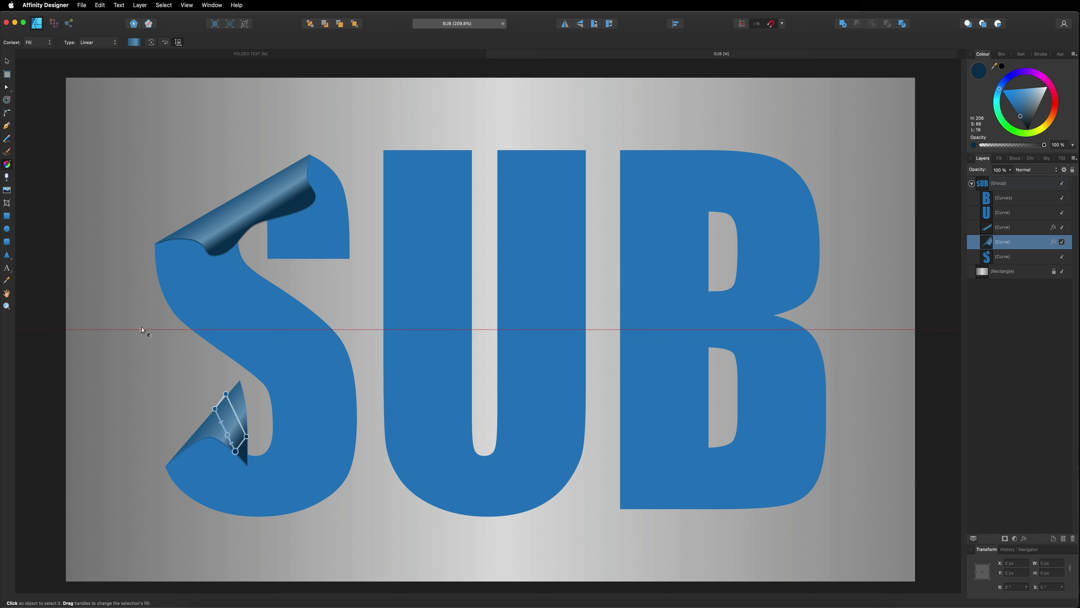
pyautogui.press('v')
pyautogui.click(101, 114)
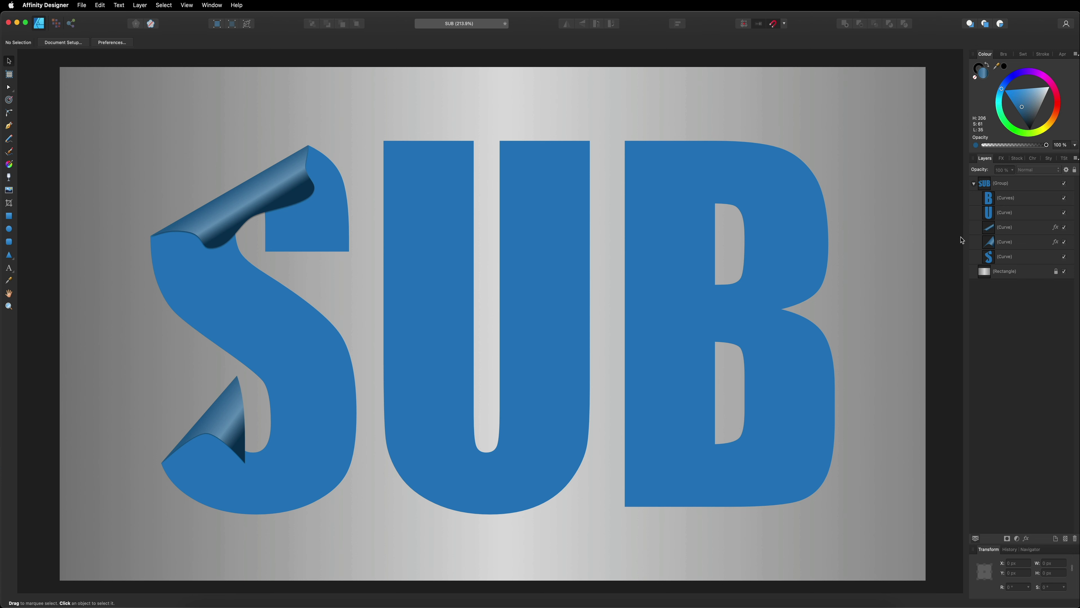
# Step: Break the U at the inner top corner of its left stem and at the lower-left outer curve node
pyautogui.click(1026, 214)
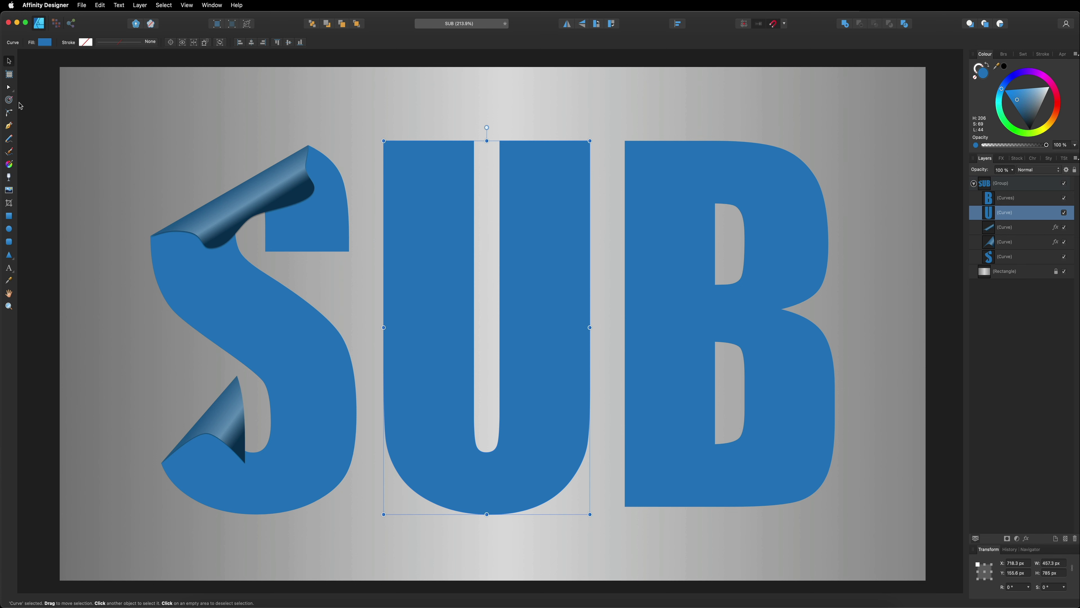
pyautogui.click(9, 87)
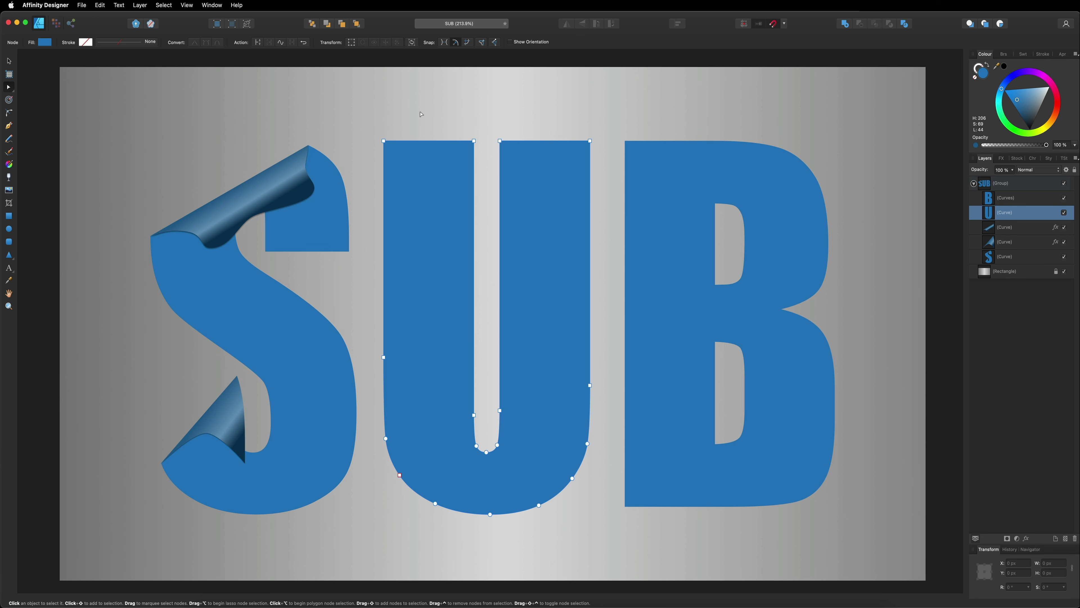
pyautogui.click(474, 141)
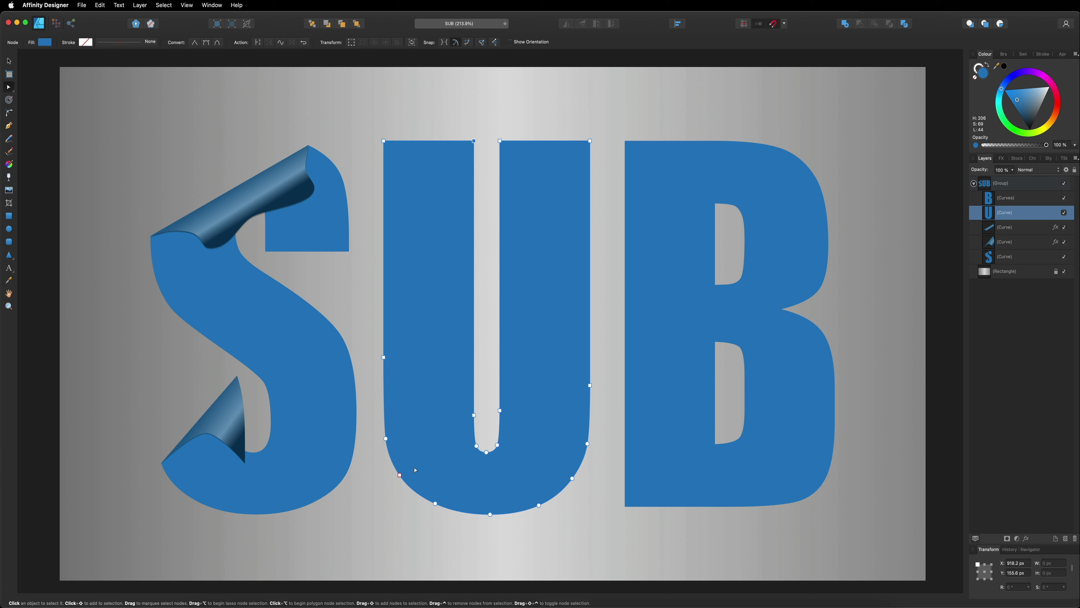
pyautogui.keyDown('shift'); pyautogui.click(402, 475); pyautogui.keyUp('shift')
pyautogui.click(257, 43)
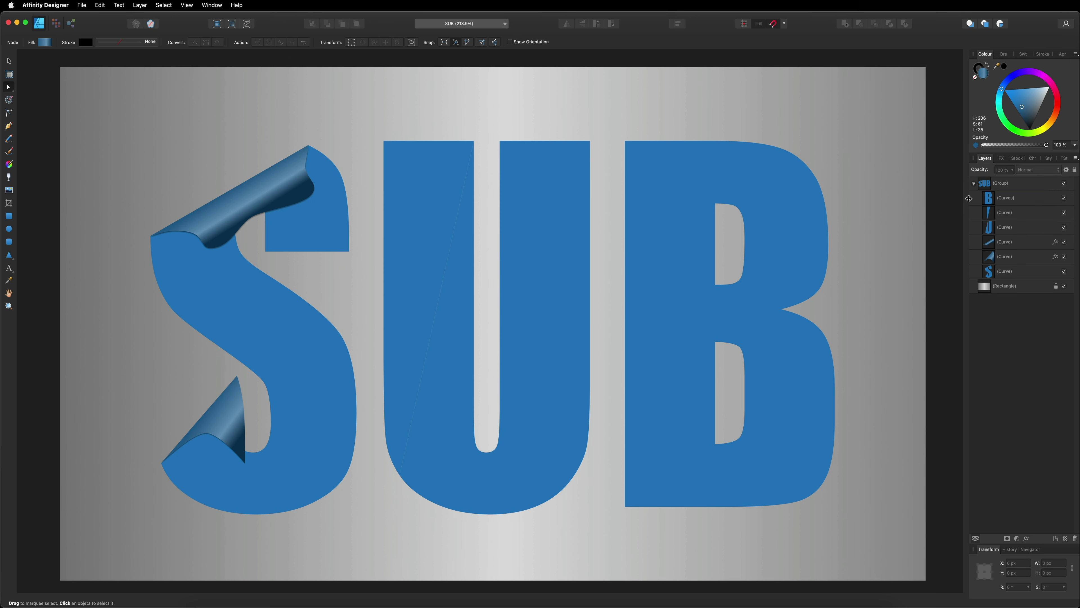
# Step: Paste the copied fold style onto the separated left piece of the U
pyautogui.click(1017, 212)
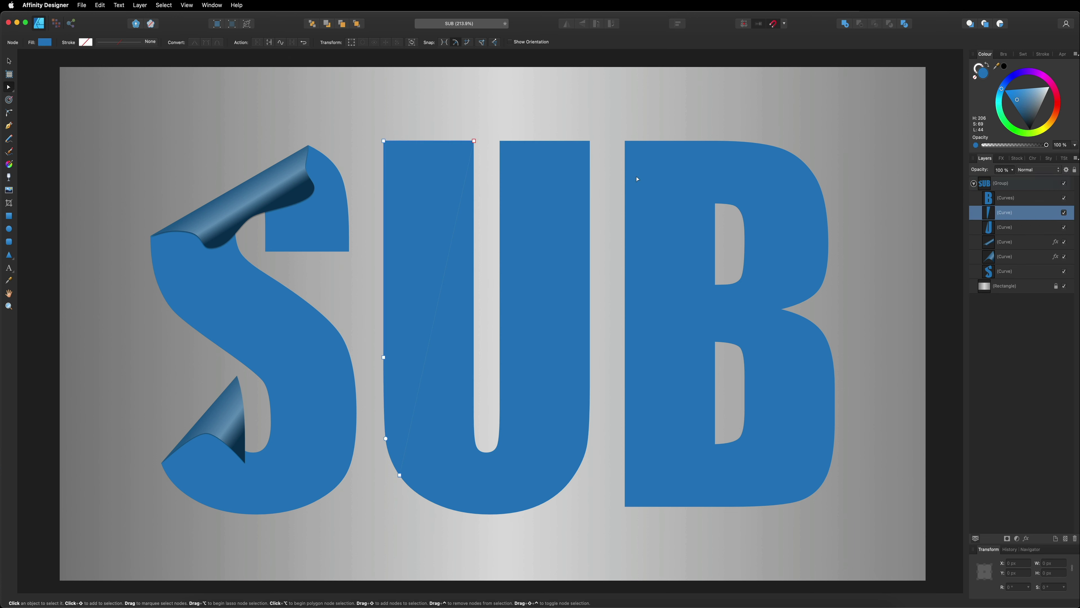
pyautogui.click(101, 5)
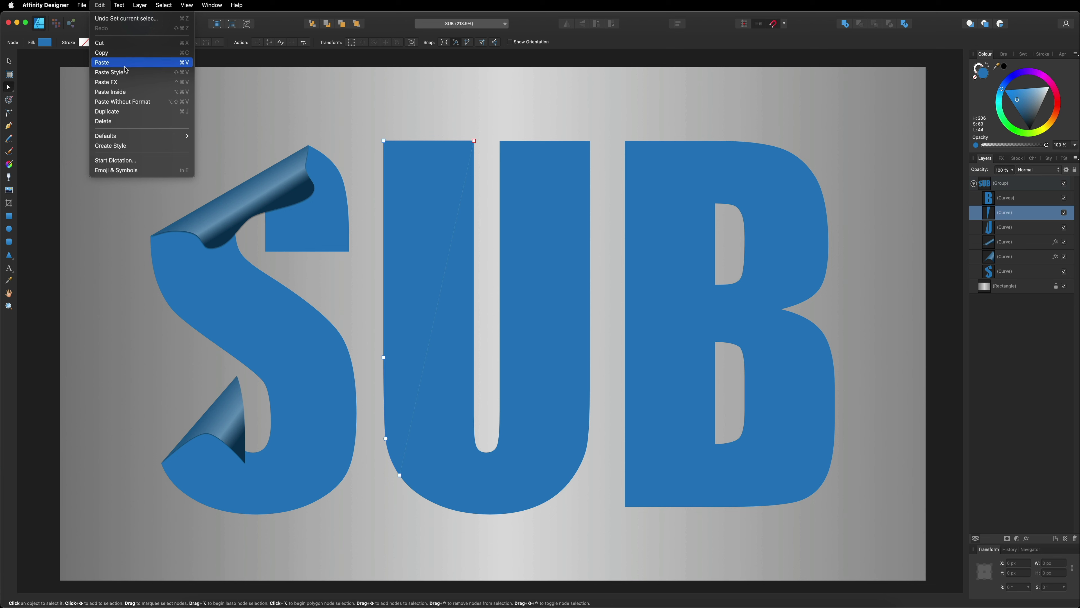
pyautogui.click(109, 72)
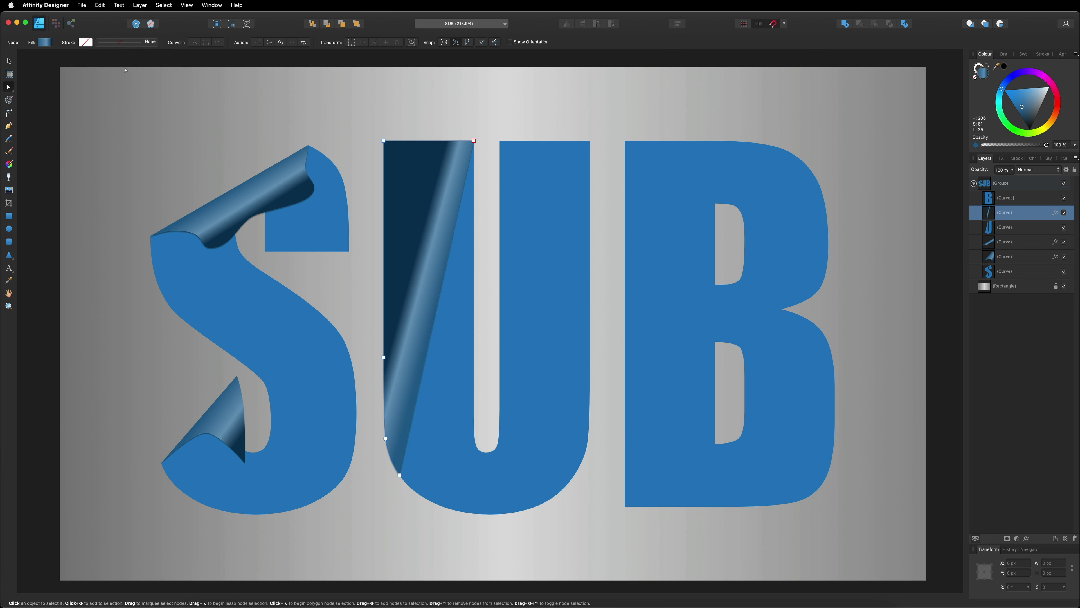
# Step: Flip the separated U piece horizontally, rotate it about 26° clockwise, and align its long edge with the diagonal cut
pyautogui.click(9, 62)
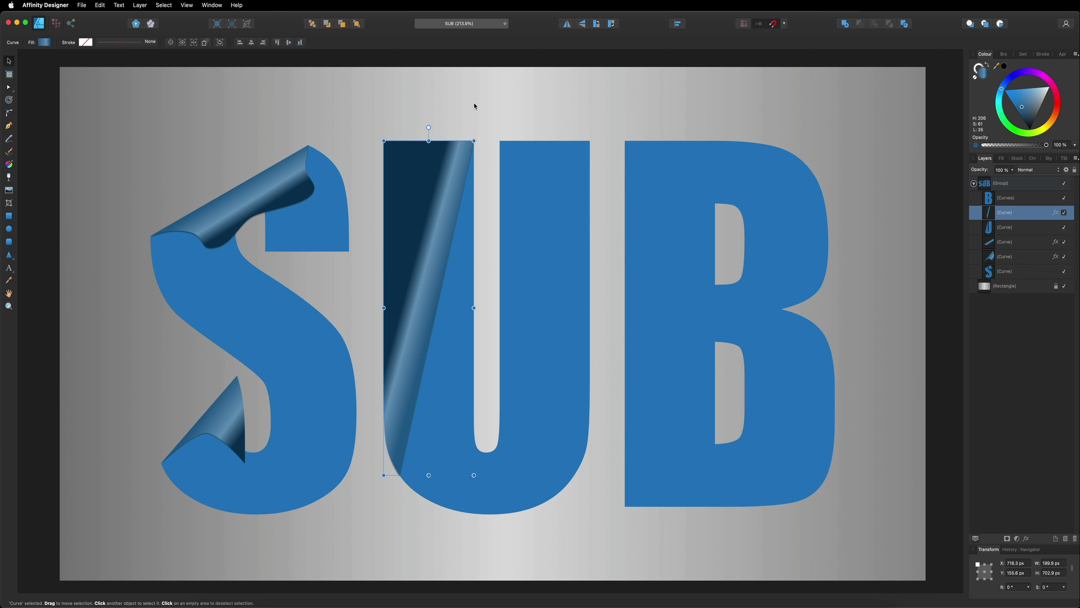
pyautogui.click(566, 24)
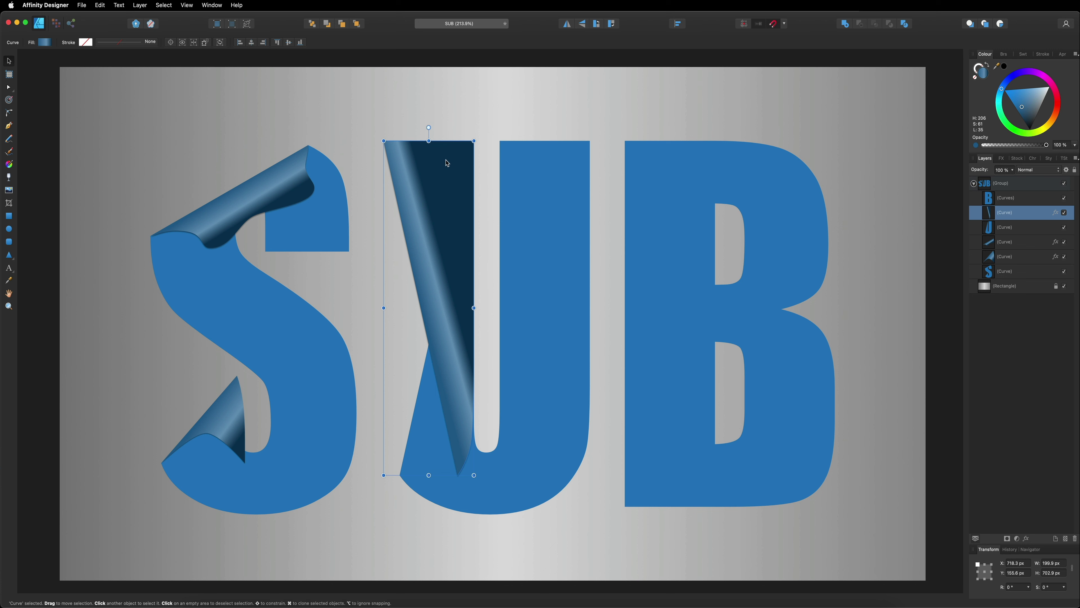
pyautogui.moveTo(412, 159); pyautogui.dragTo(500, 195)
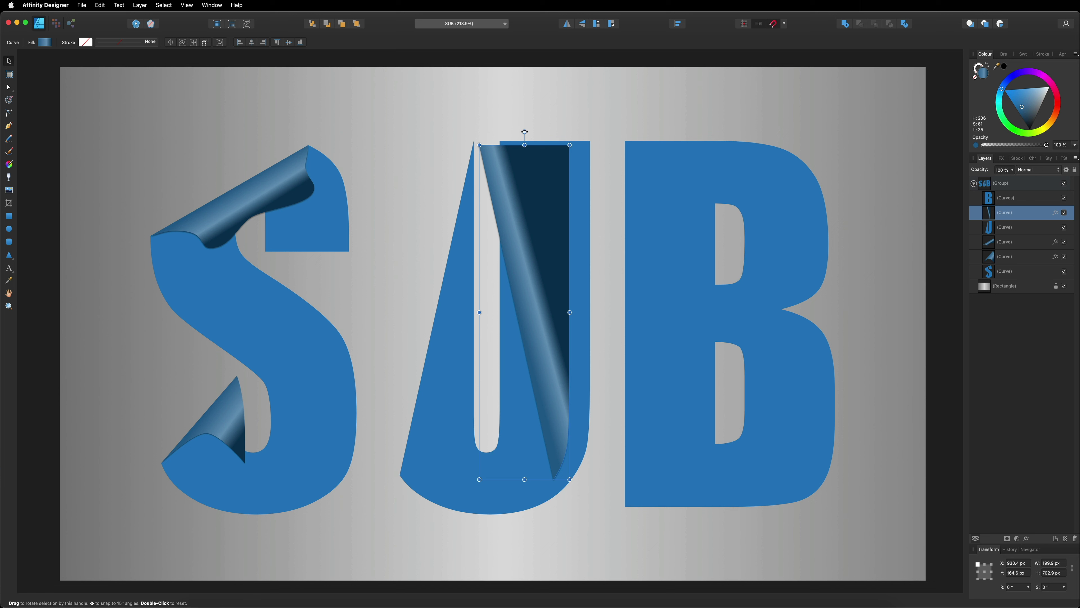
pyautogui.moveTo(524, 132); pyautogui.dragTo(579, 149)
pyautogui.moveTo(556, 194); pyautogui.dragTo(500, 196)
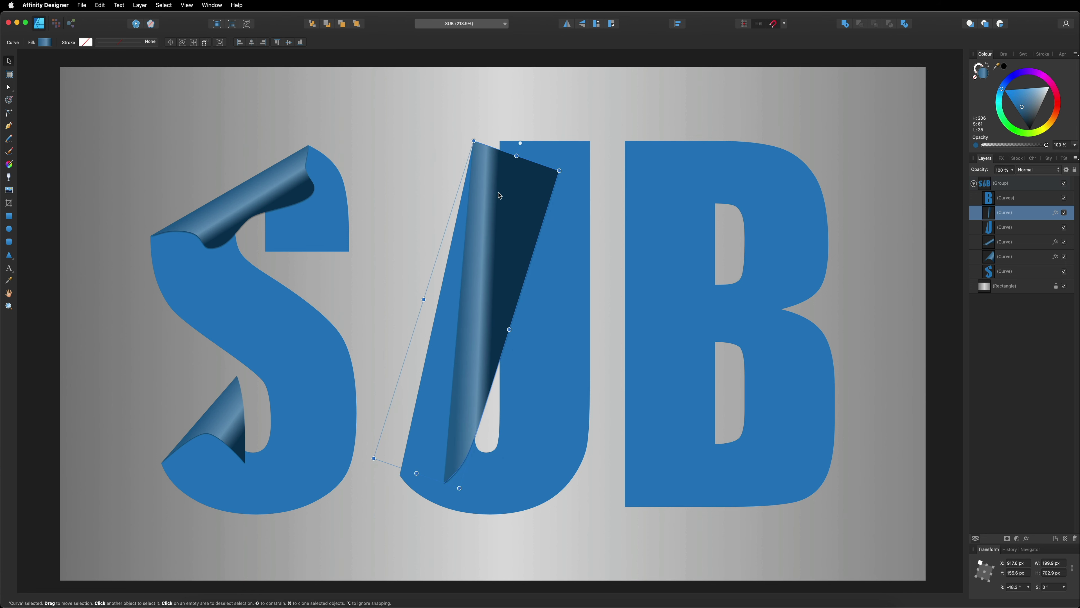
pyautogui.moveTo(521, 143); pyautogui.dragTo(525, 147)
pyautogui.moveTo(506, 188); pyautogui.dragTo(517, 179)
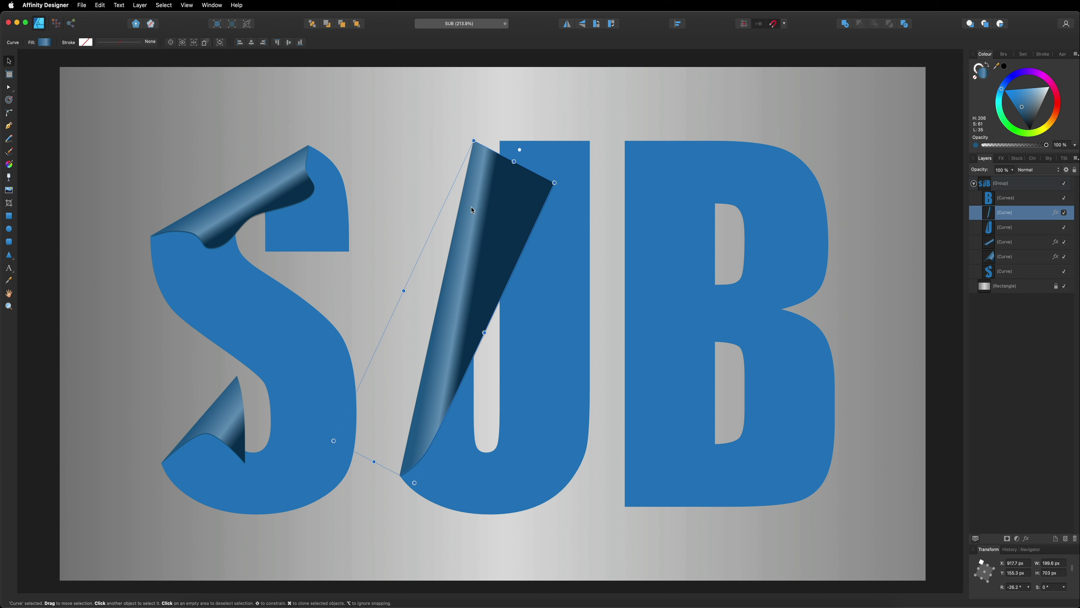
# Step: Extend the U fold's gradient towards its free edge, and curve the fold's top edge inward using an added smooth node
pyautogui.click(9, 165)
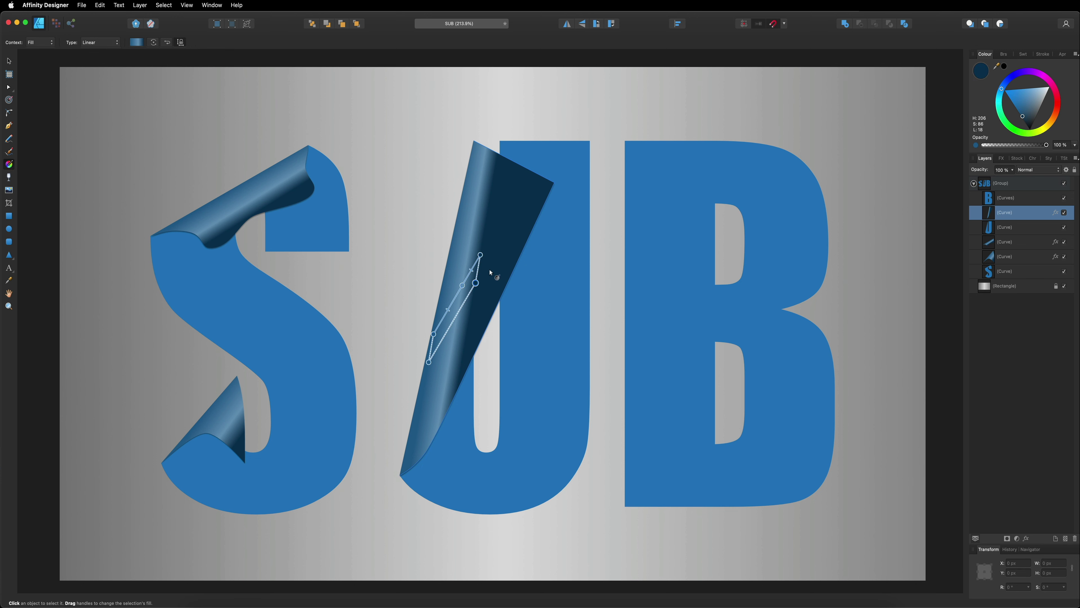
pyautogui.moveTo(481, 255); pyautogui.dragTo(511, 257)
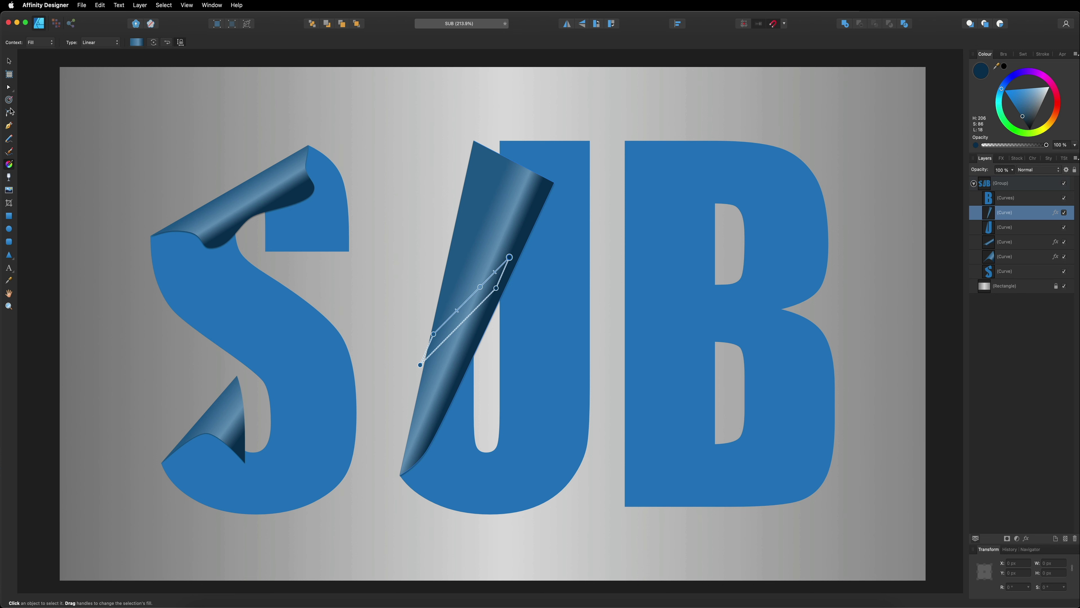
pyautogui.click(8, 89)
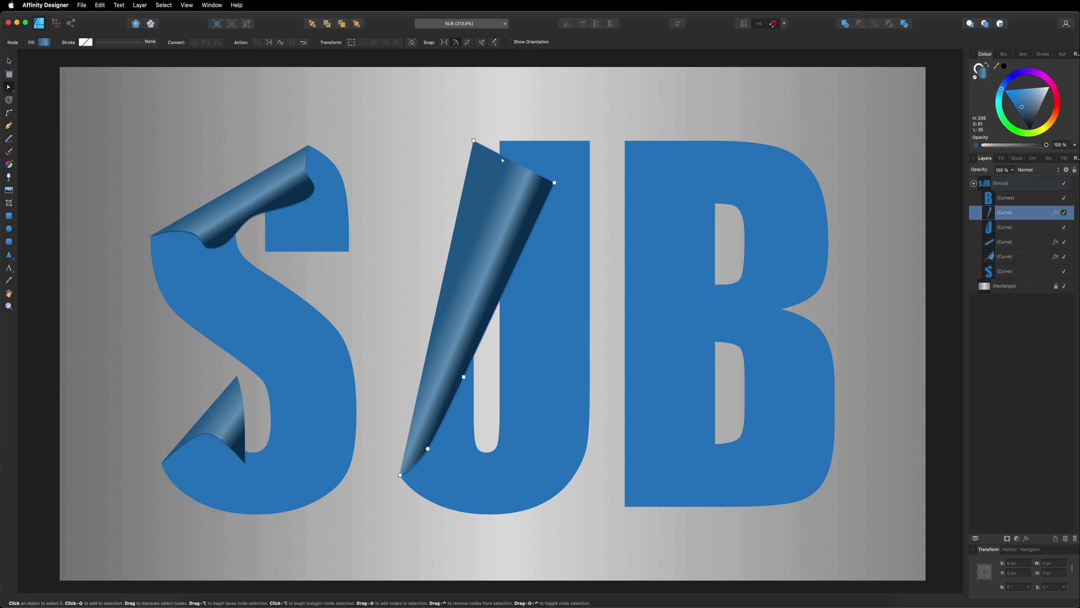
pyautogui.click(513, 163)
pyautogui.moveTo(512, 164); pyautogui.dragTo(487, 182)
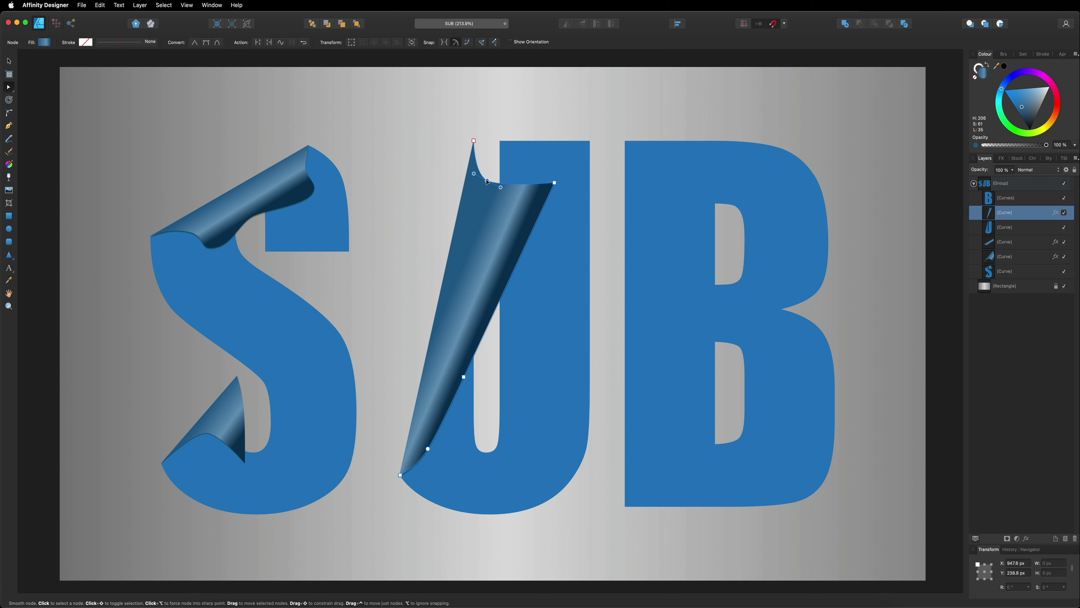
pyautogui.moveTo(502, 190); pyautogui.dragTo(508, 193)
pyautogui.press('v')
pyautogui.click(121, 97)
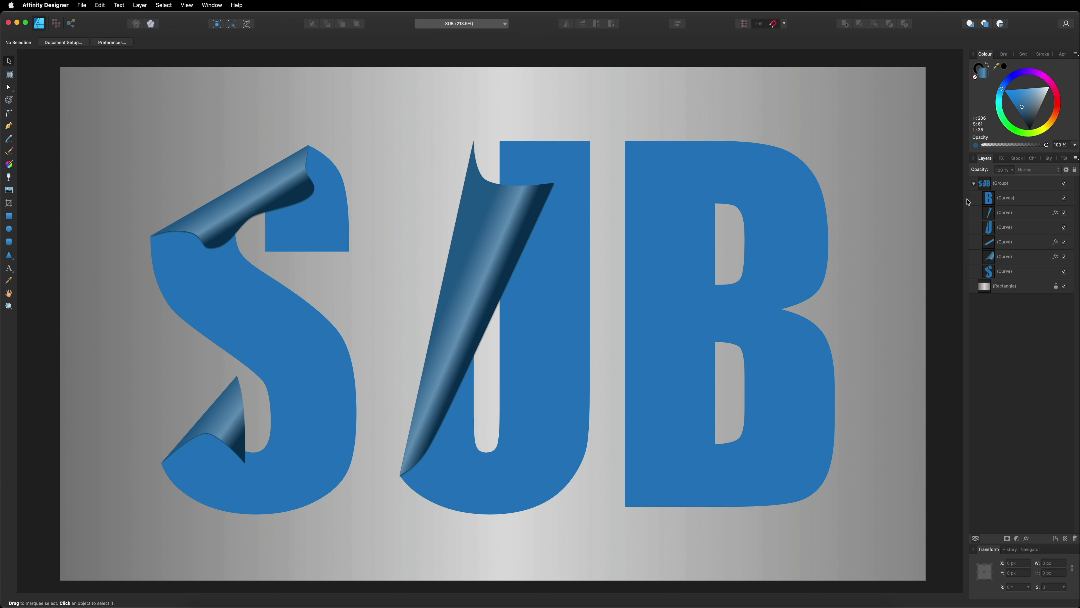
# Step: Try to break the B at its top-left corner and right waist nodes, and undo the break
pyautogui.click(1000, 201)
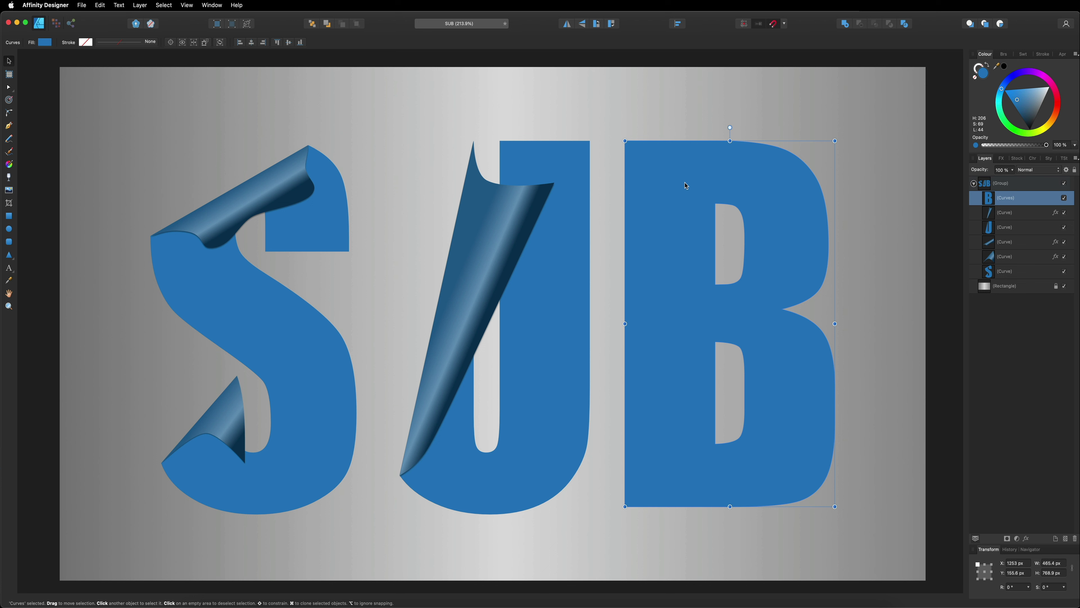
pyautogui.click(8, 87)
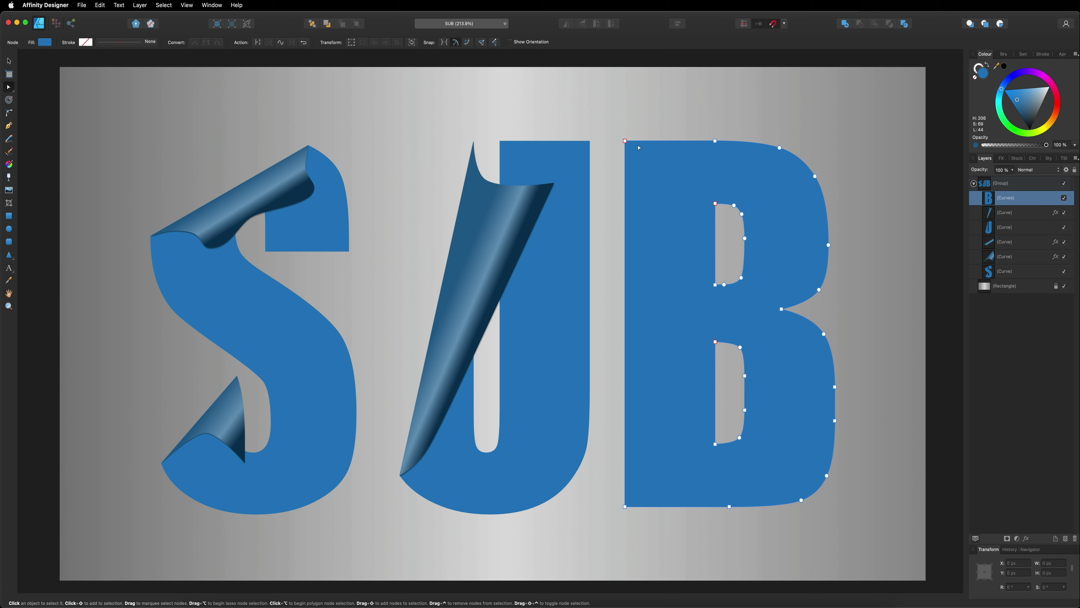
pyautogui.click(781, 310)
pyautogui.keyDown('shift'); pyautogui.click(626, 141); pyautogui.keyUp('shift')
pyautogui.click(258, 43)
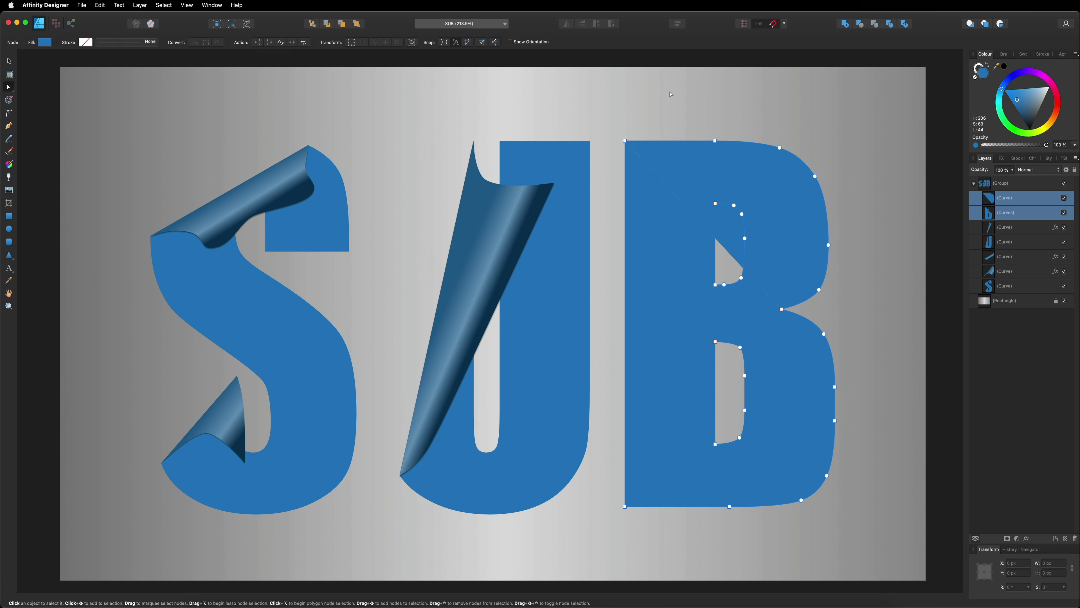
pyautogui.press('super+k')
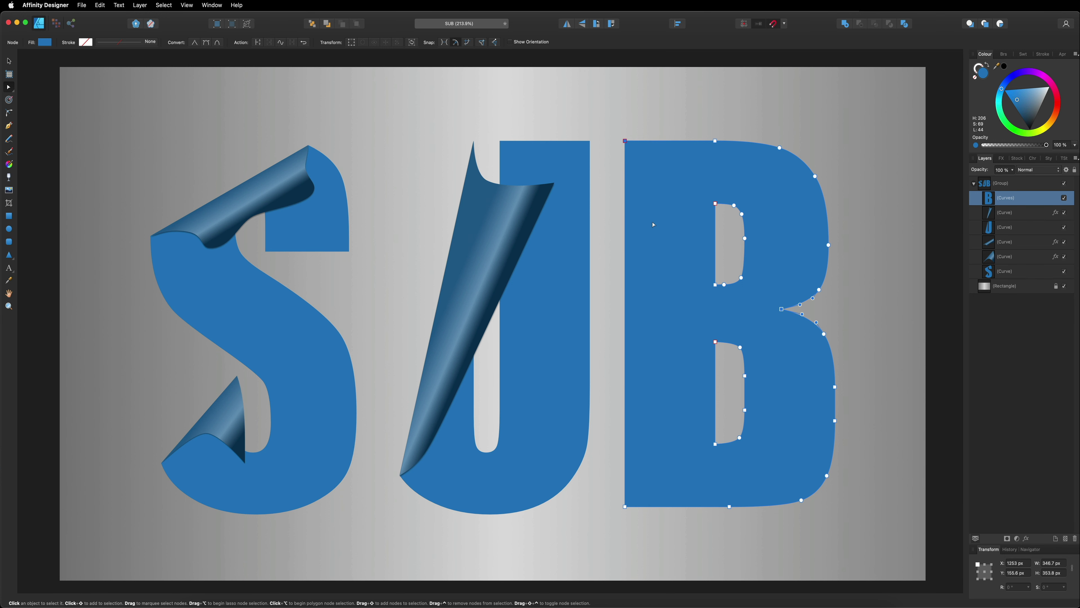
# Step: Try to break the B between a new node on its left edge and its upper-right curve node, and undo the break
pyautogui.click(625, 238)
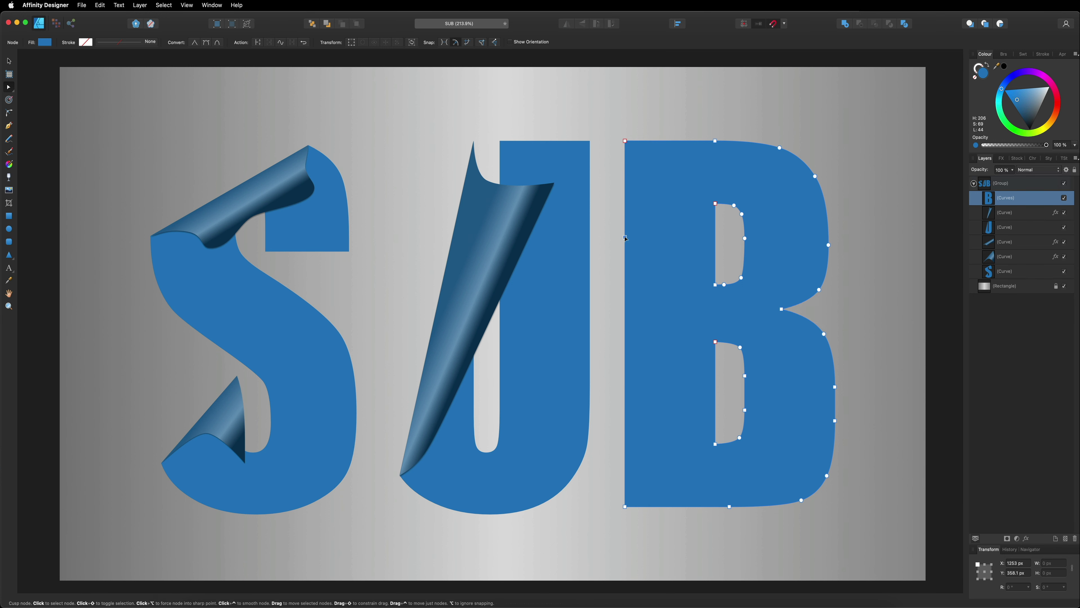
pyautogui.click(780, 149)
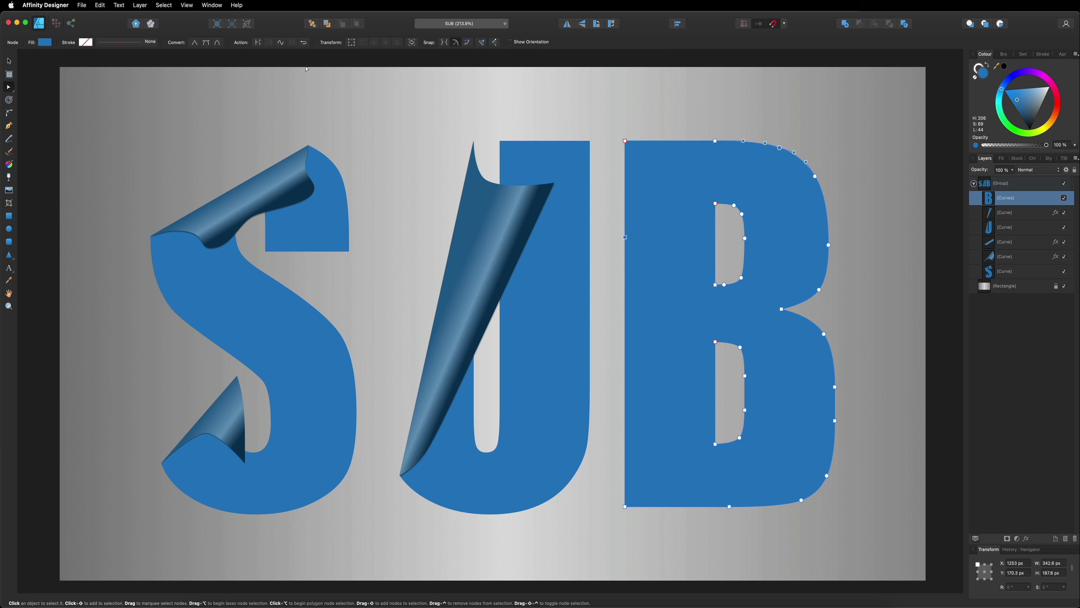
pyautogui.click(258, 43)
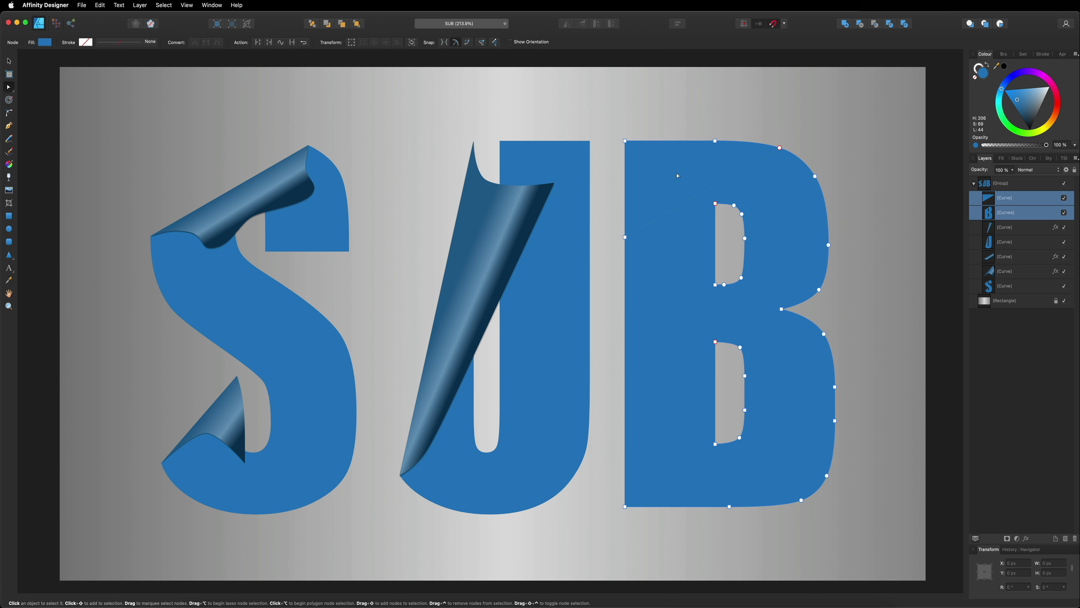
pyautogui.press('Delete')
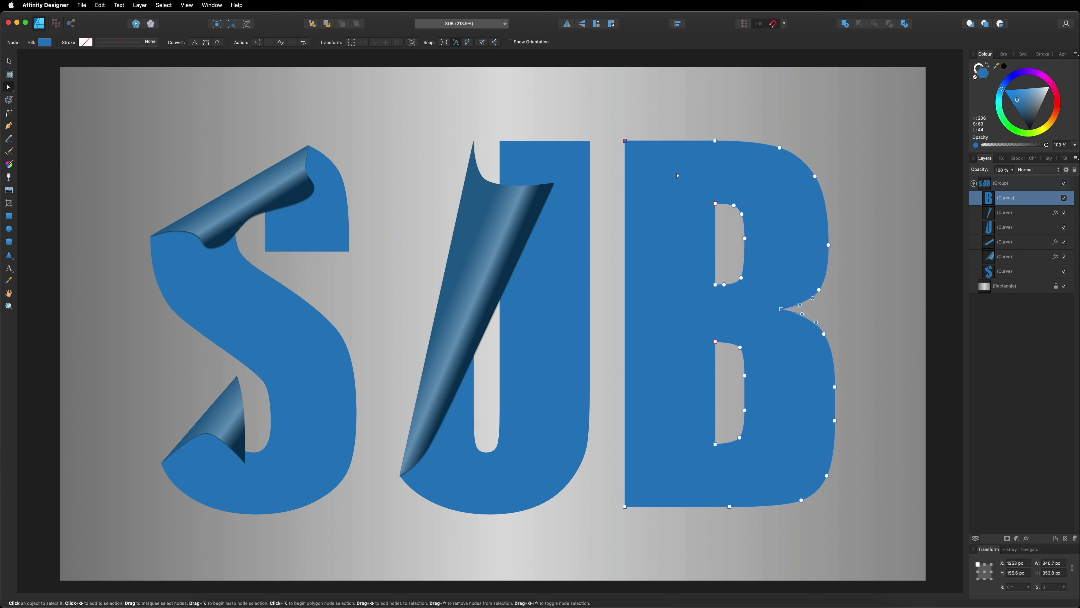
# Step: Try to break the B at its top-edge node and bottom-left corner, and undo the break
pyautogui.click(715, 141)
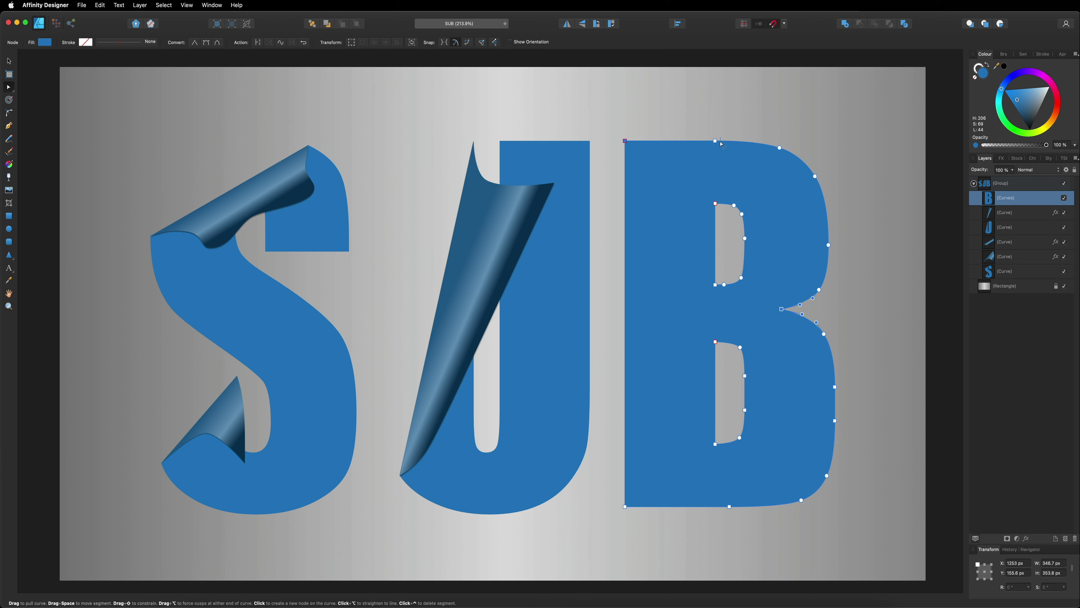
pyautogui.keyDown('shift'); pyautogui.click(625, 507); pyautogui.keyUp('shift')
pyautogui.click(258, 43)
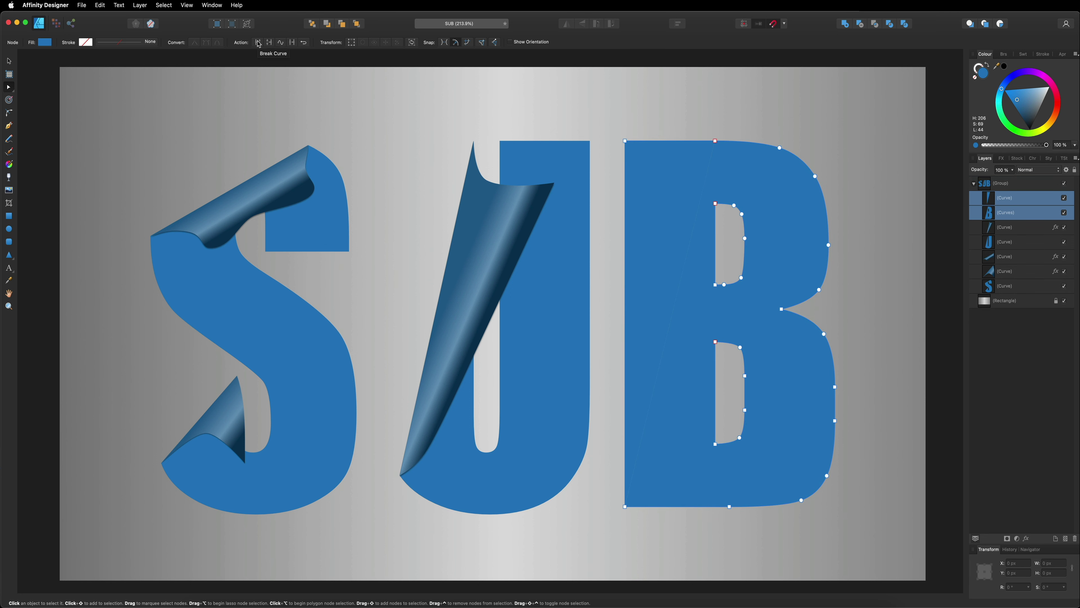
pyautogui.press('super+z')
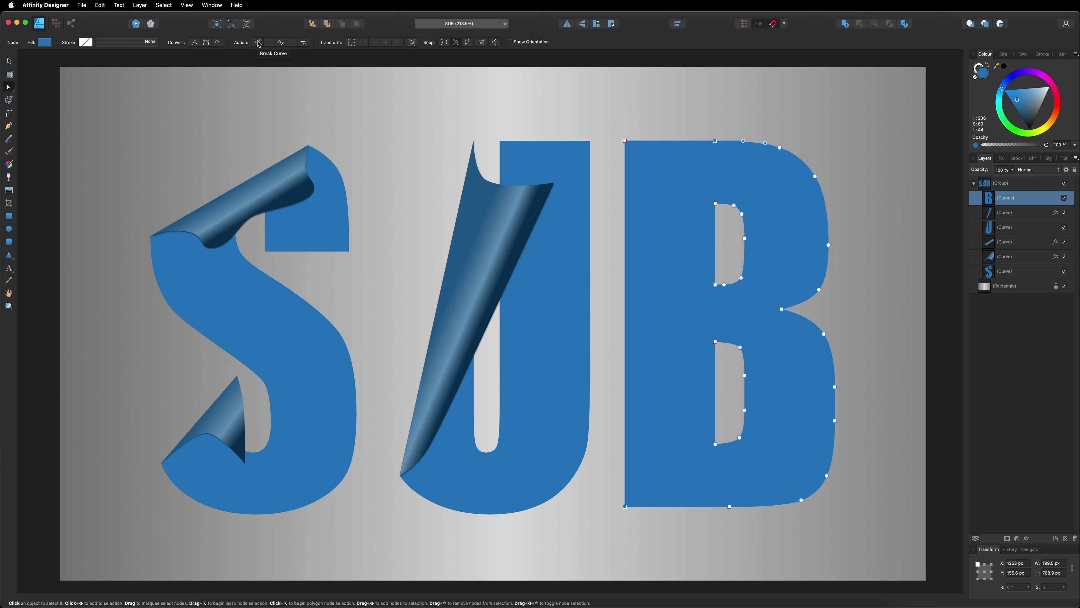
pyautogui.press('super+z')
# Step: Draw a rectangle about 817 px wide over the top of the B and rotate it about 34° clockwise across the upper bowl
pyautogui.click(9, 216)
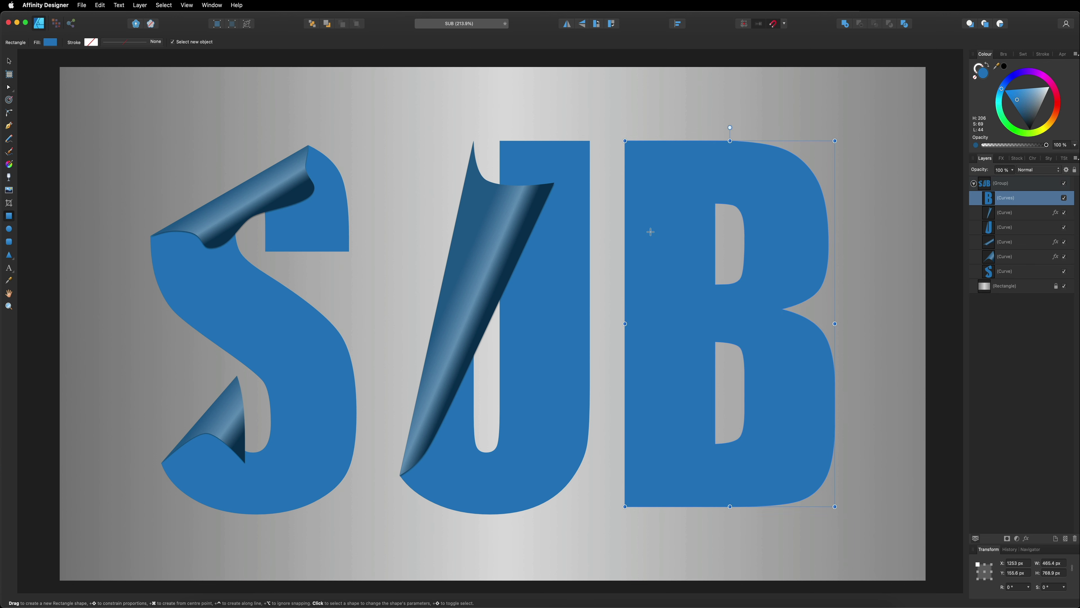
pyautogui.moveTo(599, 83); pyautogui.dragTo(877, 208)
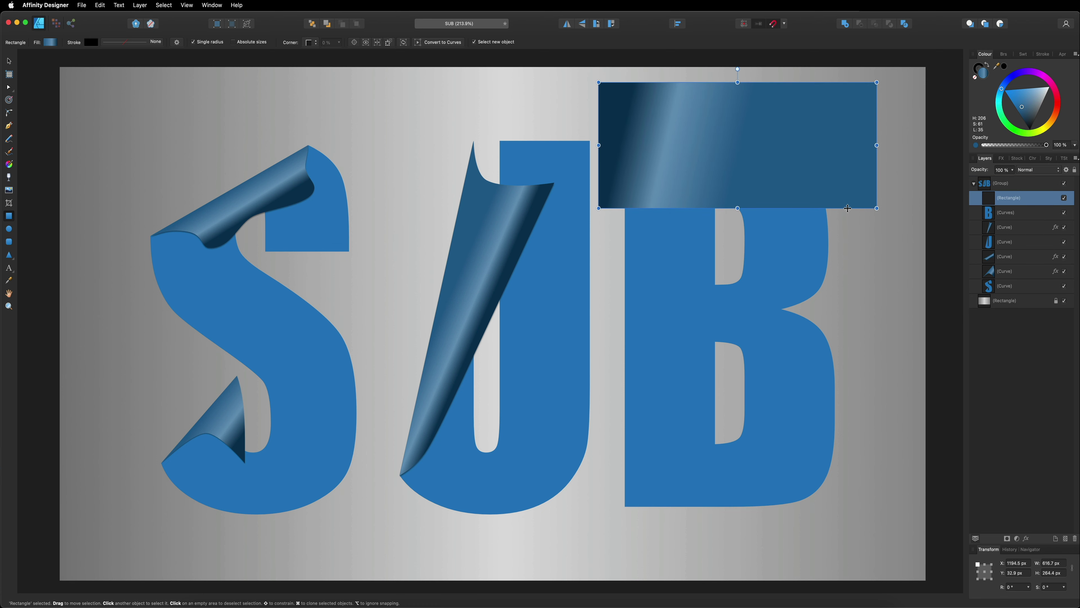
pyautogui.moveTo(735, 68); pyautogui.dragTo(731, 158)
# Step: Divide the B with the rotated rectangle into separate pieces
pyautogui.click(9, 61)
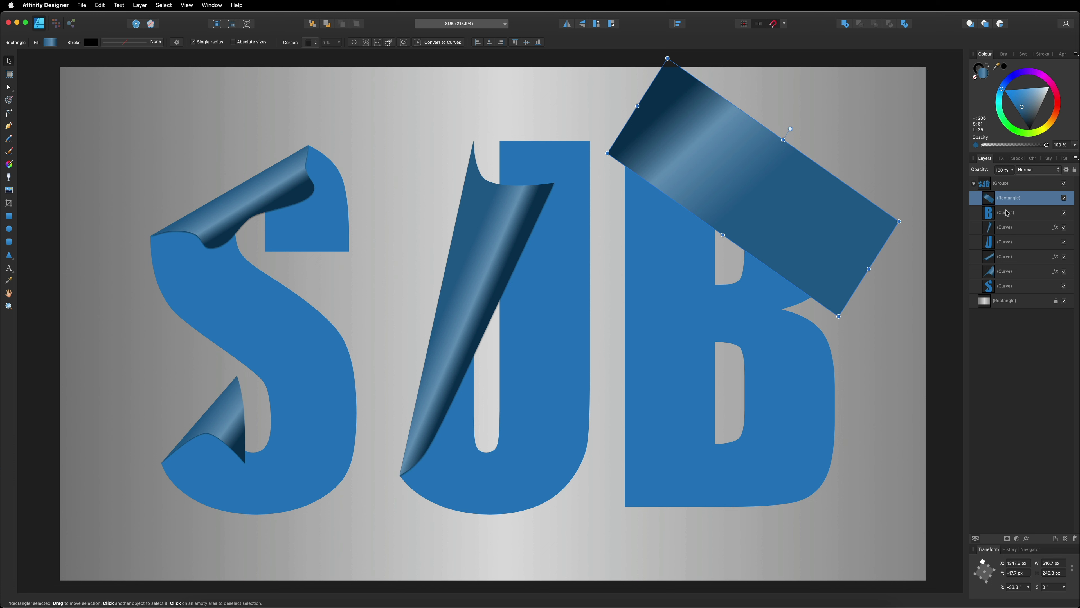
pyautogui.keyDown('shift'); pyautogui.click(1016, 213); pyautogui.keyUp('shift')
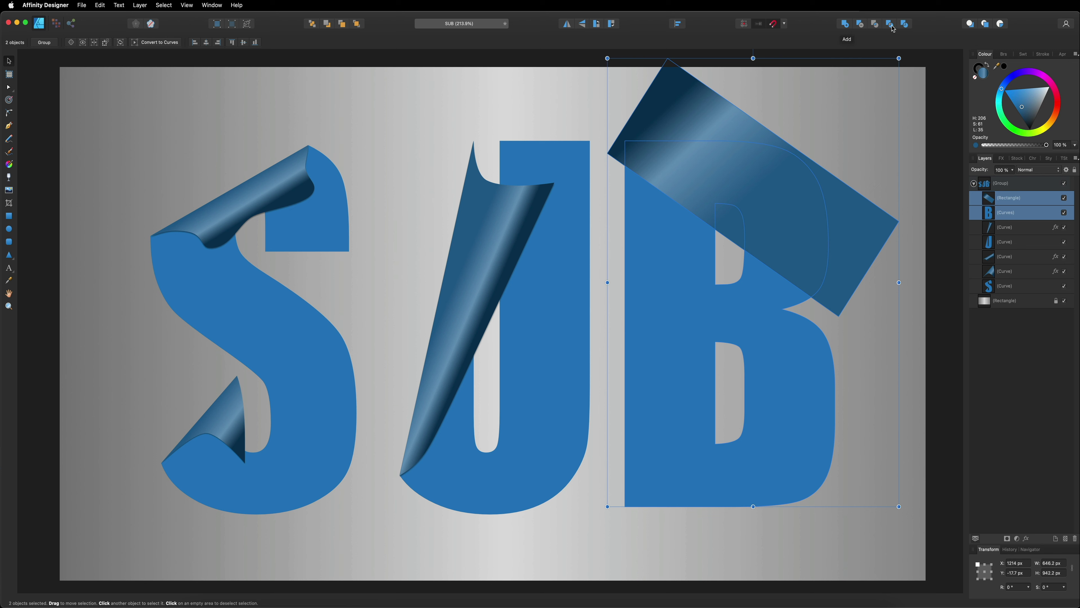
pyautogui.click(905, 25)
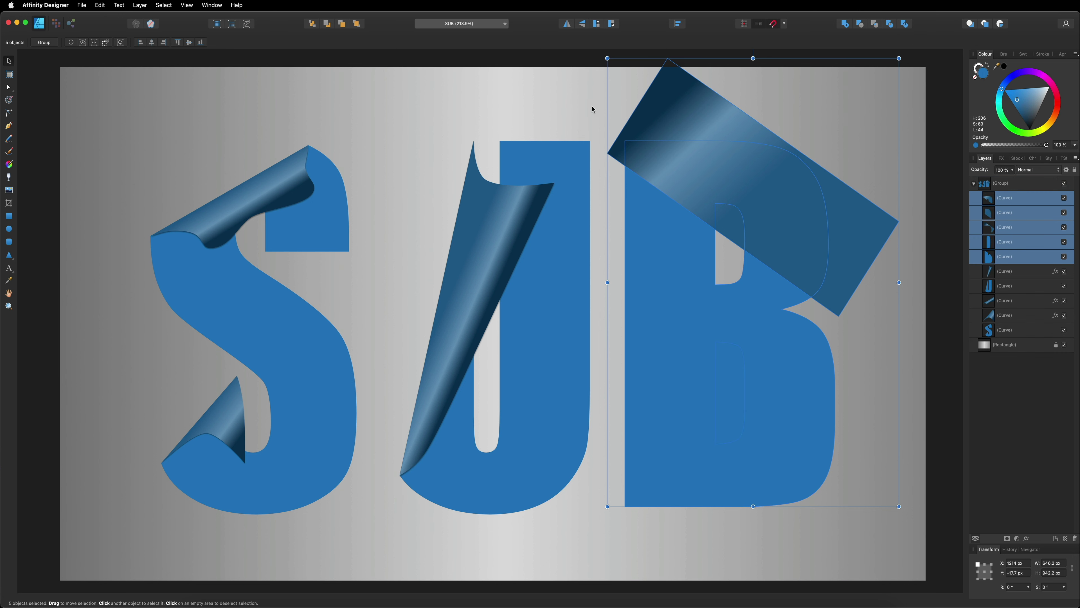
# Step: Delete the leftover rectangle piece outside the B and the piece filling the upper counter
pyautogui.click(786, 97)
pyautogui.press('Delete')
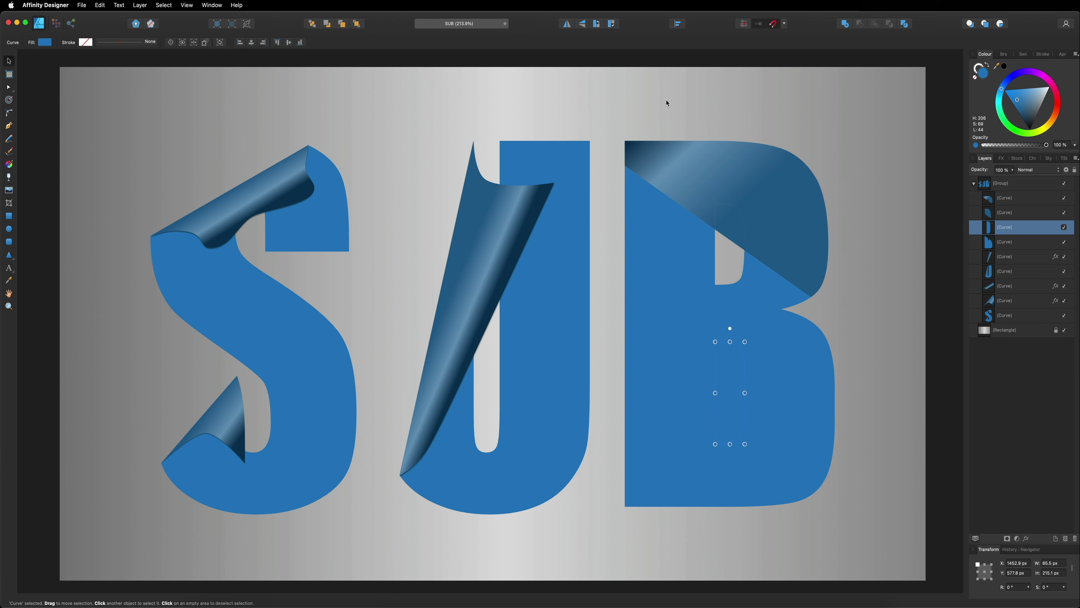
pyautogui.doubleClick(726, 224)
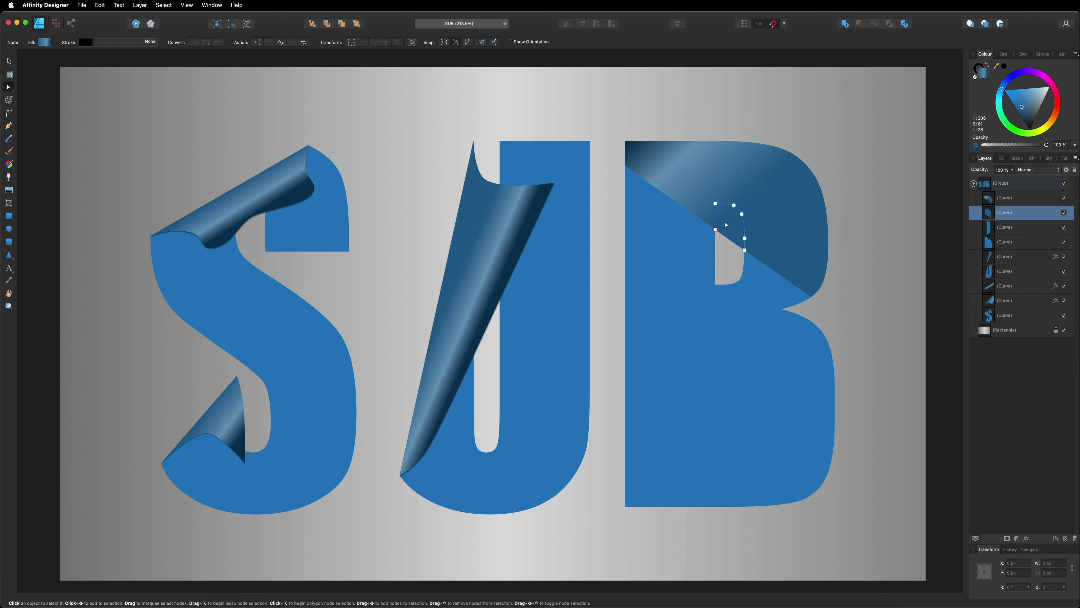
pyautogui.press('Delete')
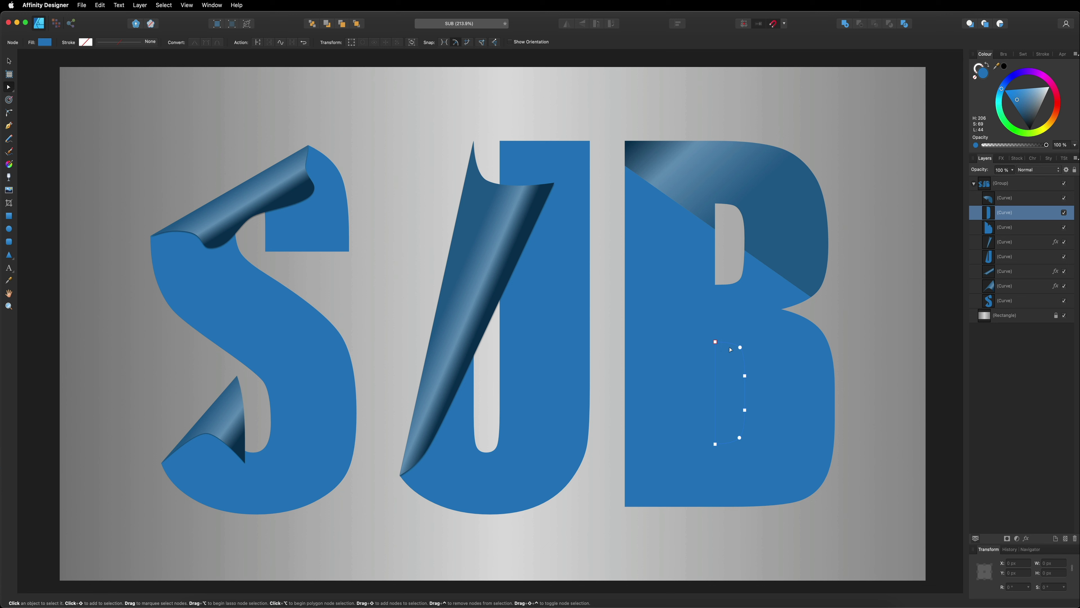
# Step: Subtract the lower counter shape from the B's lower piece to reopen the hole, and clear the selection
pyautogui.doubleClick(1001, 213)
pyautogui.keyDown('shift'); pyautogui.click(1014, 228); pyautogui.keyUp('shift')
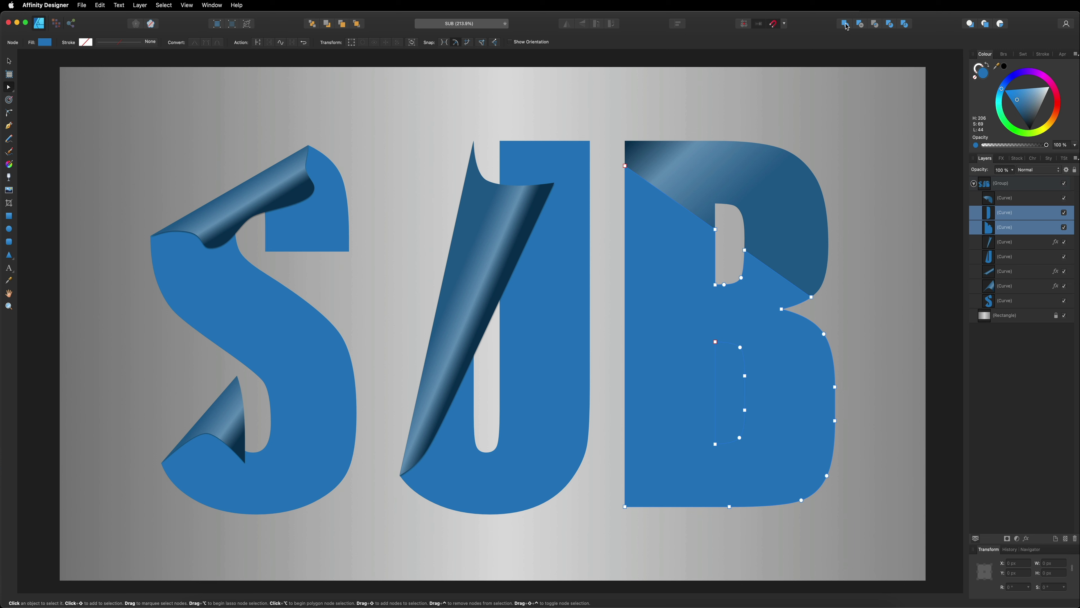
pyautogui.click(861, 24)
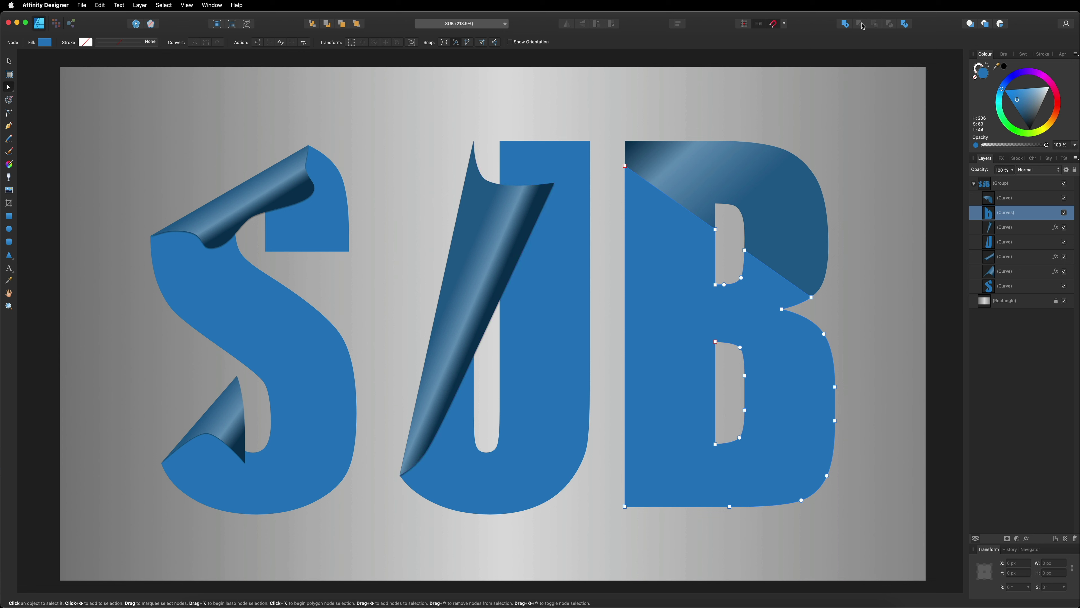
pyautogui.press('Escape')
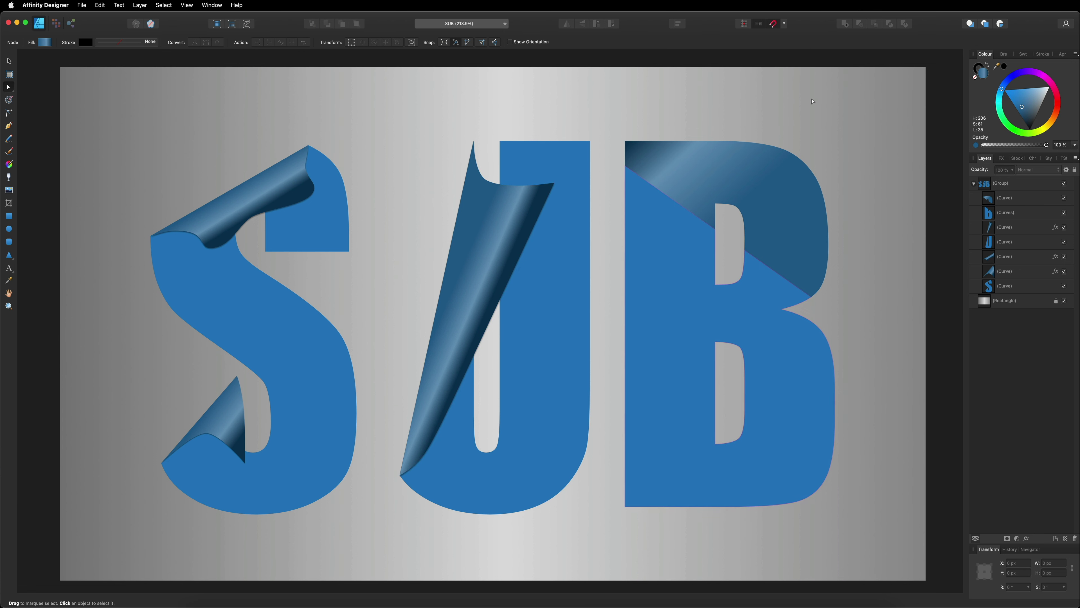
# Step: Flip the B's cut top piece both horizontally and vertically, and move it down and to the left over the letter
pyautogui.click(1007, 198)
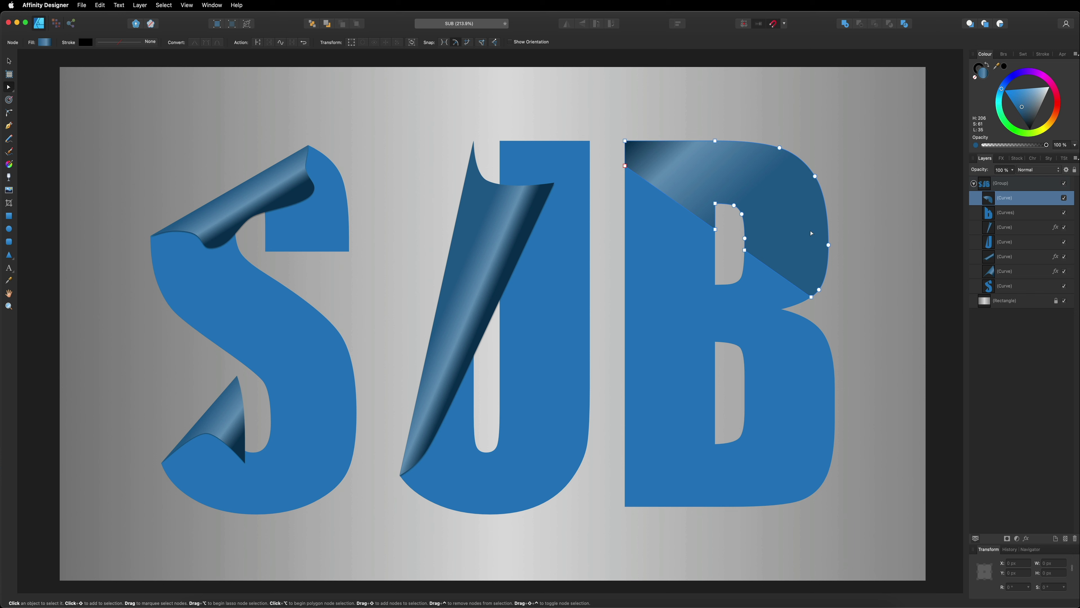
pyautogui.click(8, 61)
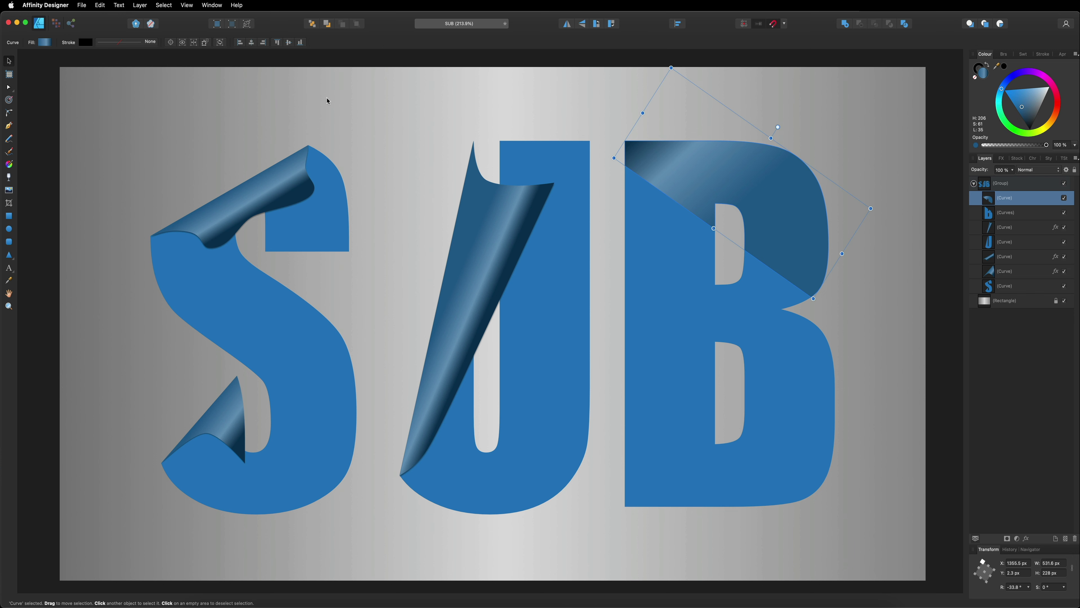
pyautogui.click(568, 25)
pyautogui.click(582, 25)
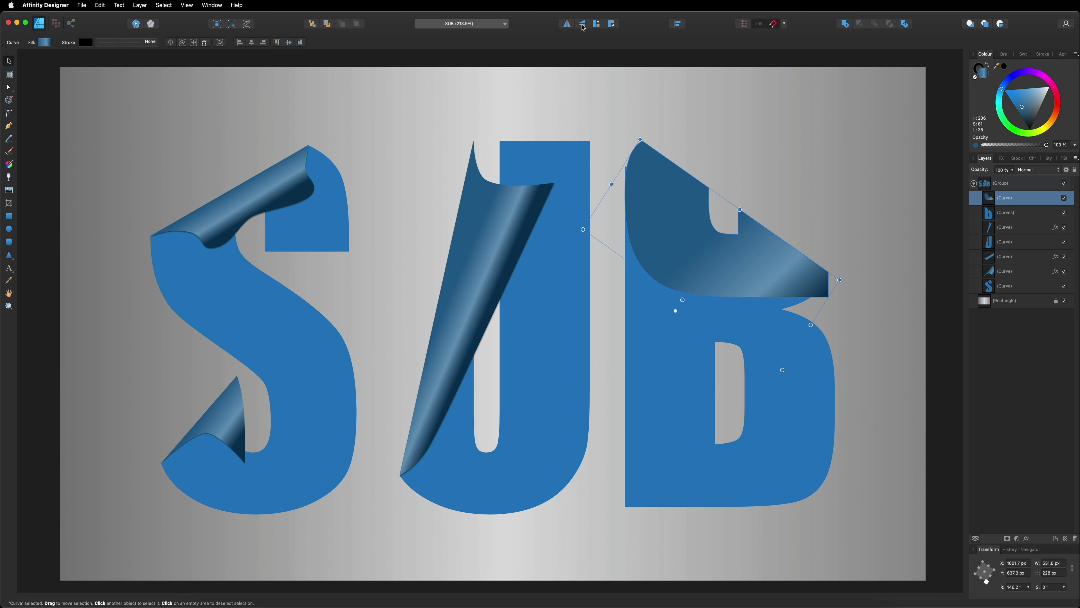
pyautogui.moveTo(676, 190); pyautogui.dragTo(660, 212)
pyautogui.scroll(-1, 660, 212)
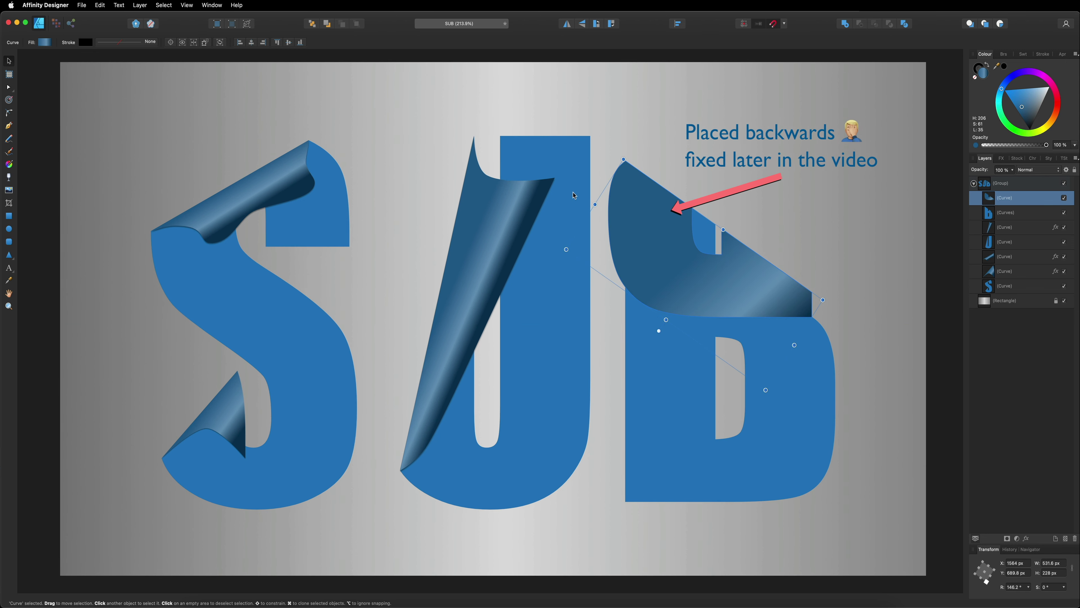
# Step: Reshape the B fold's lower edge into a wave by moving its nodes and adding a smooth node near the right end
pyautogui.click(9, 88)
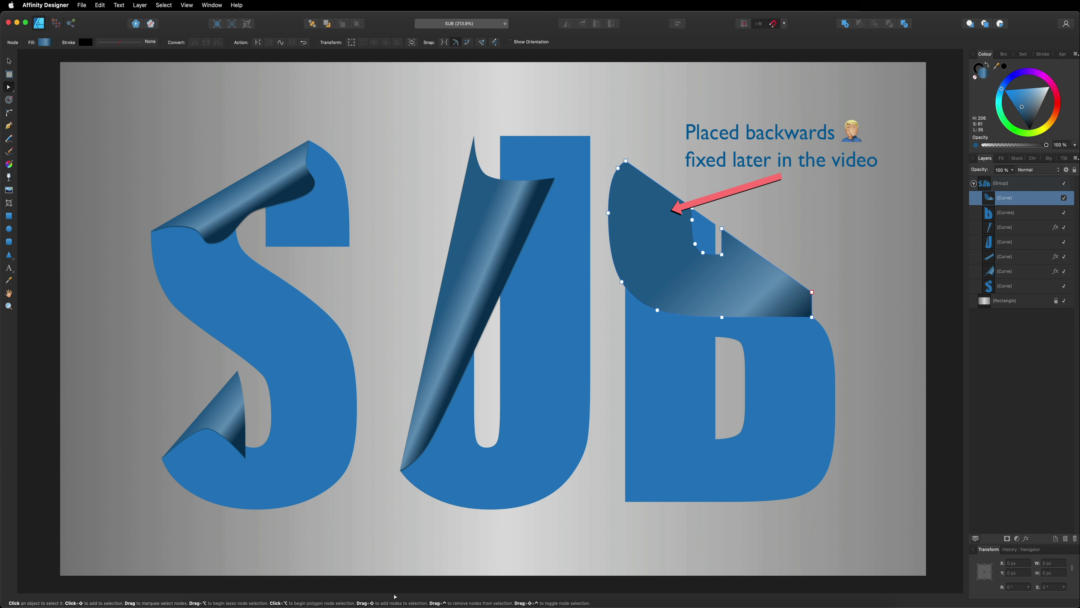
pyautogui.moveTo(658, 311)
pyautogui.mouseDown()
pyautogui.moveTo(613, 303)
pyautogui.moveTo(664, 293)
pyautogui.mouseUp()
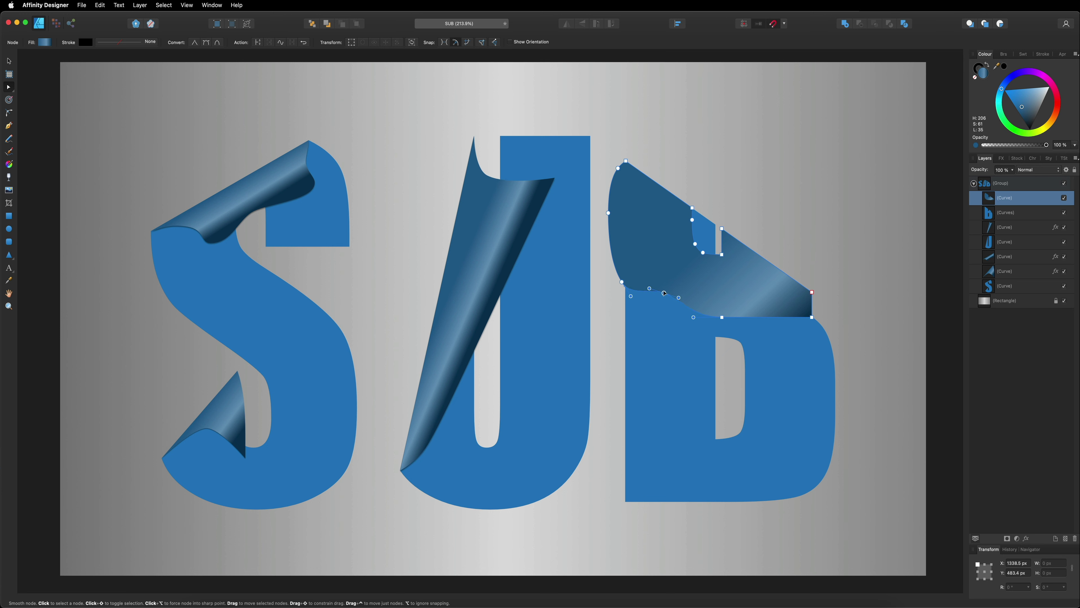
pyautogui.click(664, 293)
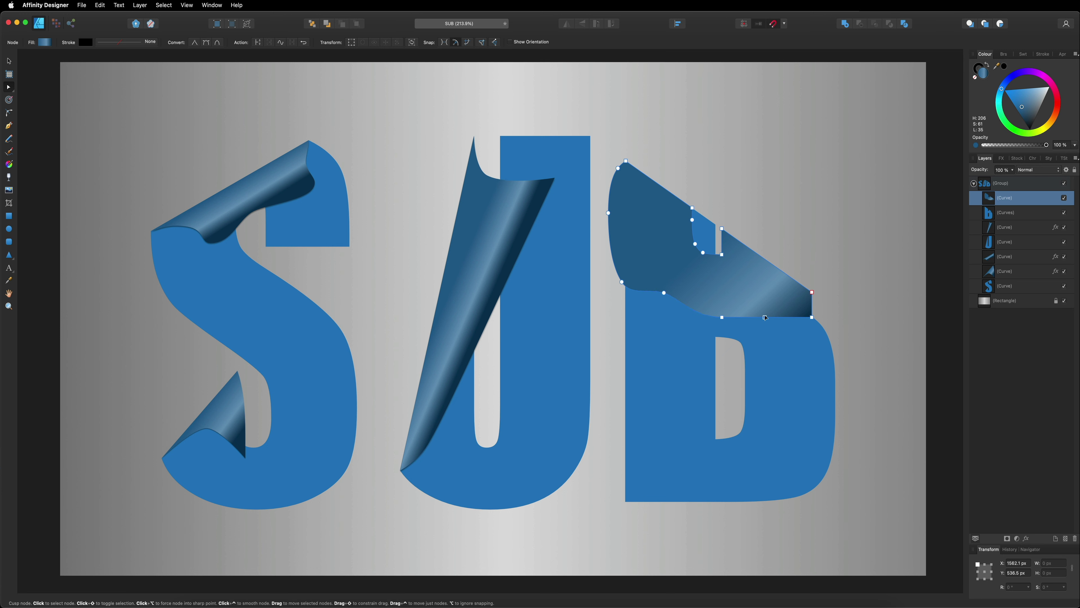
pyautogui.click(205, 44)
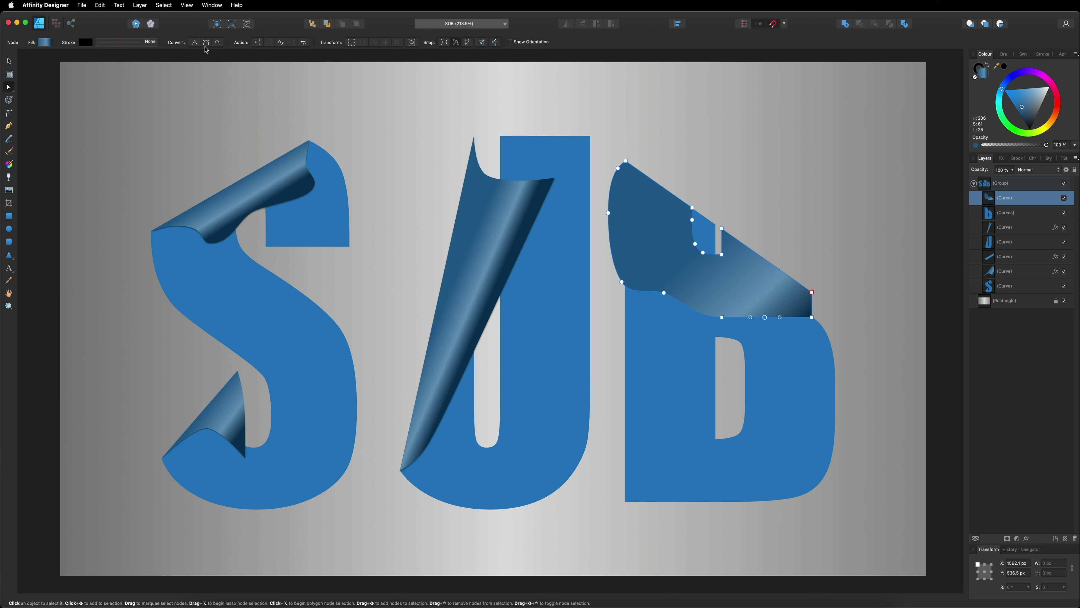
pyautogui.moveTo(765, 317); pyautogui.dragTo(717, 313)
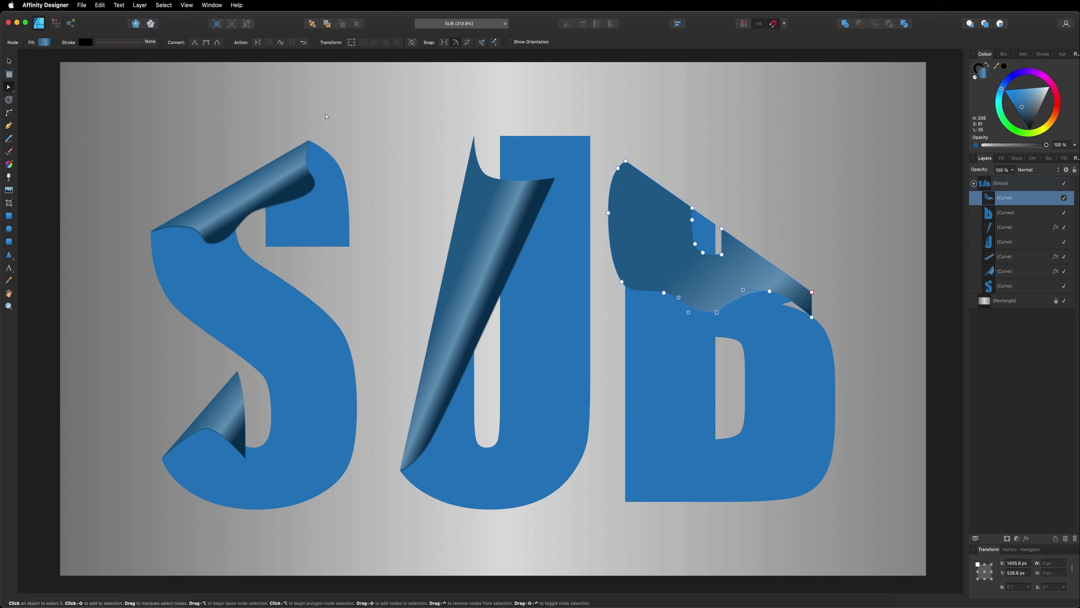
pyautogui.click(206, 41)
# Step: Delete the B fold's lower-right corner node and curve the edge segment running to its right tip
pyautogui.moveTo(812, 317); pyautogui.dragTo(793, 294)
pyautogui.press('Delete')
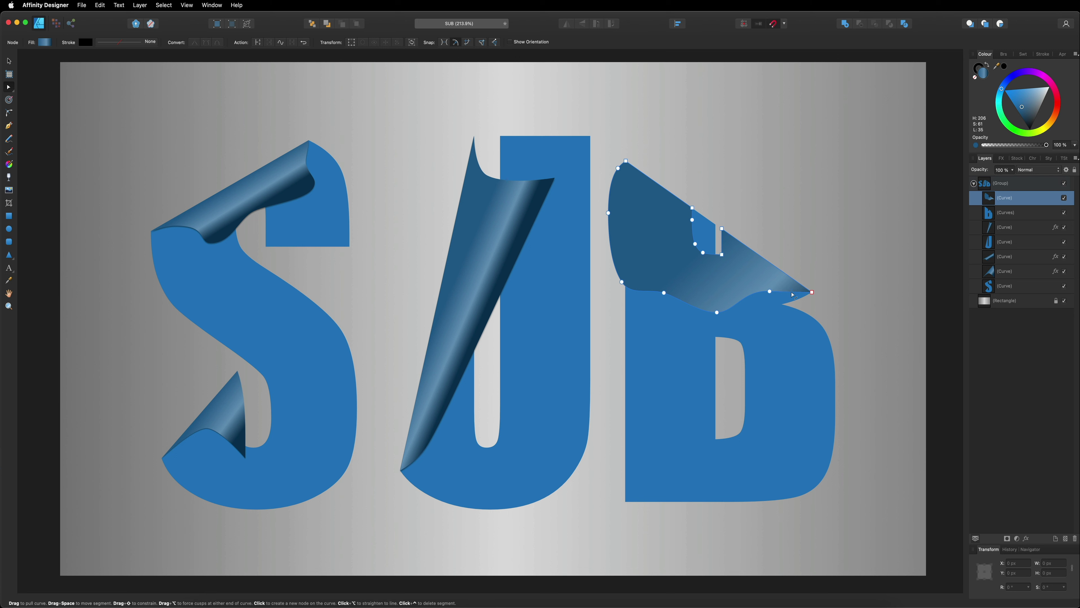
pyautogui.moveTo(789, 291); pyautogui.dragTo(787, 287)
# Step: Reposition the B fold's gradient so it spans the fold from the diagonal edge to a dark band along the lower edge
pyautogui.click(9, 164)
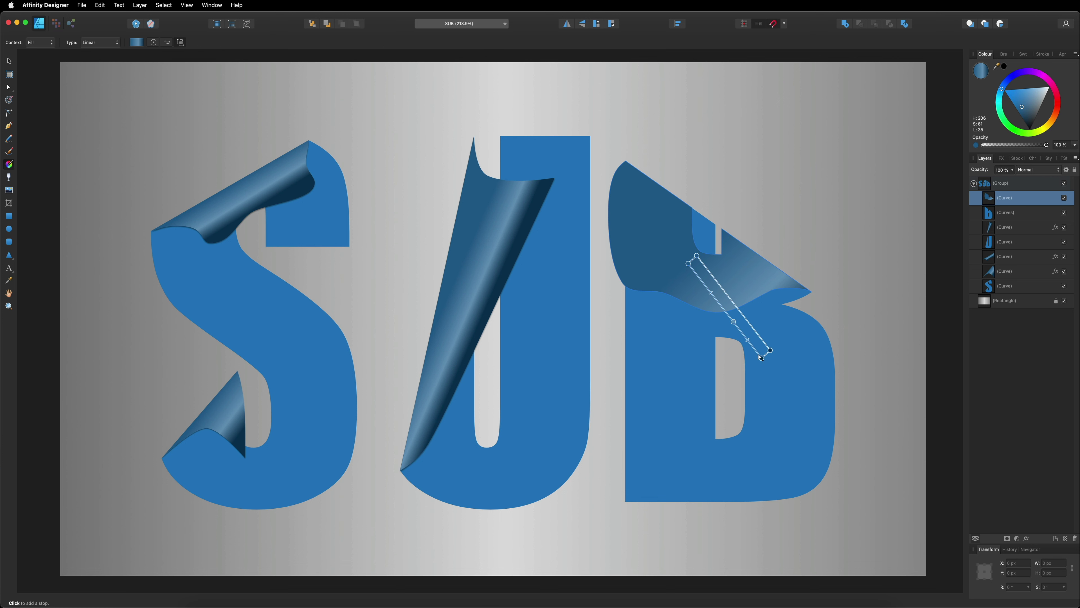
pyautogui.moveTo(770, 351)
pyautogui.mouseDown()
pyautogui.moveTo(690, 375)
pyautogui.moveTo(674, 294)
pyautogui.moveTo(679, 303)
pyautogui.moveTo(724, 230)
pyautogui.mouseUp()
pyautogui.click(9, 61)
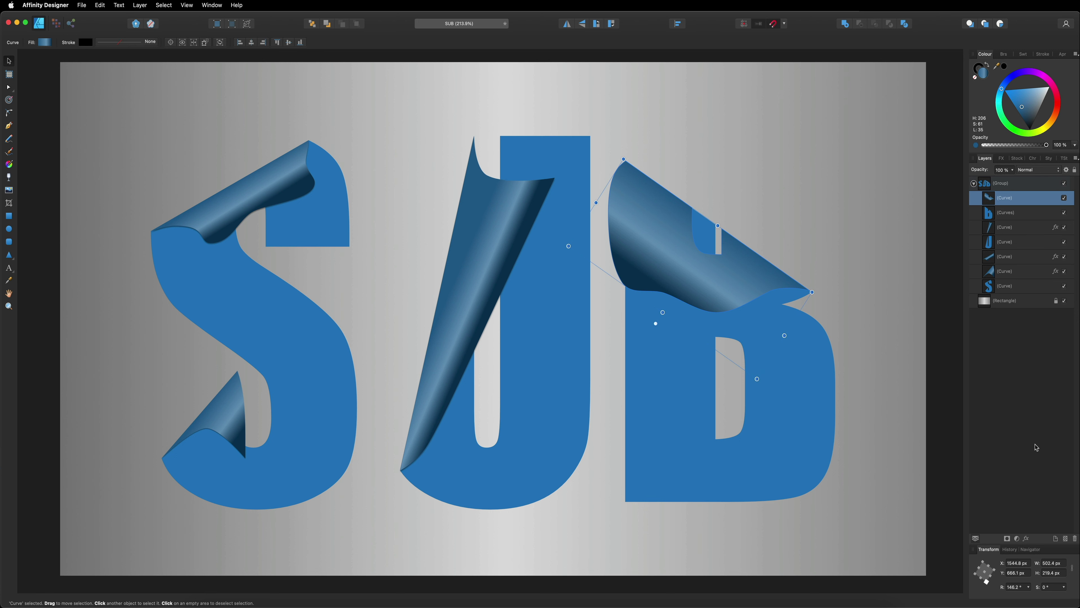
# Step: Add an outer shadow to the B fold with a 2 px radius and 2 px offset, adjusting its angle and lowering its opacity
pyautogui.click(1026, 539)
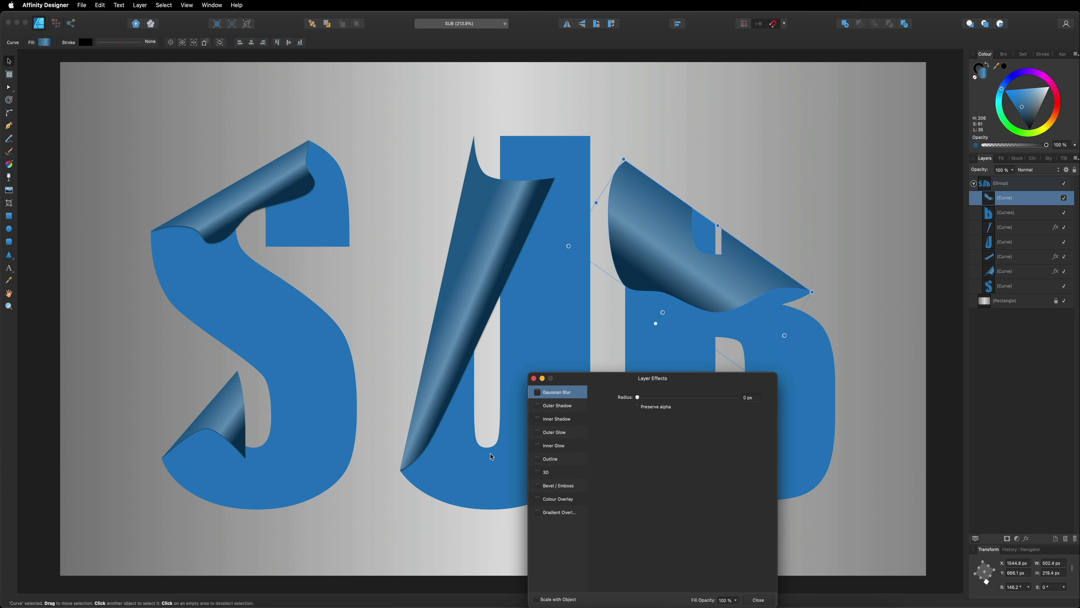
pyautogui.click(537, 406)
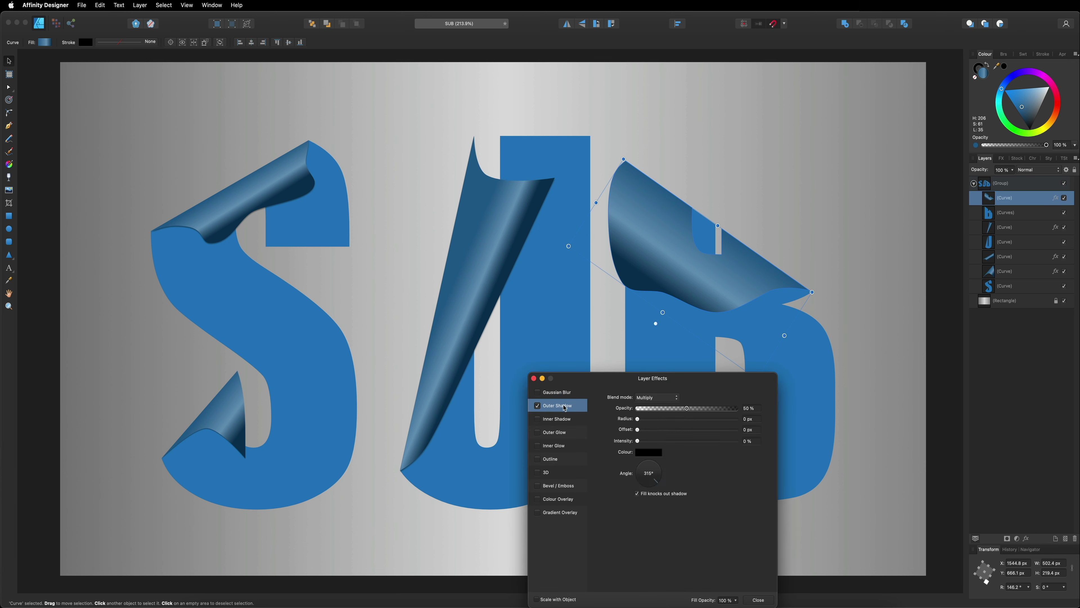
pyautogui.click(751, 419)
pyautogui.write('2')
pyautogui.press('Tab')
pyautogui.write('2')
pyautogui.moveTo(653, 483); pyautogui.dragTo(650, 492)
pyautogui.moveTo(688, 409); pyautogui.dragTo(678, 410)
pyautogui.click(758, 600)
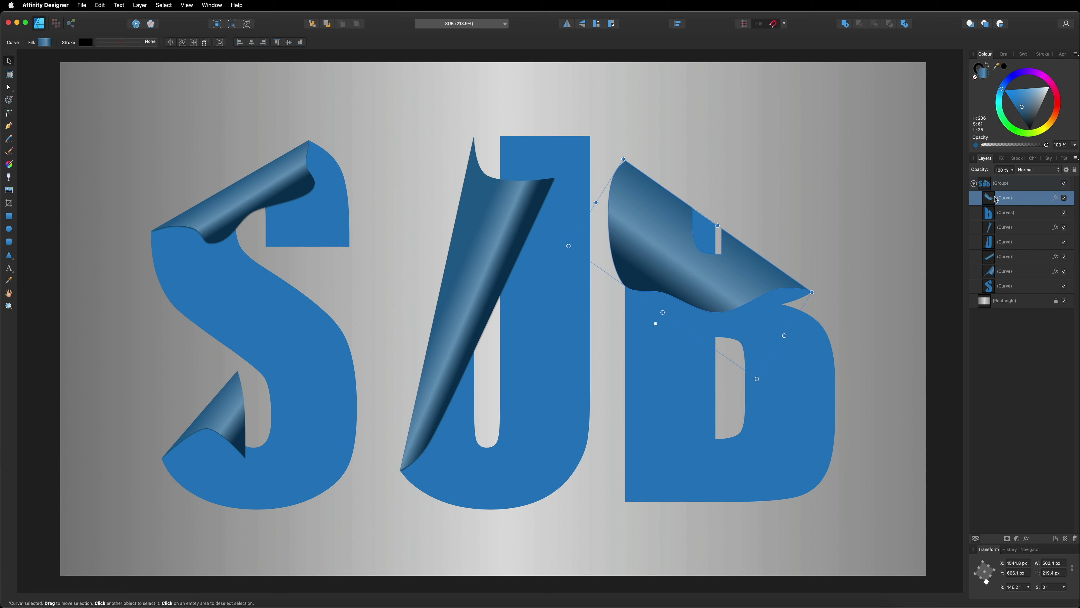
# Step: Move the U and S fold layers above the letter shapes and group all four folds together
pyautogui.moveTo(998, 227); pyautogui.dragTo(998, 207)
pyautogui.moveTo(1002, 255); pyautogui.dragTo(1001, 227)
pyautogui.moveTo(1004, 271); pyautogui.dragTo(1002, 241)
pyautogui.keyDown('shift'); pyautogui.click(1011, 242); pyautogui.keyUp('shift')
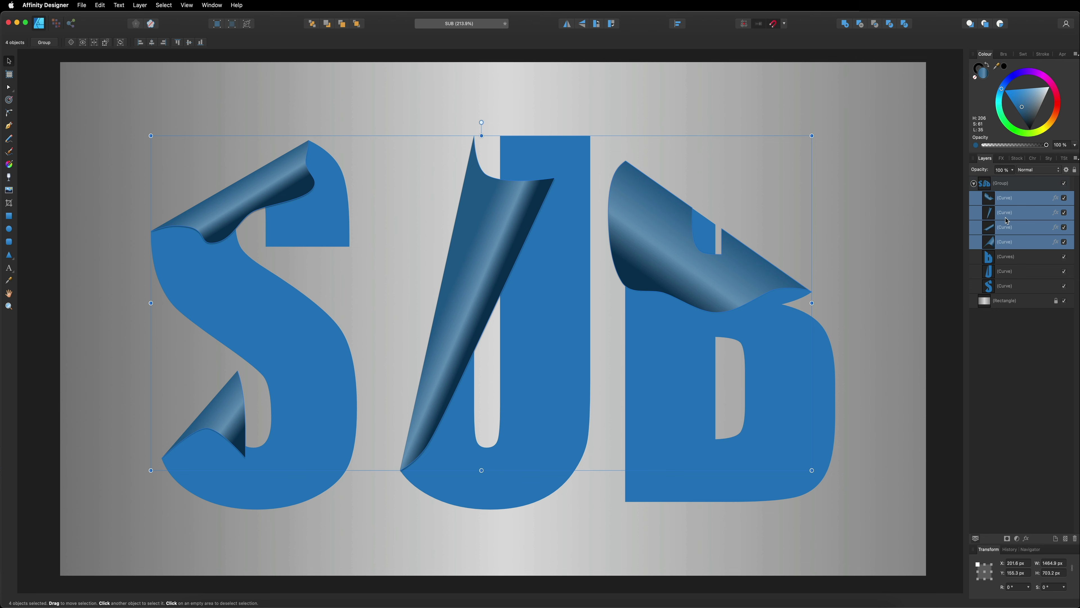
pyautogui.press('super+g')
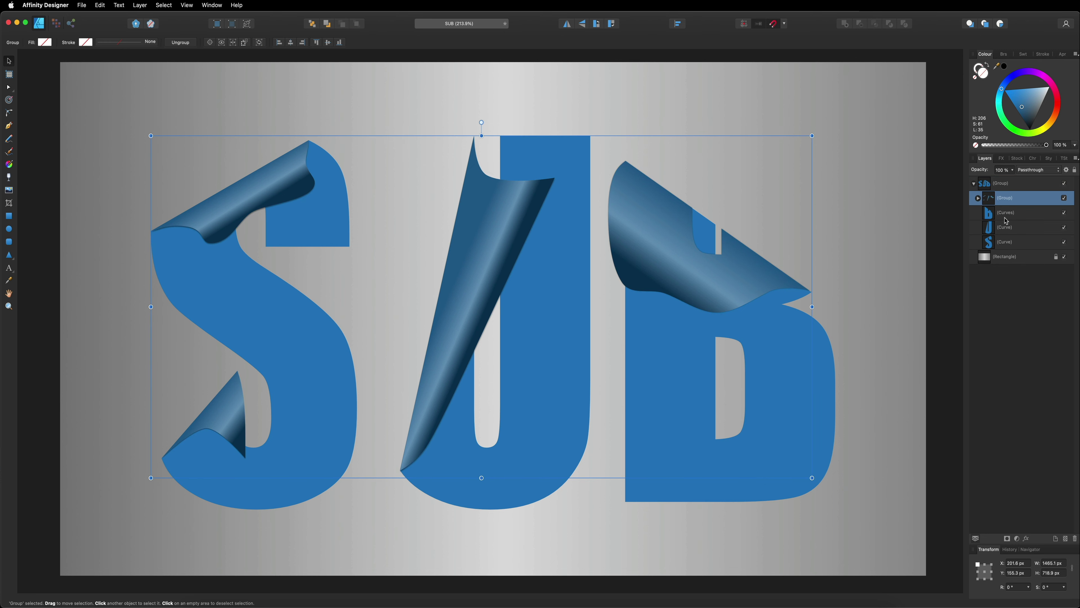
# Step: Move the fold group out of the main group to the top of the layer stack and select the letters group
pyautogui.moveTo(998, 199); pyautogui.dragTo(978, 186)
pyautogui.click(975, 199)
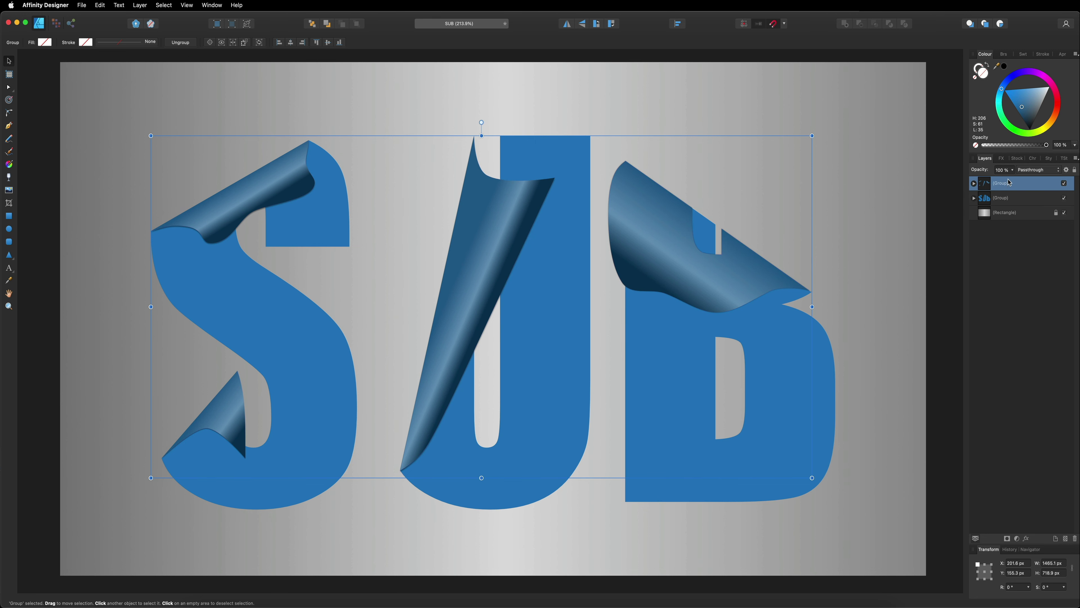
pyautogui.click(1005, 200)
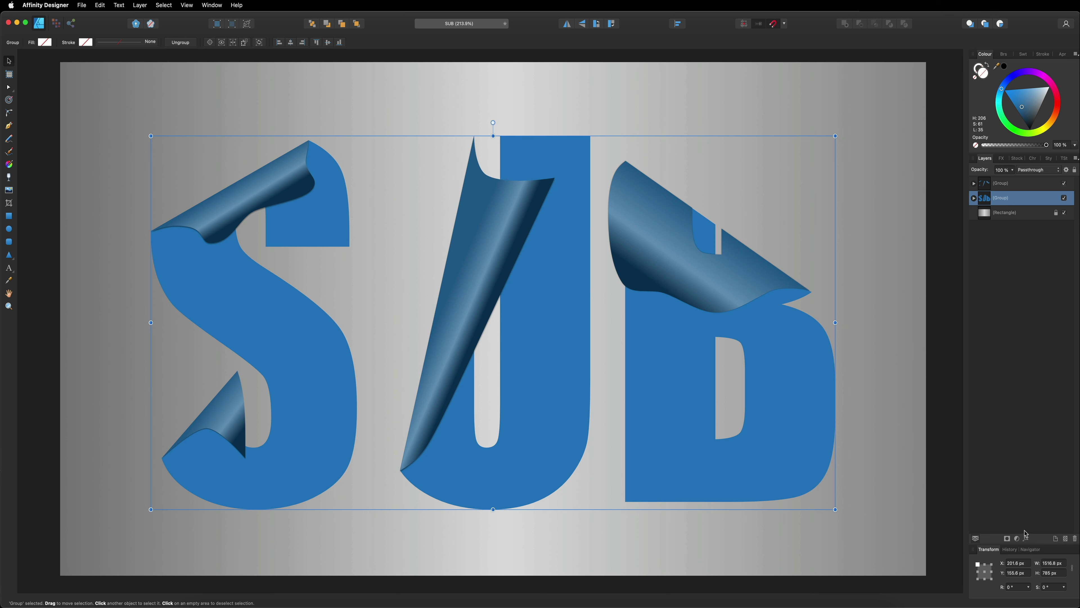
# Step: Add an outer shadow to the letters group with a 2 px radius, 2 px offset, 40% opacity and 270° angle
pyautogui.click(1027, 539)
pyautogui.write('2')
pyautogui.click(538, 406)
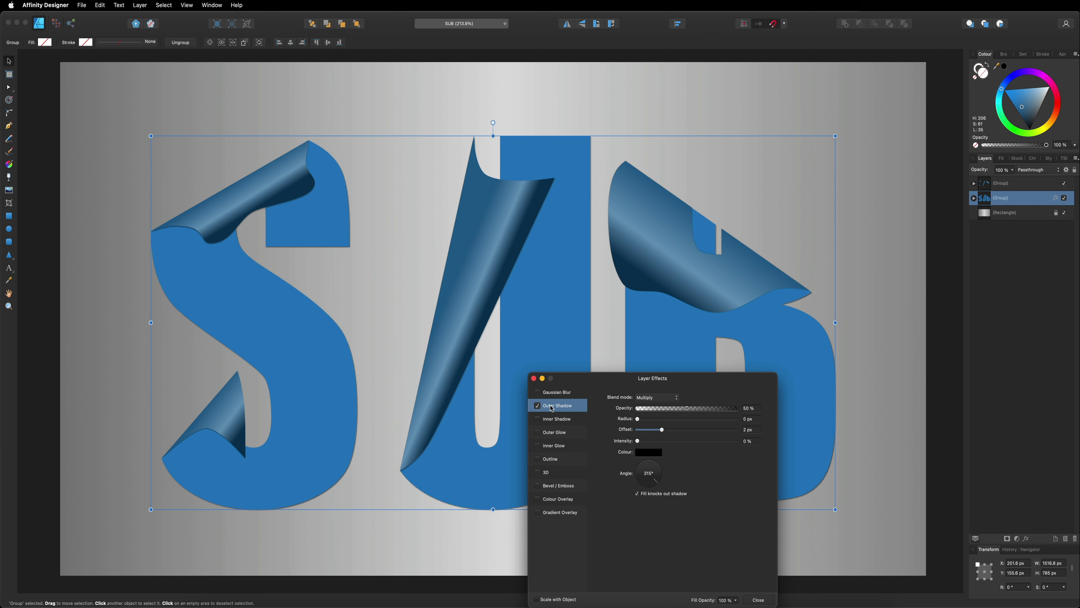
pyautogui.click(742, 420)
pyautogui.write('2')
pyautogui.moveTo(687, 410); pyautogui.dragTo(677, 410)
pyautogui.click(649, 484)
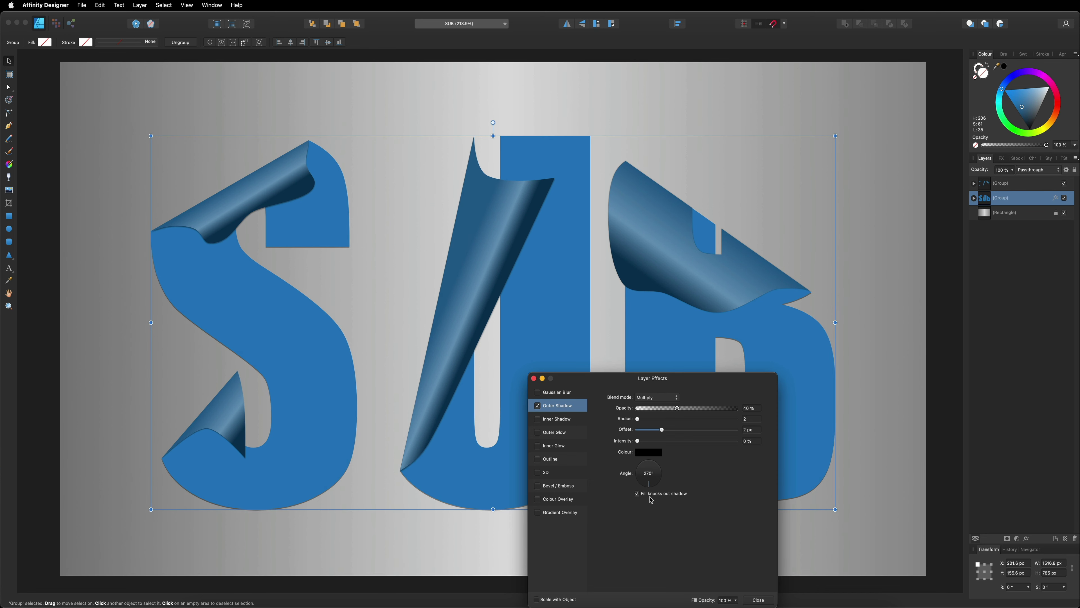
pyautogui.click(759, 600)
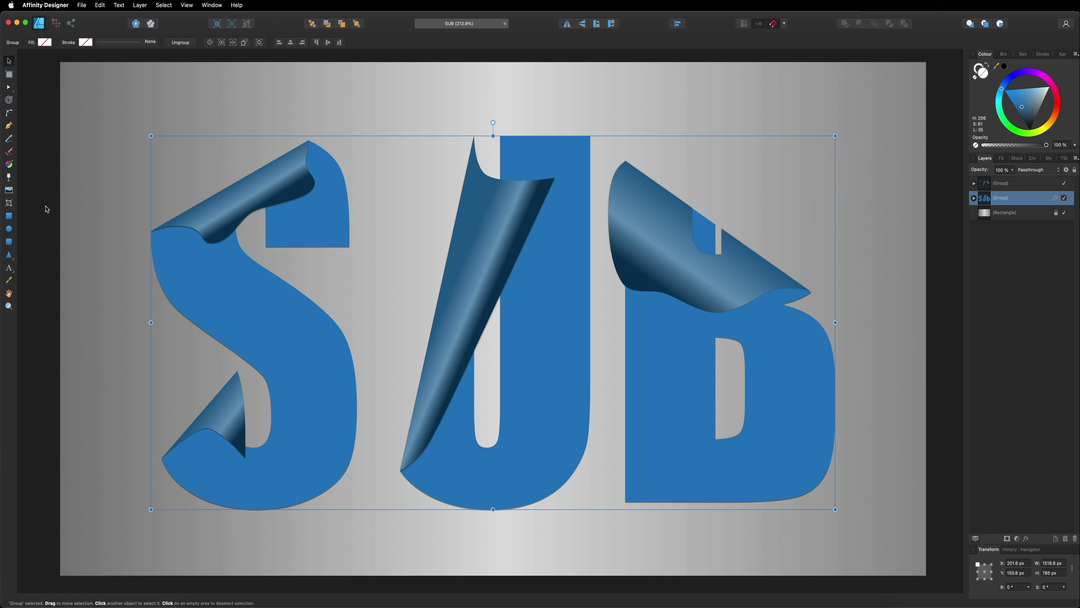
# Step: Apply a vertical linear gradient to the letters, with the lower end using the dark blue sampled from the U fold
pyautogui.click(9, 164)
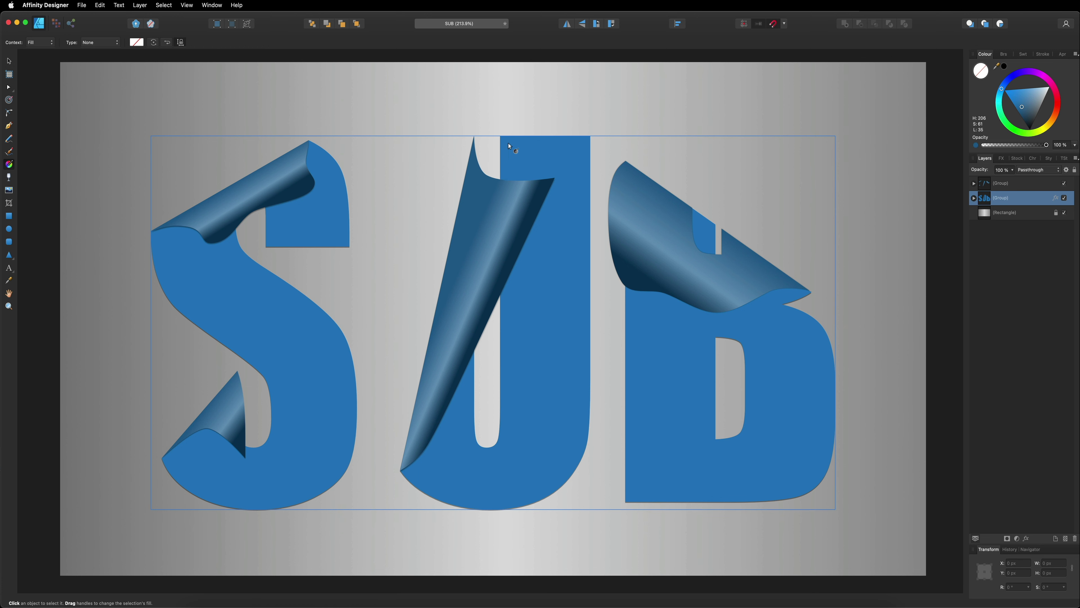
pyautogui.moveTo(511, 136); pyautogui.dragTo(511, 509)
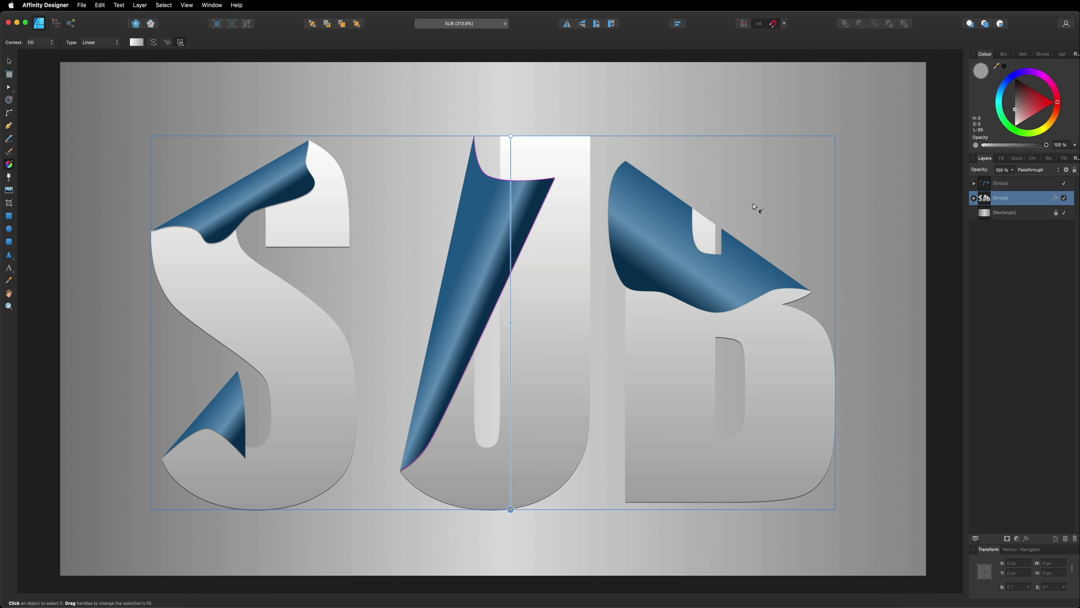
pyautogui.moveTo(997, 67); pyautogui.dragTo(512, 244)
pyautogui.click(1005, 67)
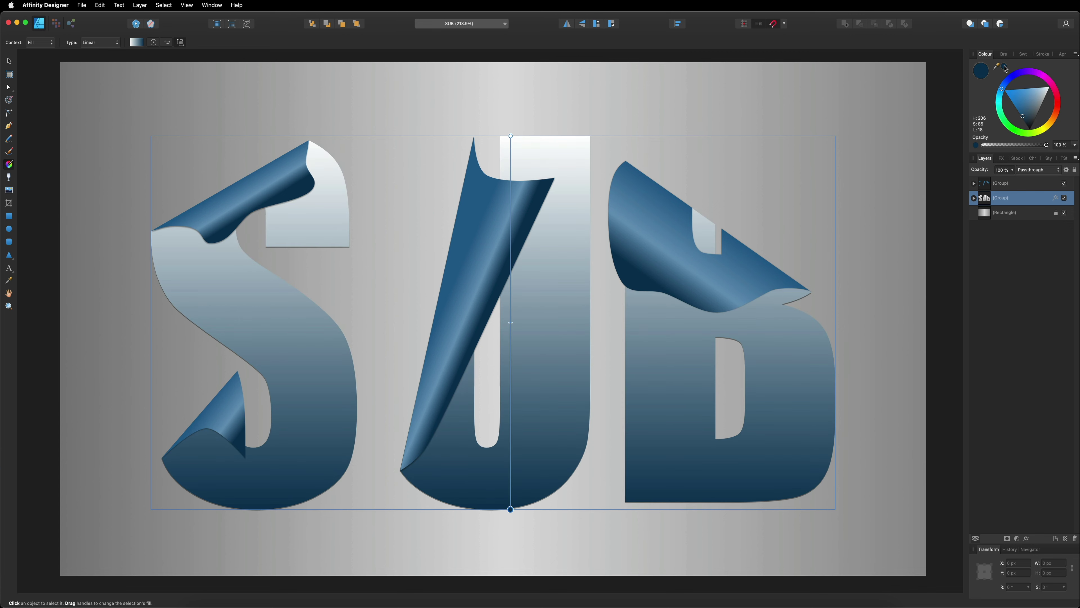
# Step: Set the upper end of the letters' gradient to bright cyan, with hue 191, saturation 100 and lightness 50, and deselect
pyautogui.click(511, 137)
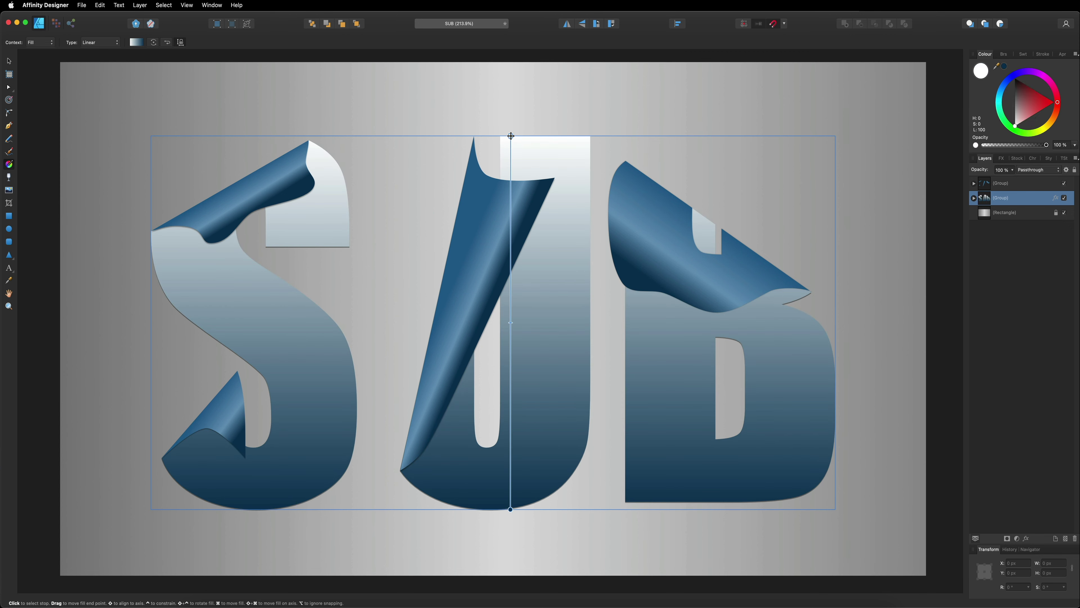
pyautogui.click(1002, 93)
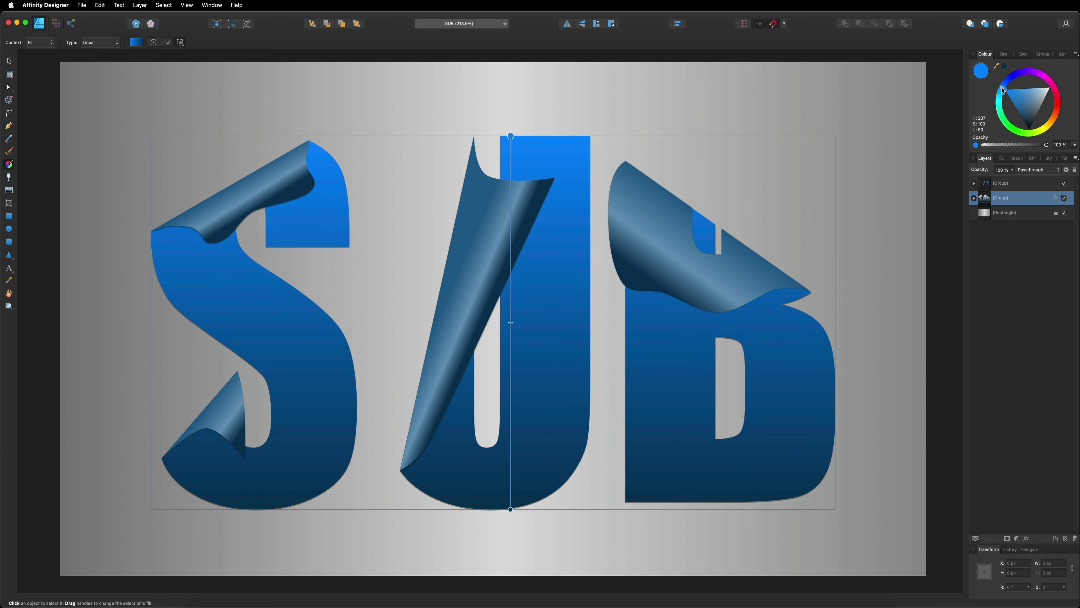
pyautogui.moveTo(1002, 94); pyautogui.dragTo(1000, 98)
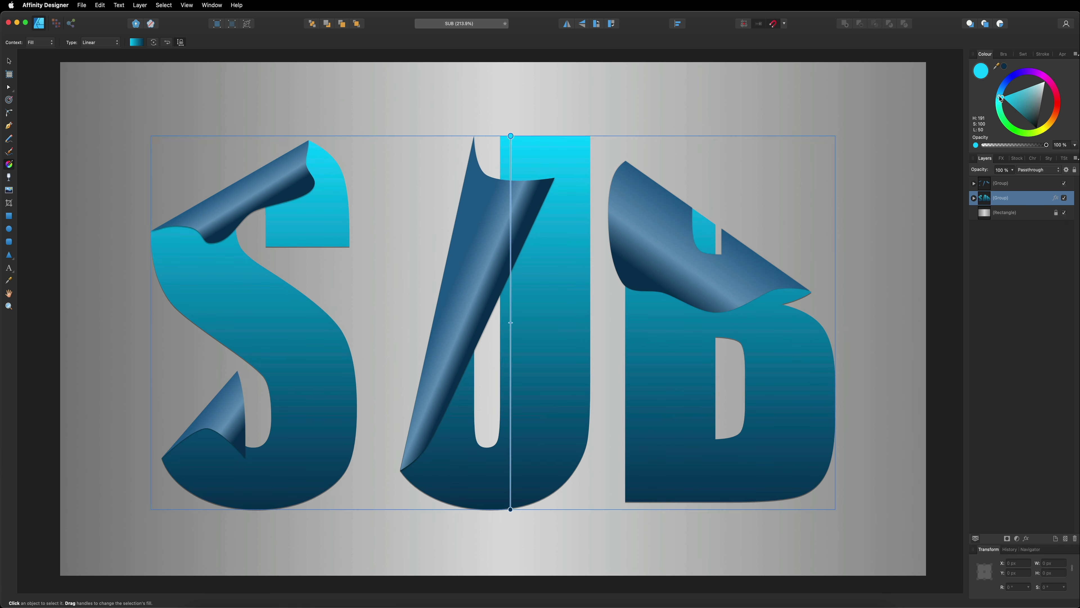
pyautogui.click(8, 62)
pyautogui.click(74, 81)
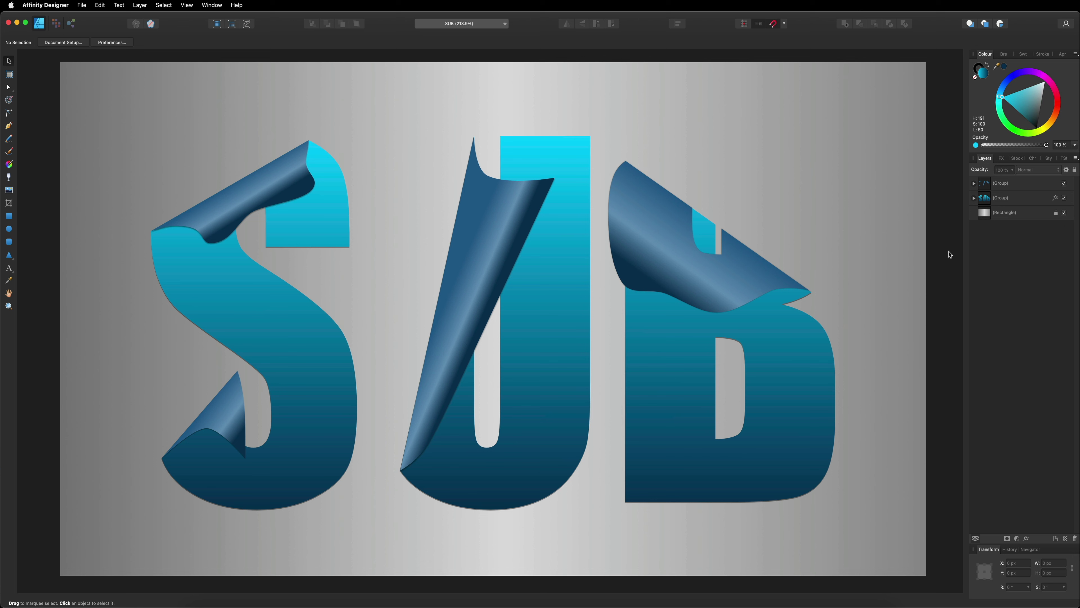
# Step: Lower the fold group's opacity to about 80% and deselect it
pyautogui.click(1005, 185)
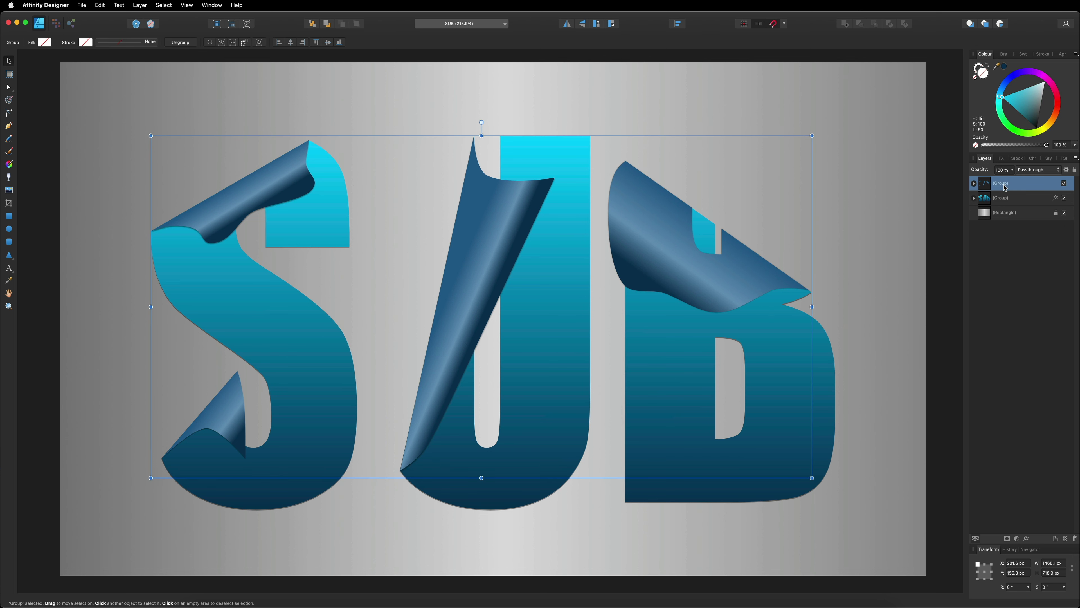
pyautogui.click(998, 171)
pyautogui.moveTo(1012, 179); pyautogui.dragTo(998, 179)
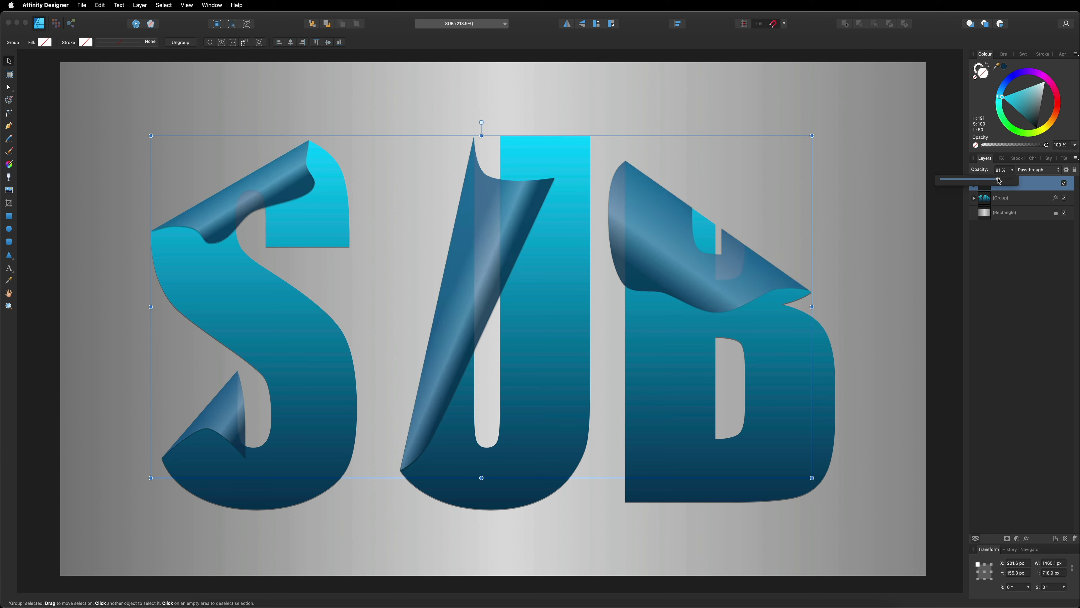
pyautogui.click(936, 163)
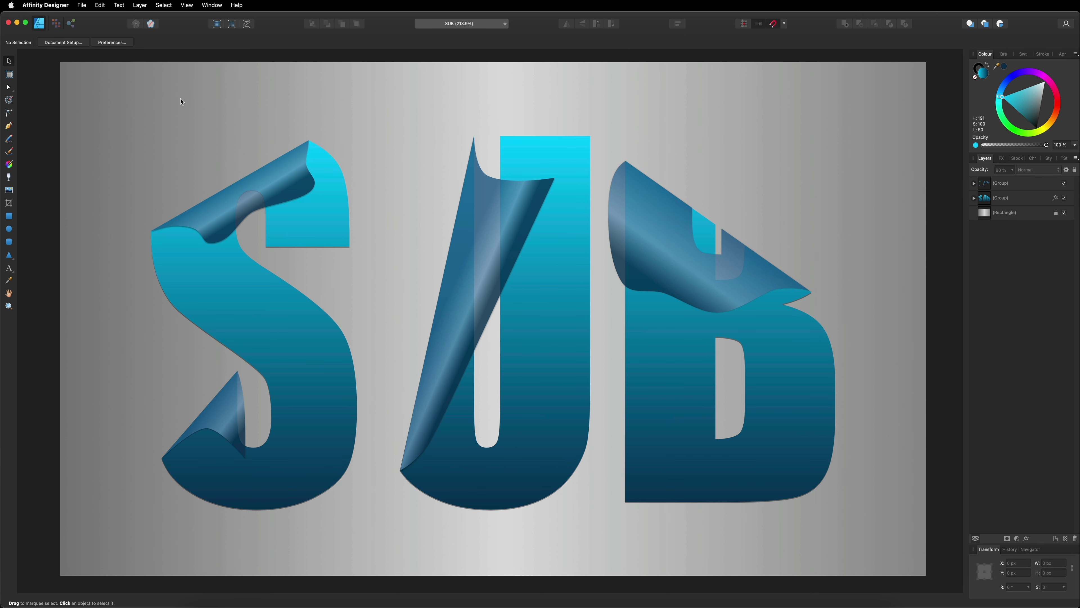
# Step: Flip the B fold horizontally, then rotate and move it so its straight edge lines up with the B's diagonal cut
pyautogui.scroll(1, 190, 112)
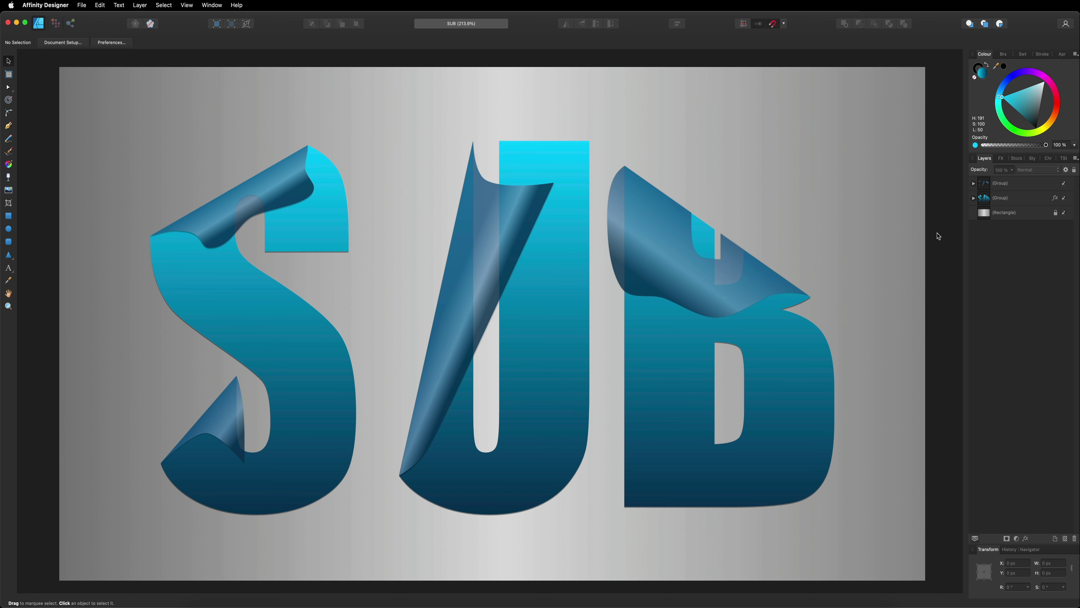
pyautogui.click(974, 183)
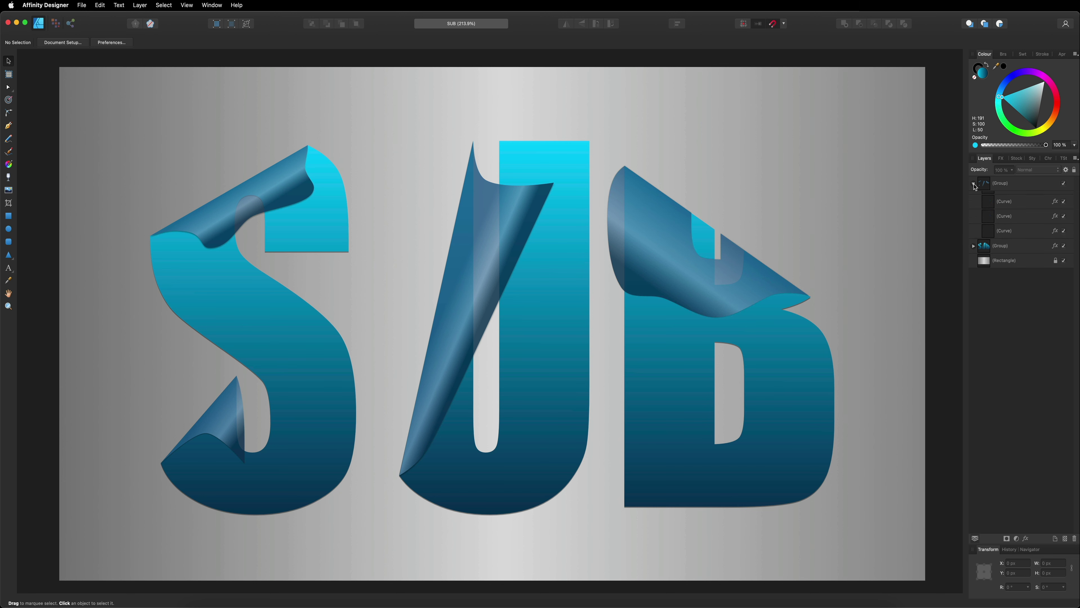
pyautogui.click(1003, 198)
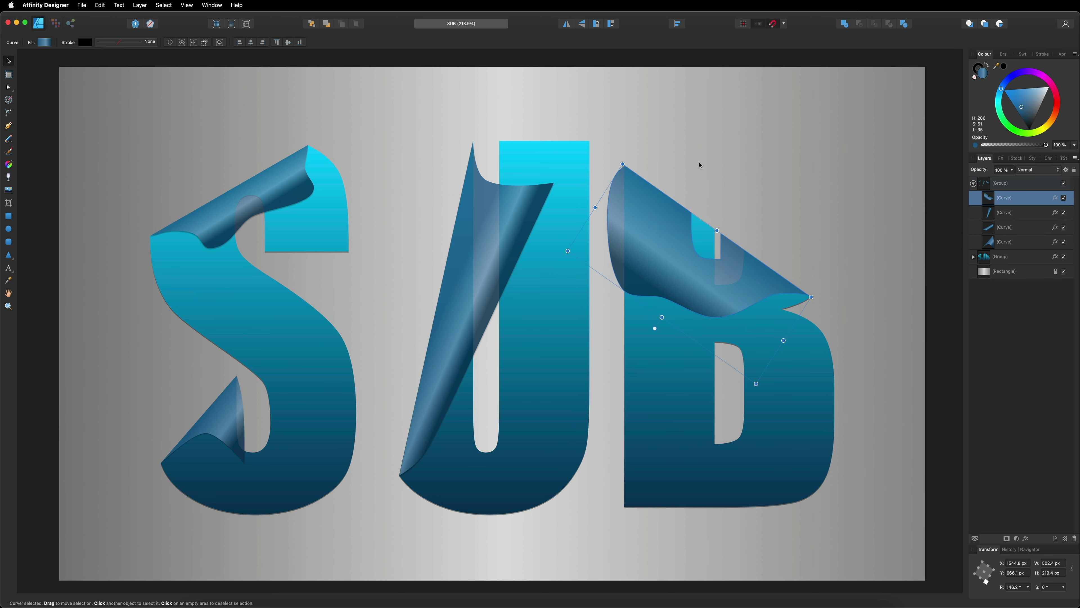
pyautogui.click(567, 24)
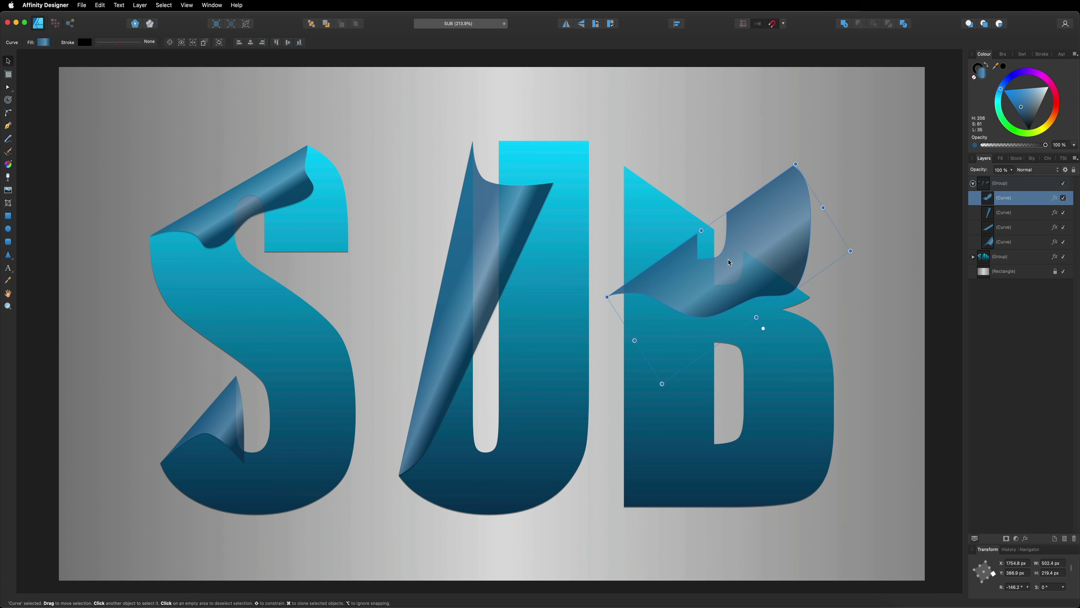
pyautogui.moveTo(764, 329); pyautogui.dragTo(695, 331)
pyautogui.moveTo(768, 295); pyautogui.dragTo(729, 300)
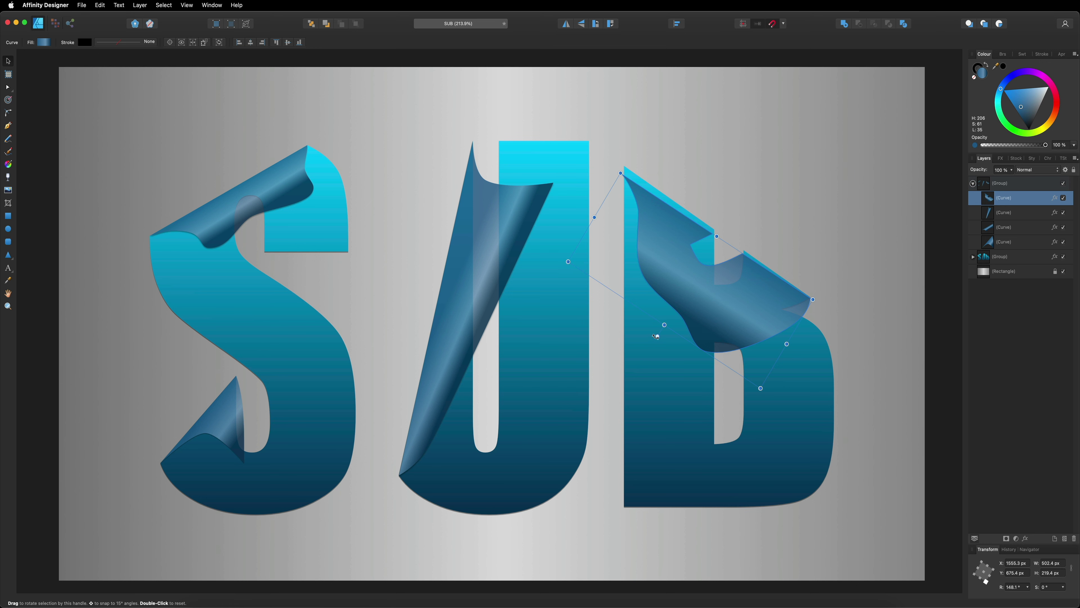
pyautogui.click(891, 200)
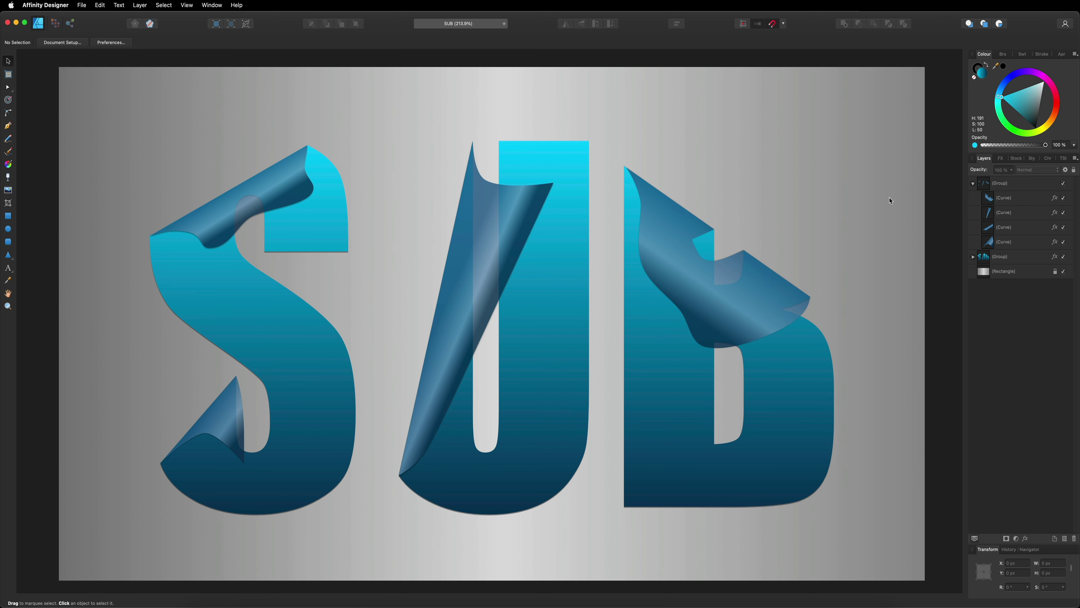